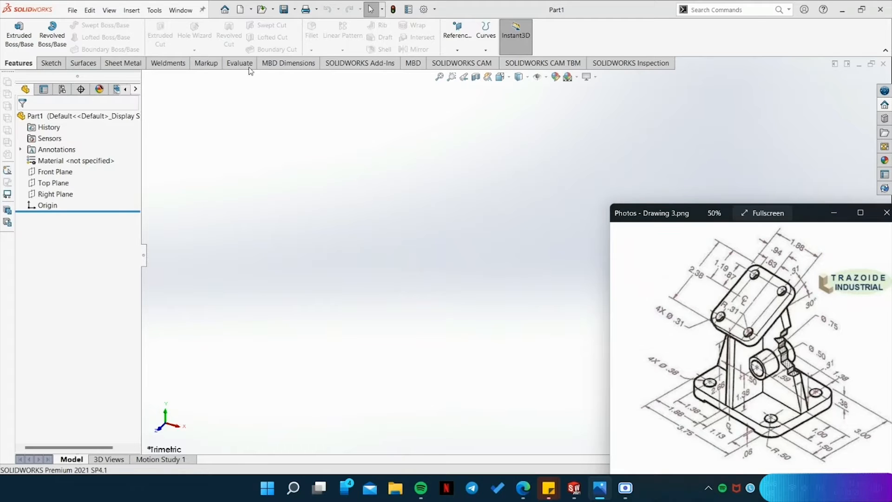
Start a line sketch on the Top Plane and orient it to the bottom view.
click(51, 64)
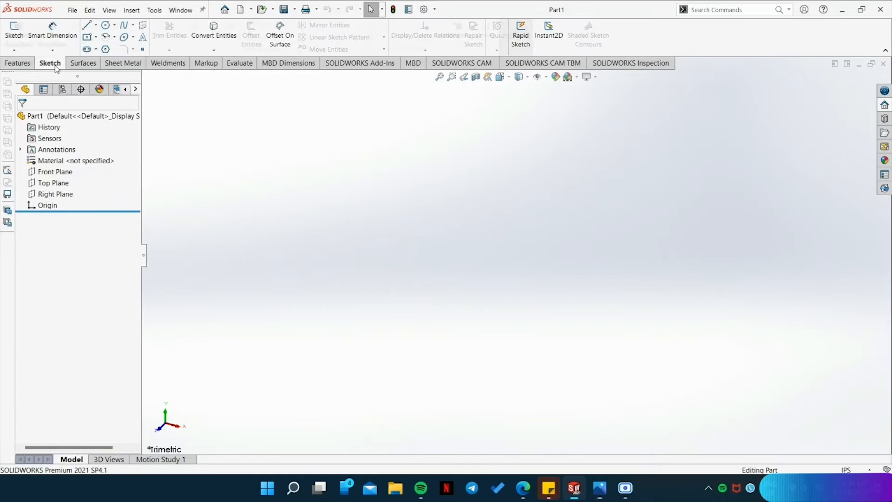
click(87, 27)
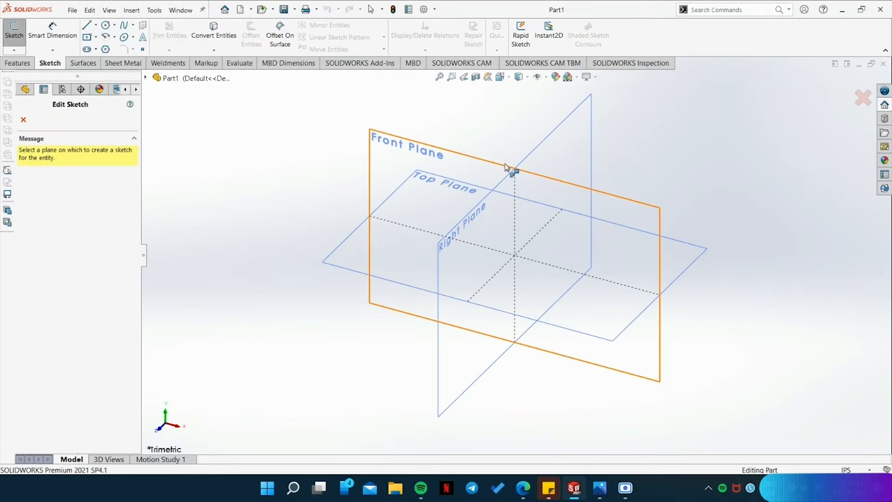
click(406, 266)
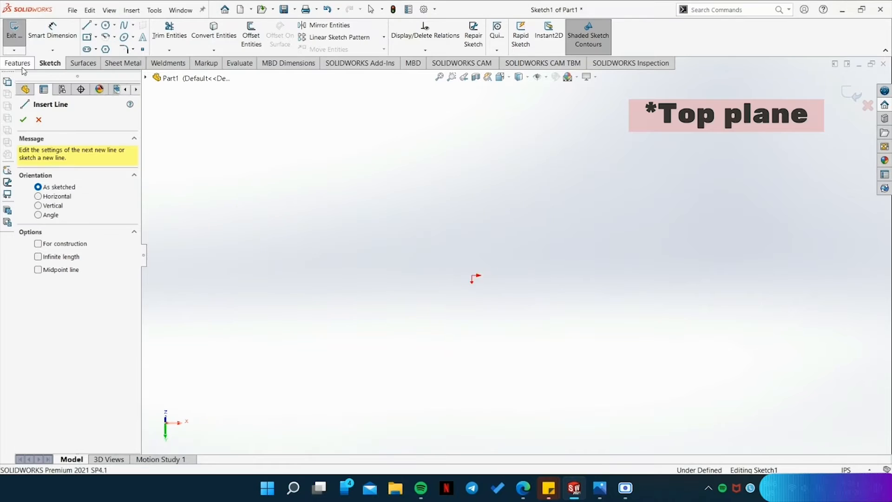
key(ctrl+6)
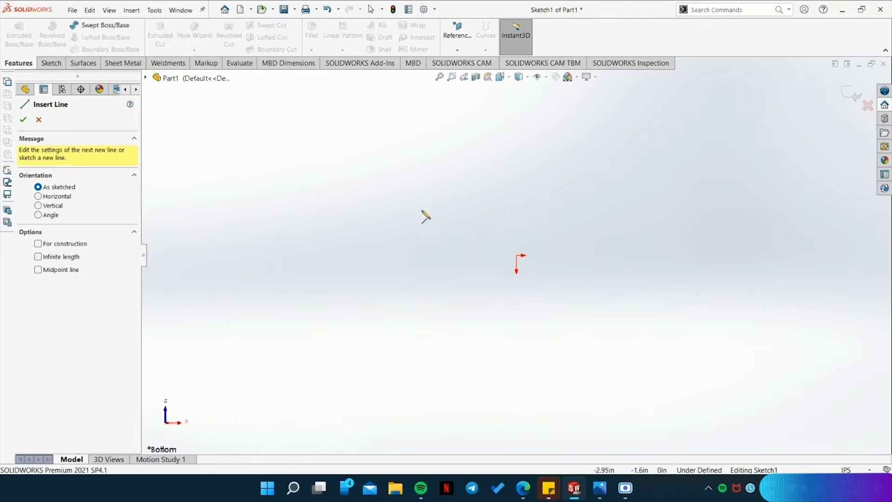
Sketch a closed four-sided outline starting and ending at the origin, about 5.47 in wide and 3.89 in high.
click(517, 256)
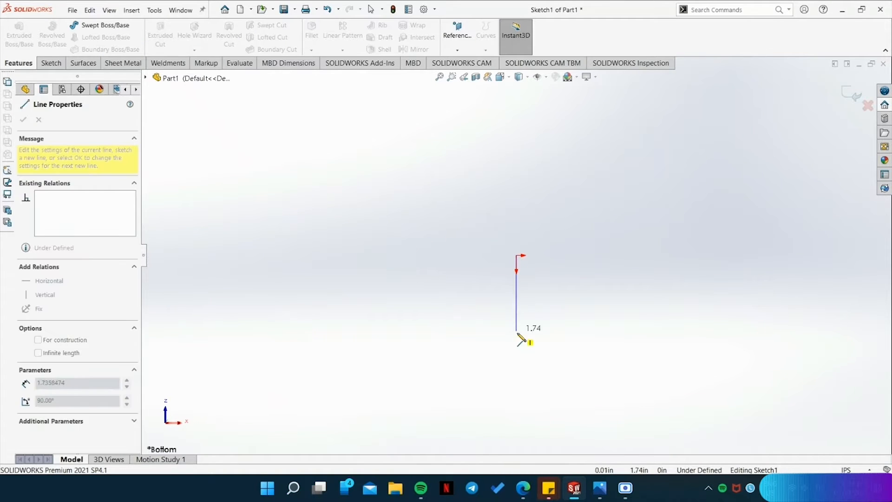
click(516, 424)
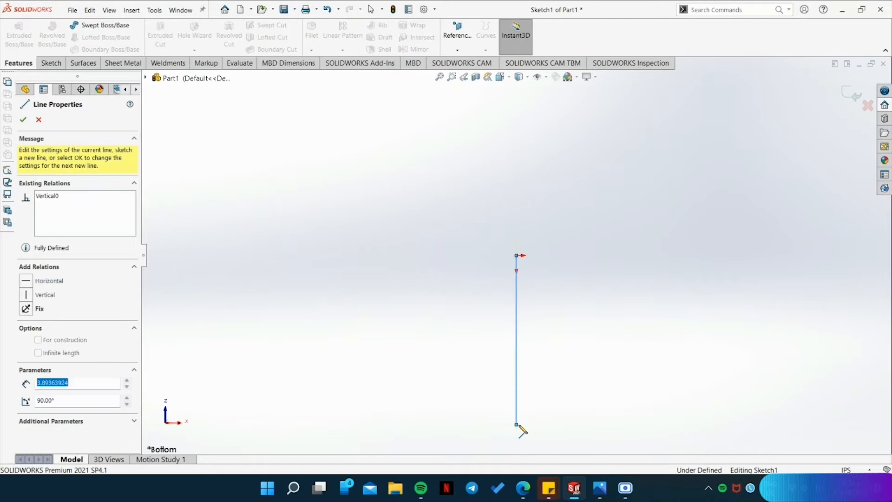
click(757, 425)
click(754, 255)
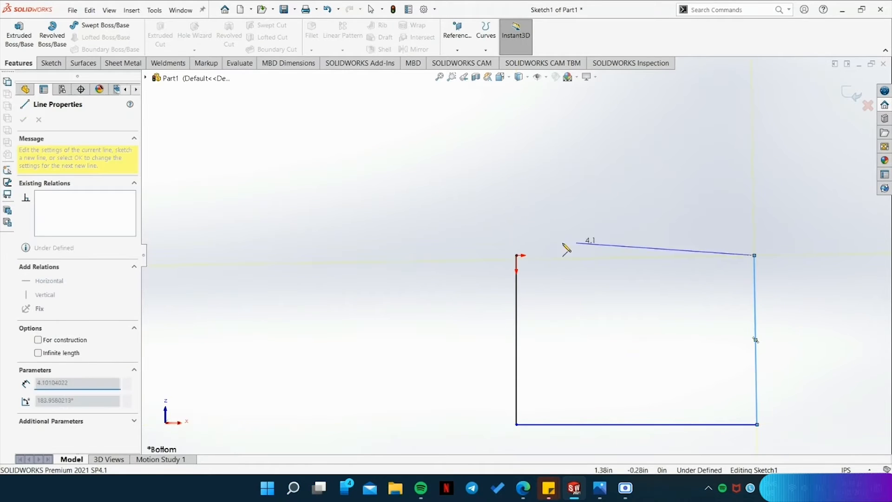
click(516, 256)
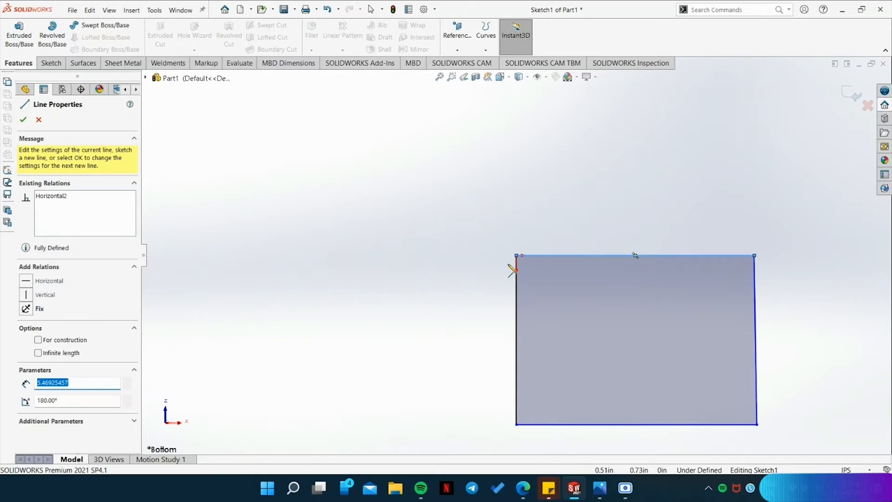
key(Escape)
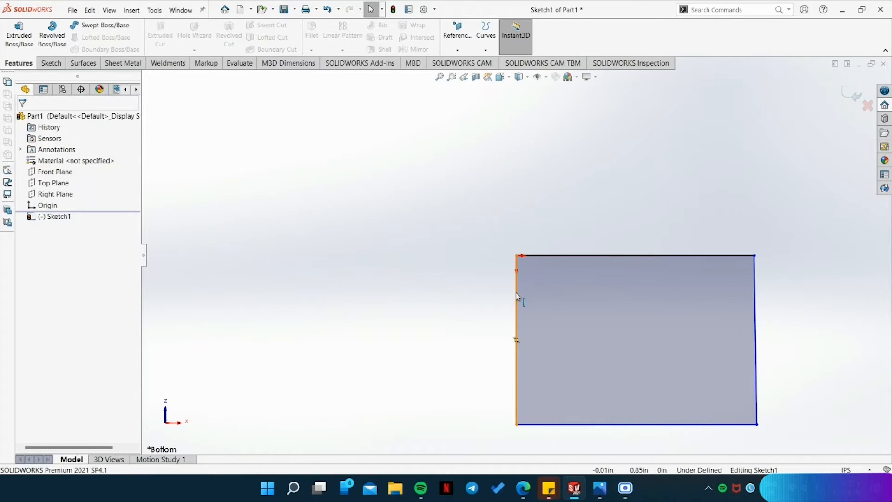
Make the outline's two upright side lines parallel and equal in length.
click(515, 292)
ctrl+click(756, 327)
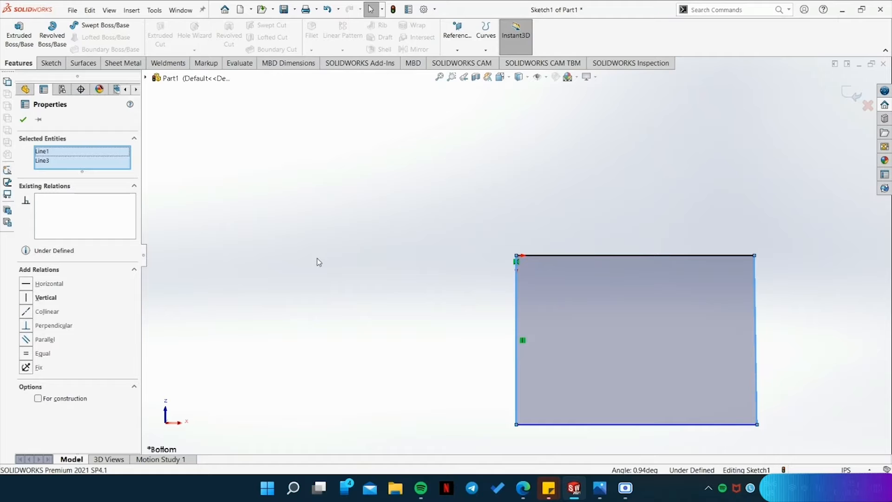
click(27, 342)
click(28, 355)
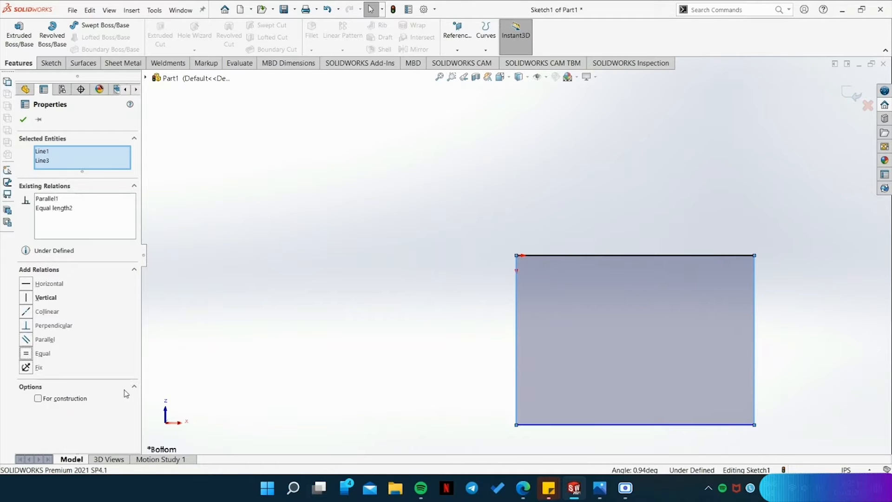
Make the outline's upper and lower lines parallel and equal in length.
click(627, 255)
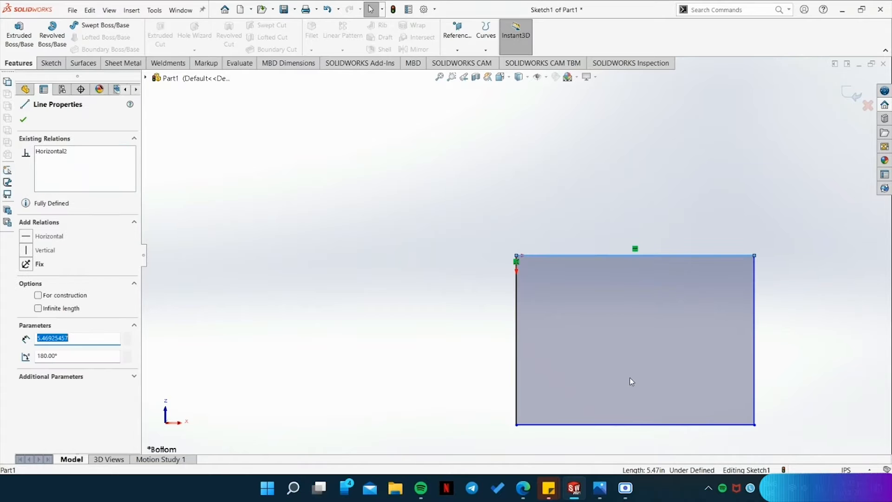
ctrl+click(617, 425)
click(28, 340)
click(26, 354)
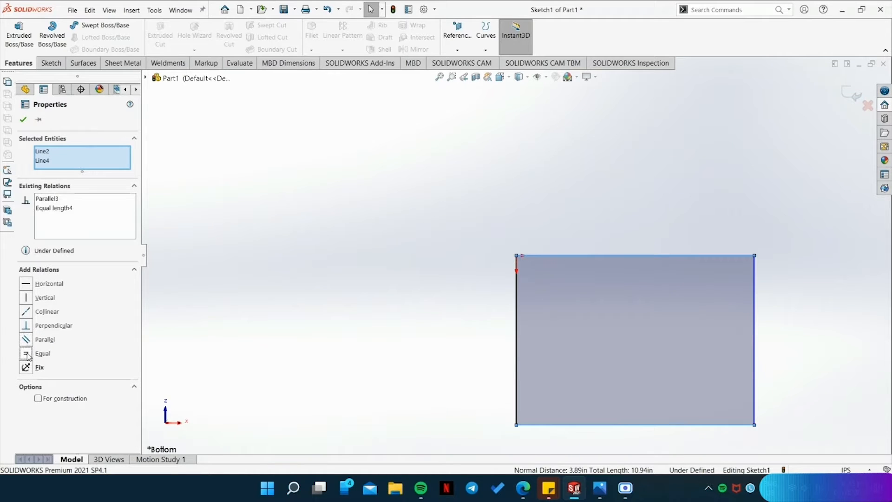
click(204, 332)
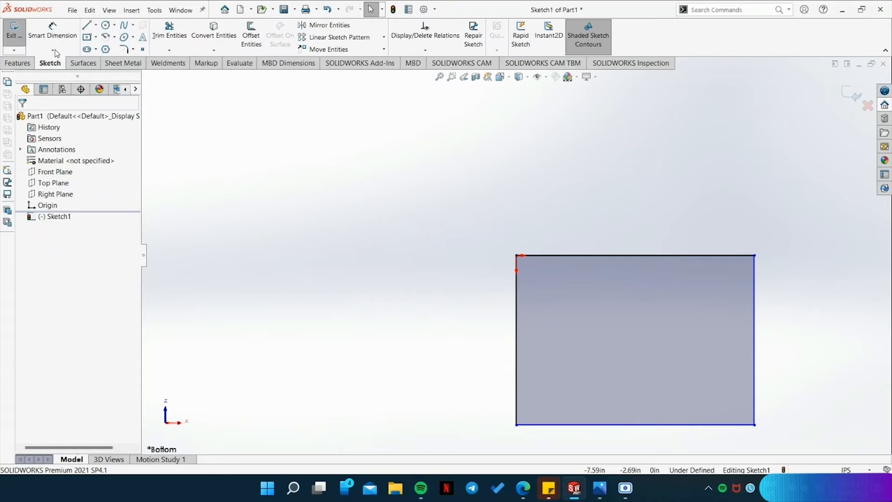
Dimension the rectangle's upper edge to 3.75 in.
click(618, 256)
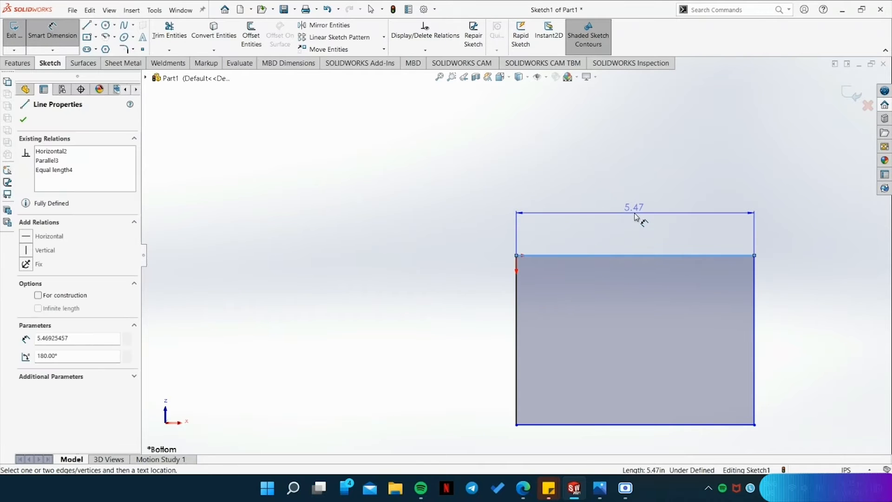
click(636, 214)
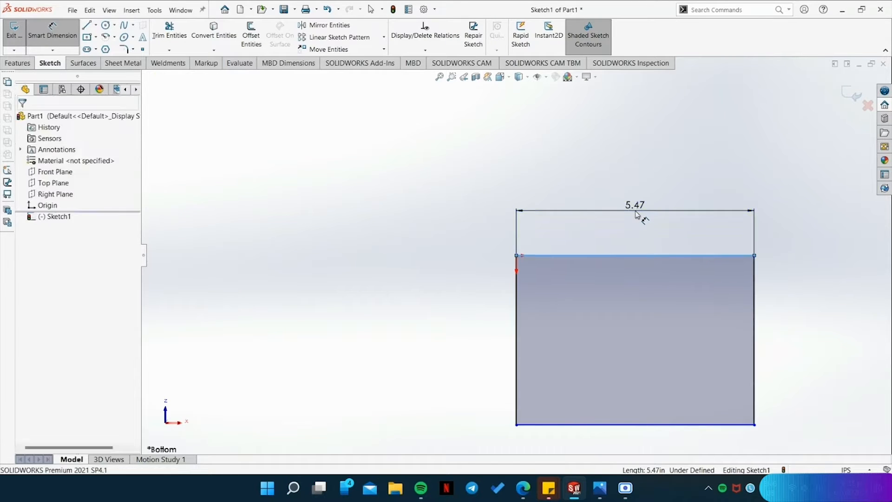
text(3.75)
key(Return)
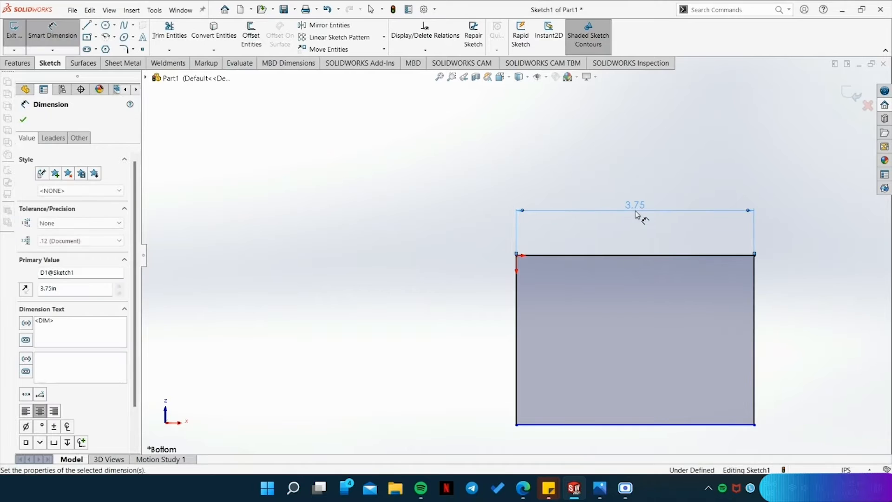
Dimension the rectangle's side edge at the origin to 3 in and leave the dimension tool.
click(516, 354)
click(455, 345)
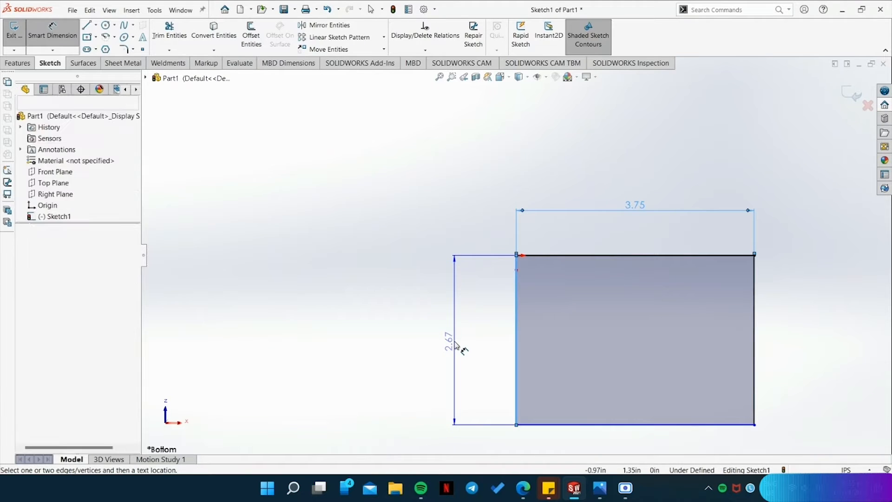
text(3)
key(Return)
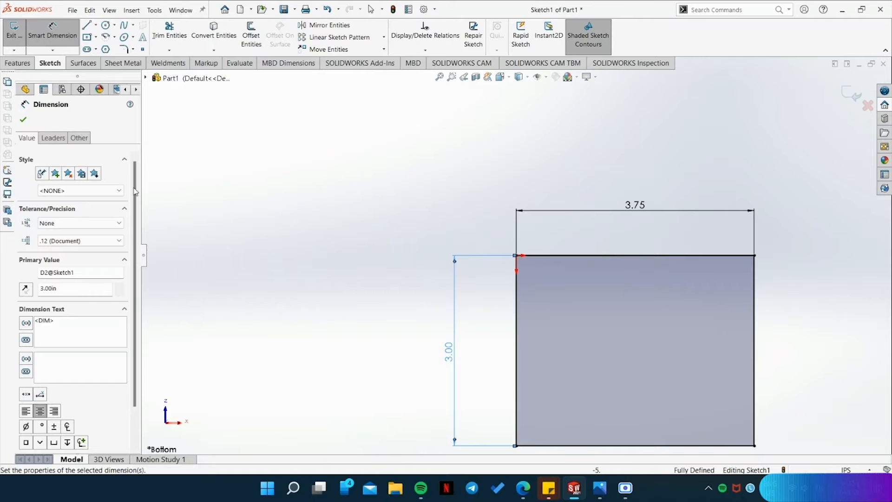
key(Escape)
scroll(785, 367, down, 1)
scroll(792, 379, up, 1)
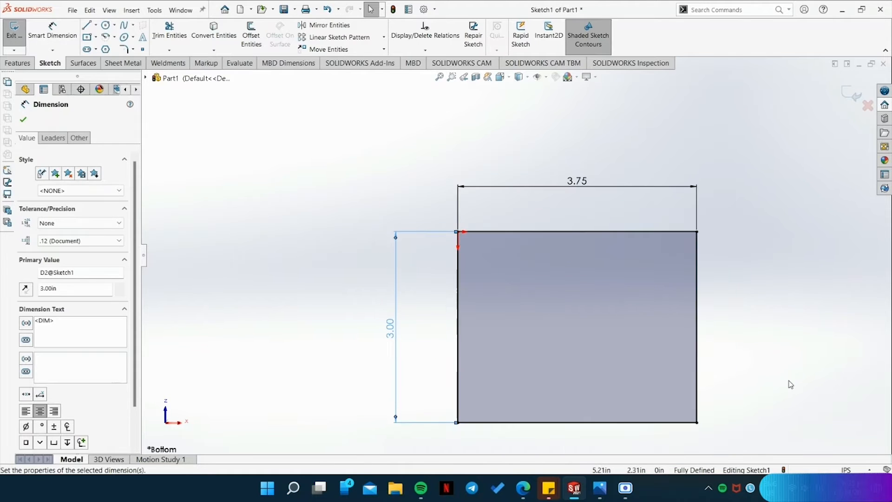
click(782, 393)
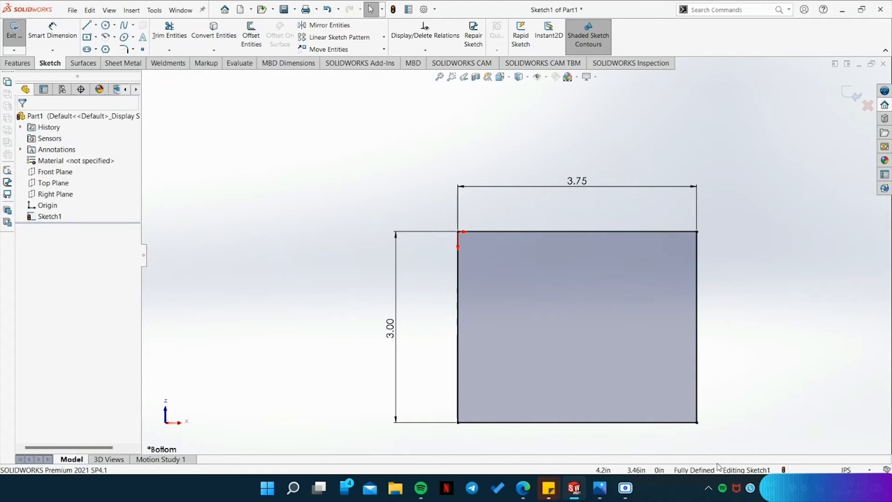
Check the base thickness in the reference drawing and extrude the rectangle 0.38 in, blind, in the reversed direction.
click(601, 489)
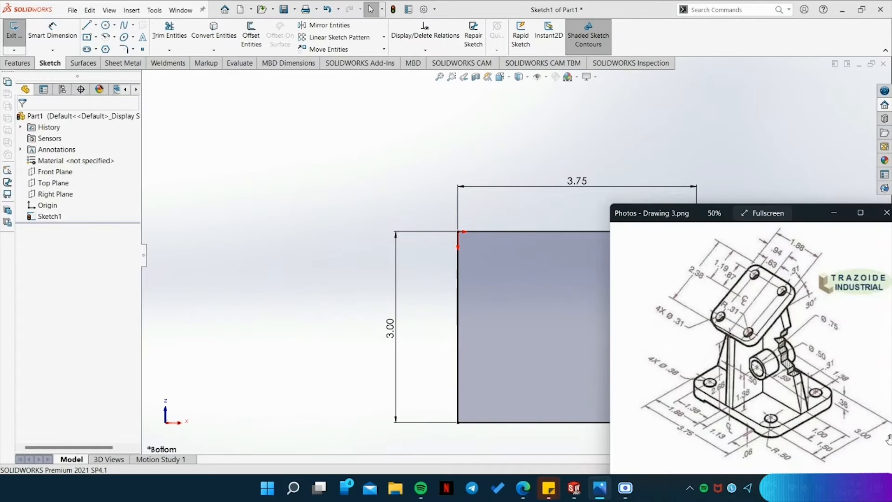
scroll(843, 446, up, 5)
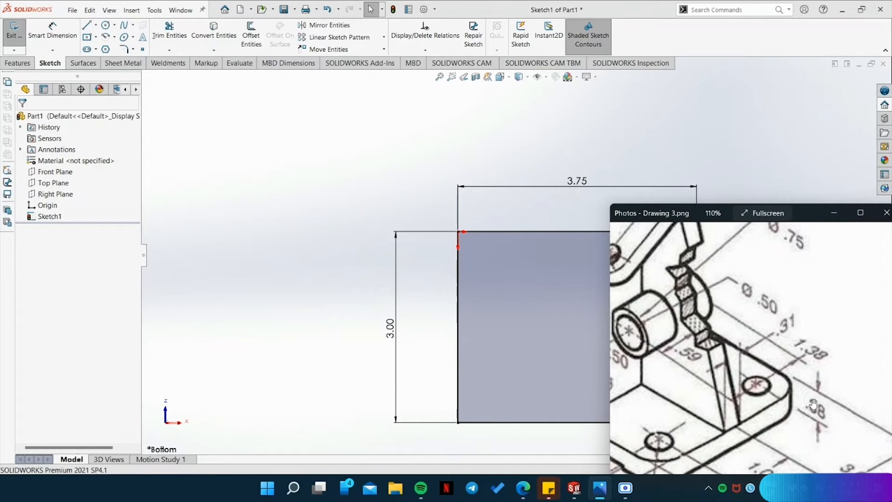
scroll(785, 411, down, 5)
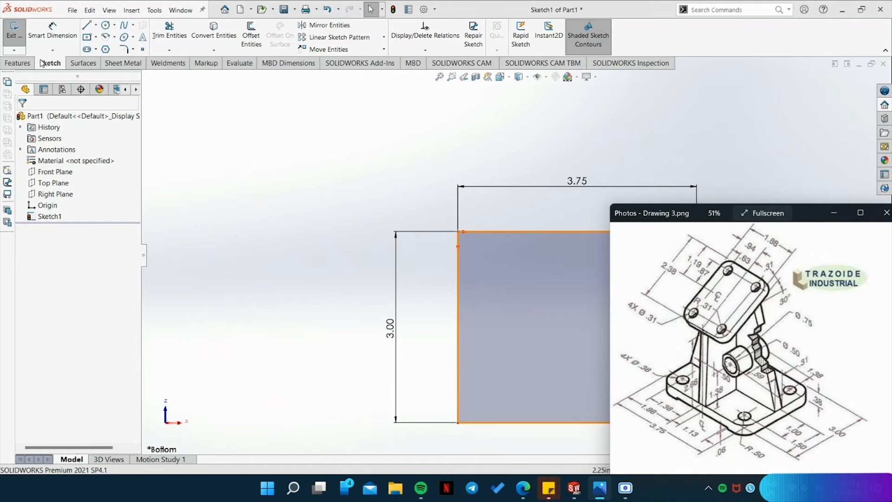
click(19, 63)
click(19, 35)
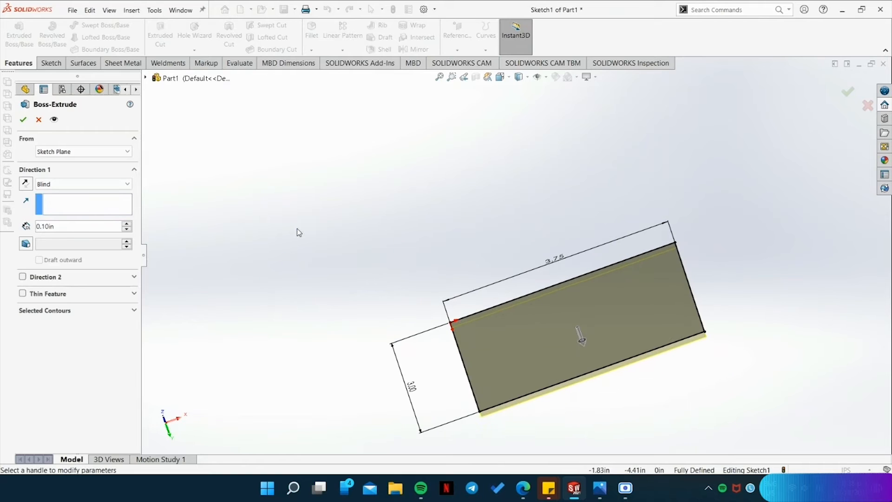
middle_drag(625, 400, 607, 385)
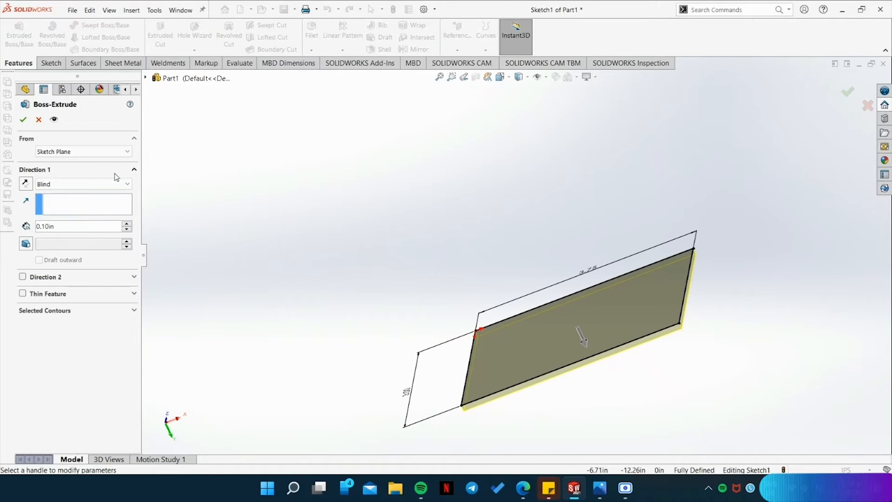
click(25, 184)
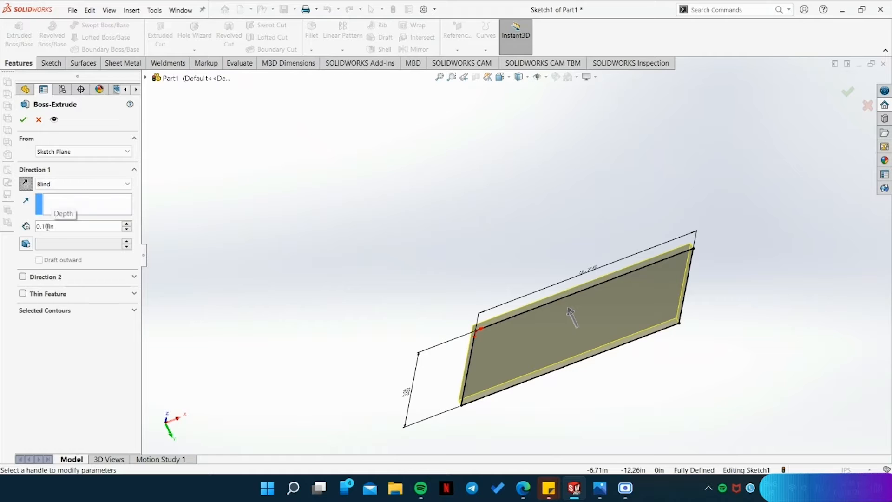
key(BackSpace)
key(BackSpace)
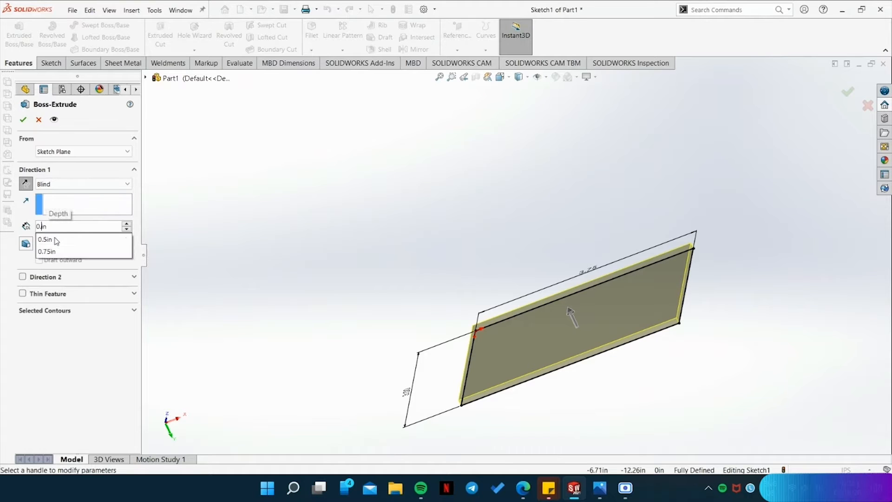
text(38)
key(Return)
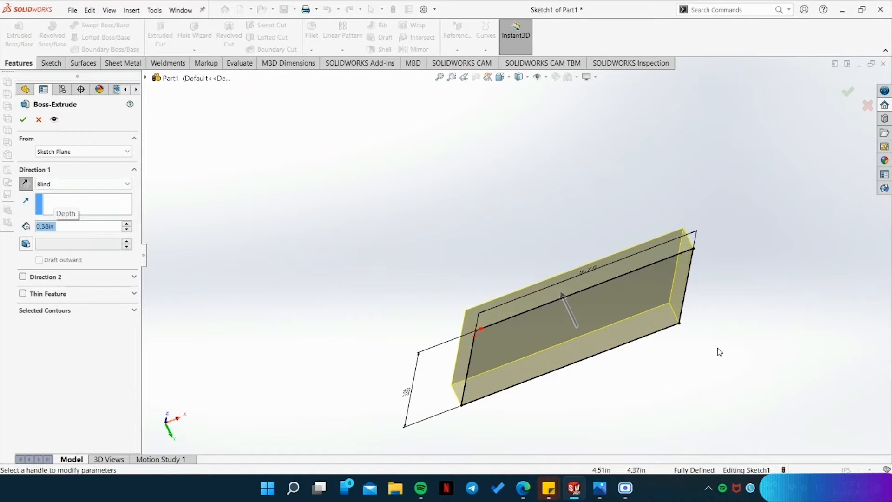
key(Return)
Show the plate in isometric view and examine the base's underside recess dimensions in the reference drawing in Photos.
key(space)
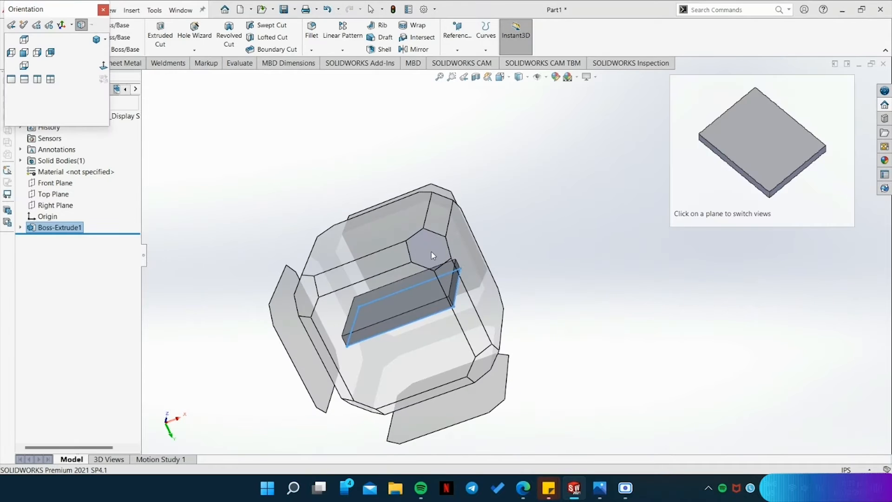
click(431, 252)
click(789, 296)
click(600, 488)
scroll(750, 403, up, 3)
drag(697, 443, 710, 417)
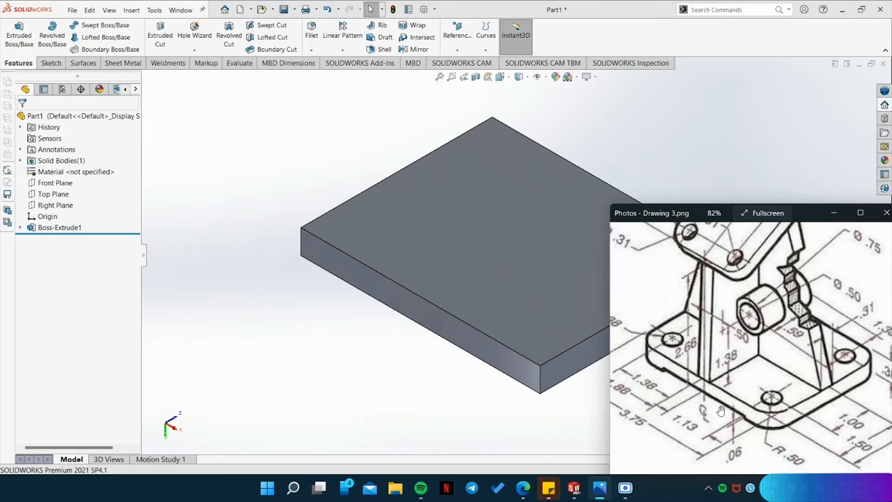
scroll(720, 411, up, 3)
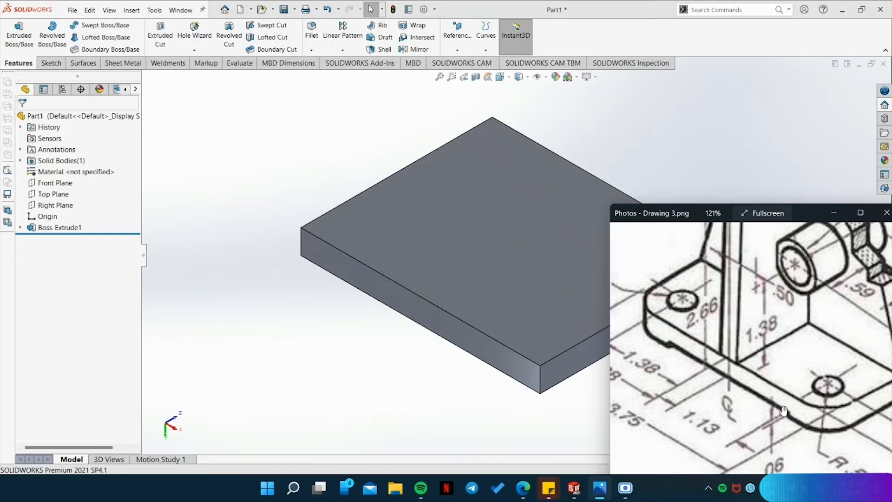
scroll(786, 439, down, 1)
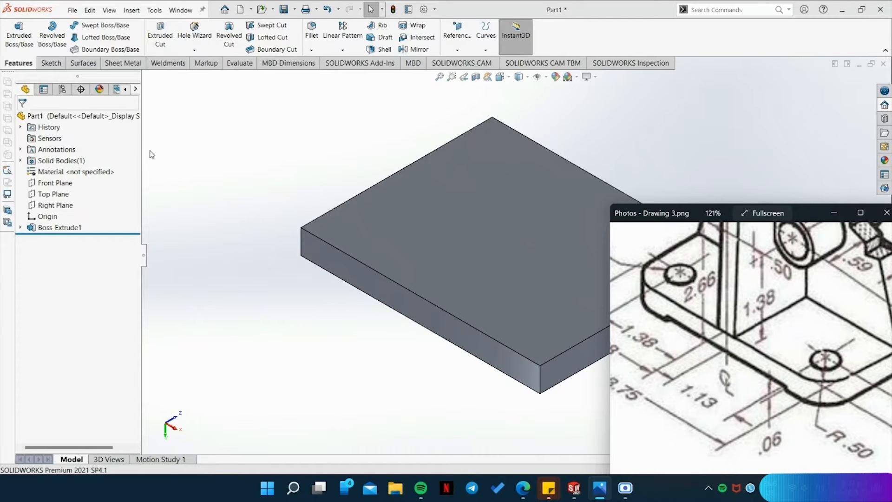
Sketch a centre rectangle on the plate's underside, centred on the face and spanning its full depth, about 2.26 by 3 in.
click(51, 63)
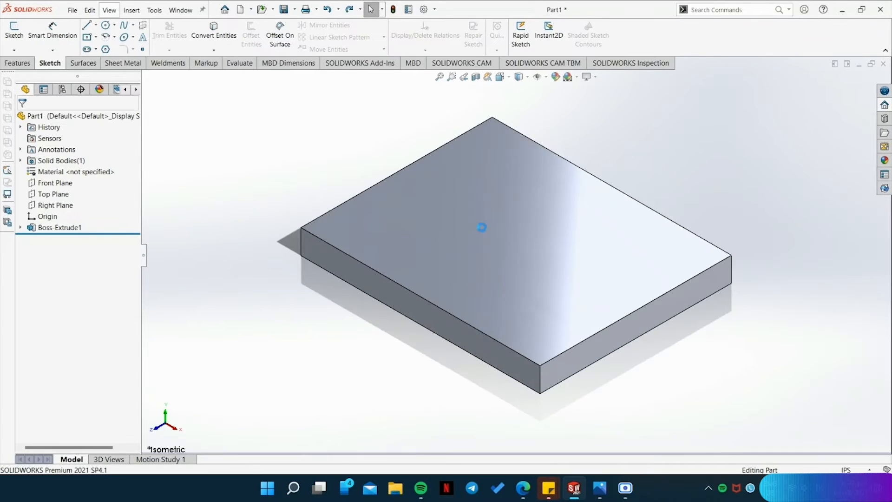
click(87, 36)
click(302, 249)
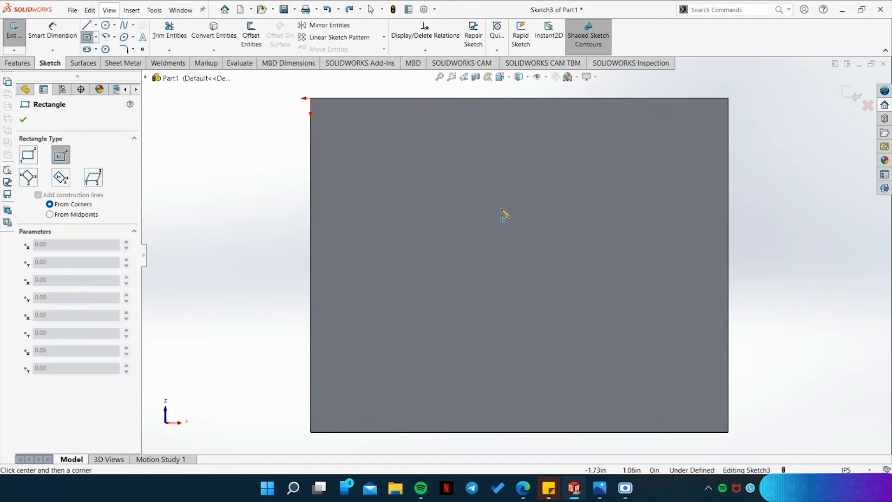
click(521, 268)
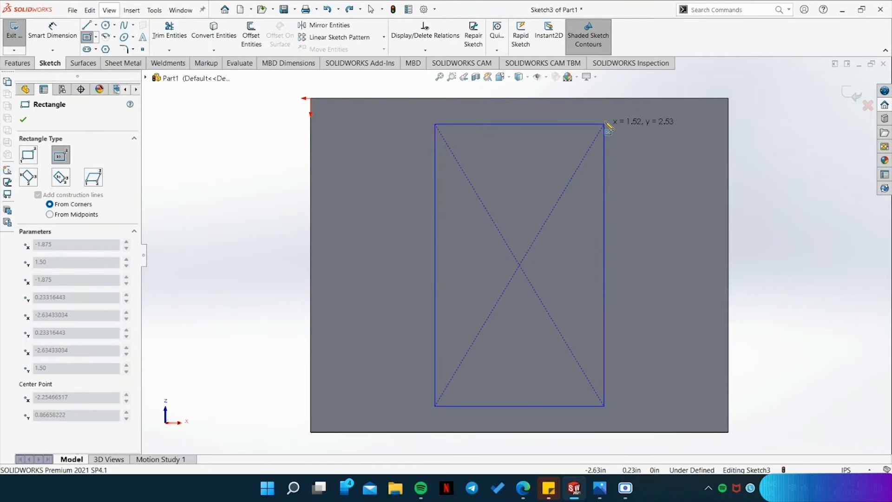
click(646, 99)
key(Escape)
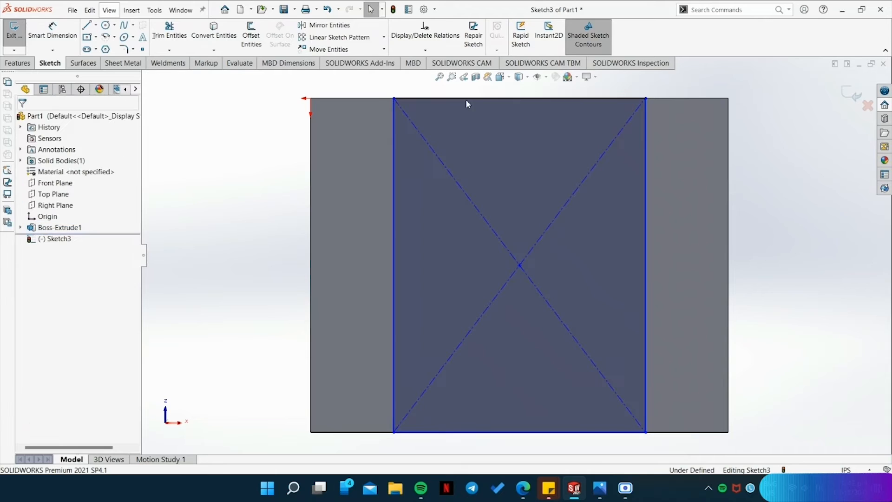
Set the length of the rectangle's upper edge to 2.26 in.
click(466, 98)
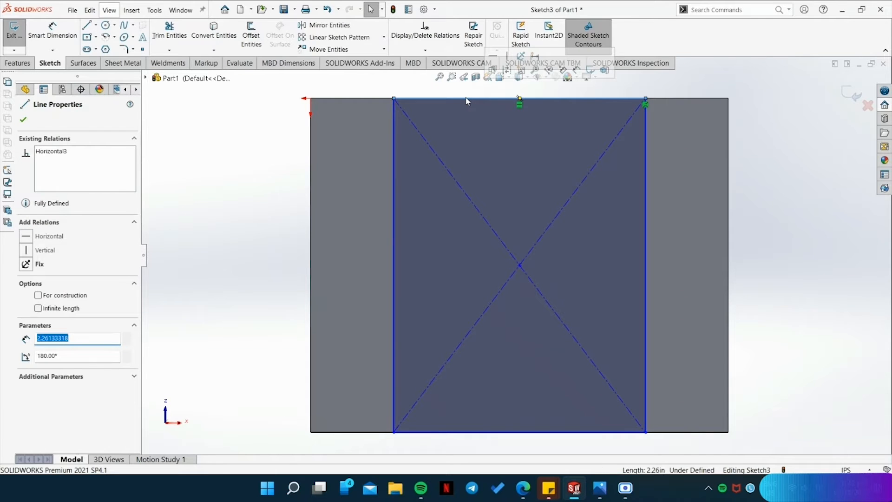
text(2.26)
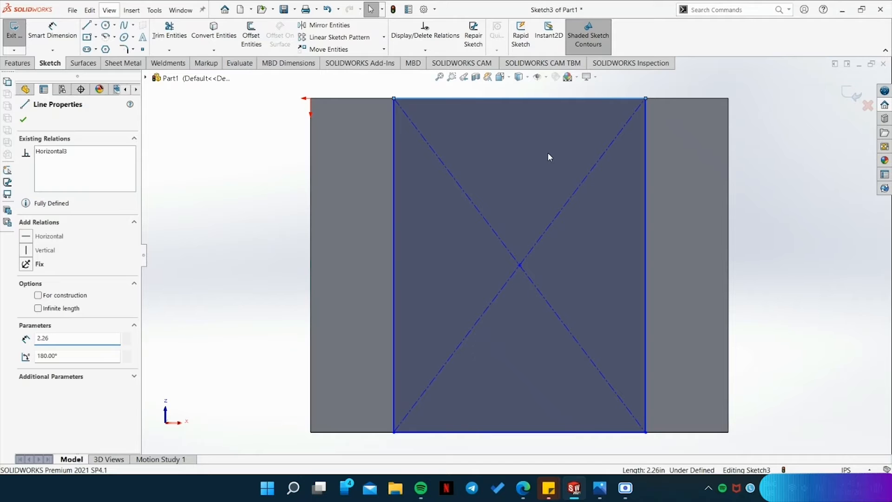
click(23, 120)
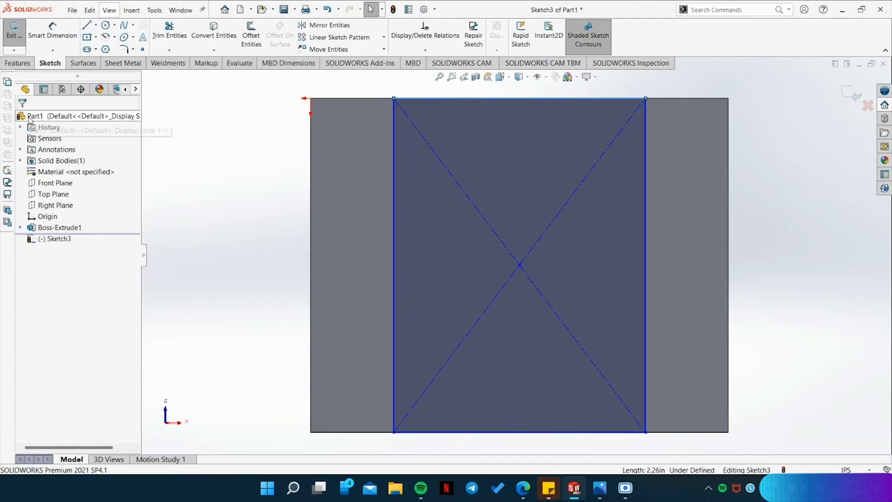
Check the length of each of the rectangle's four edges, then clear the selection.
click(493, 99)
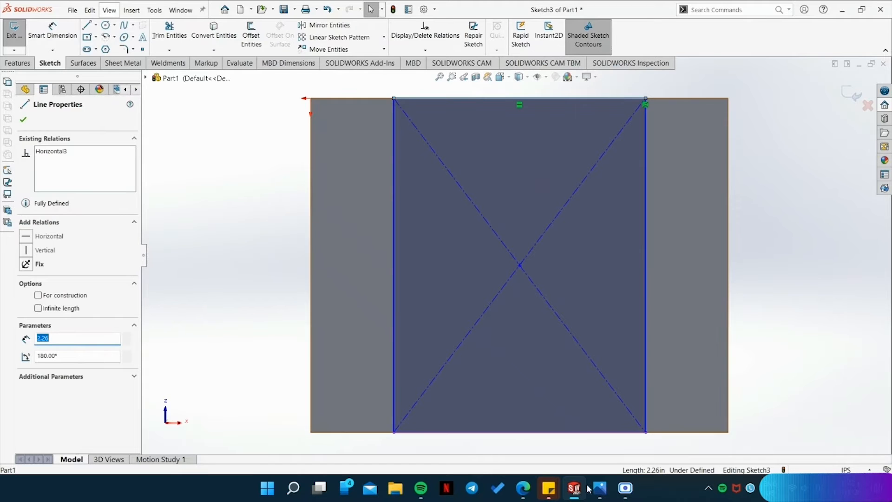
click(562, 433)
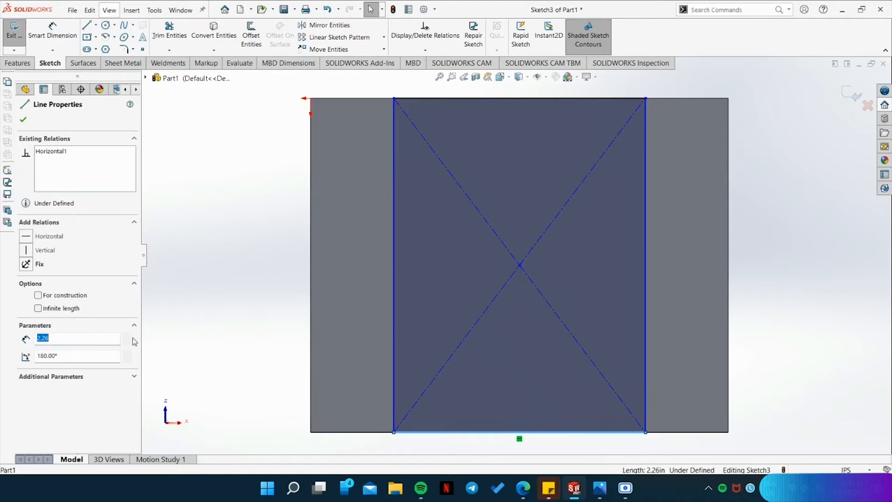
click(394, 328)
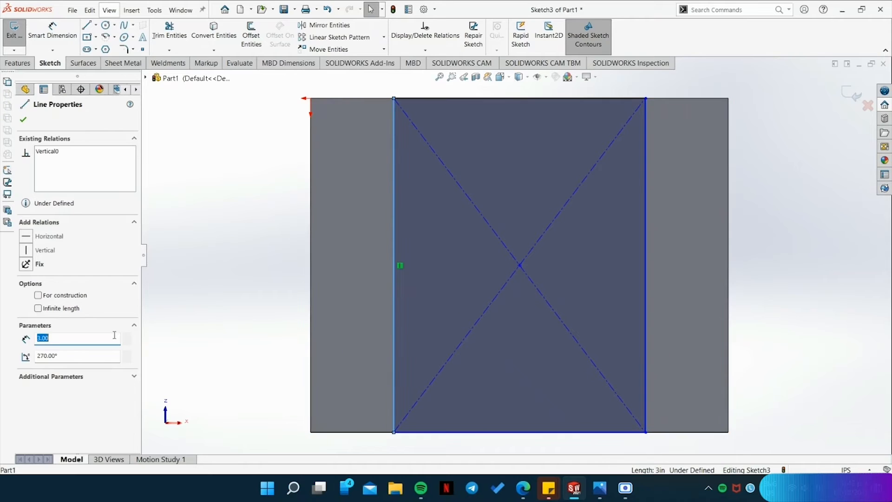
click(645, 317)
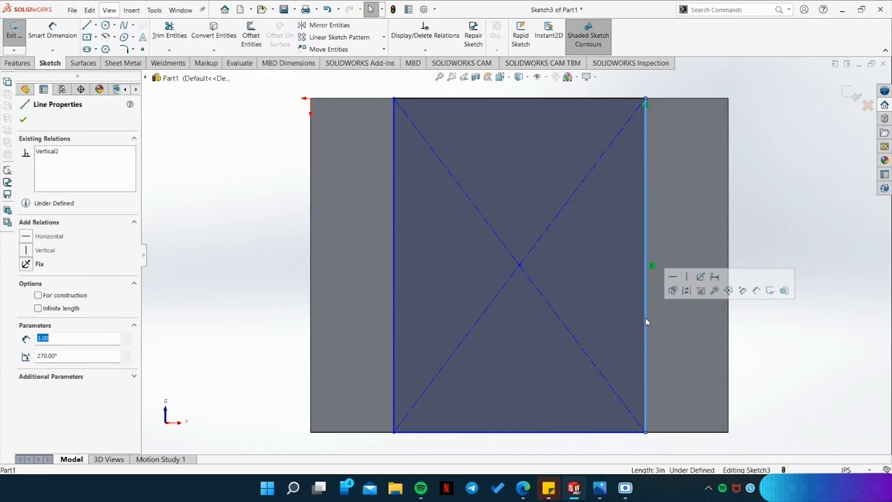
click(181, 255)
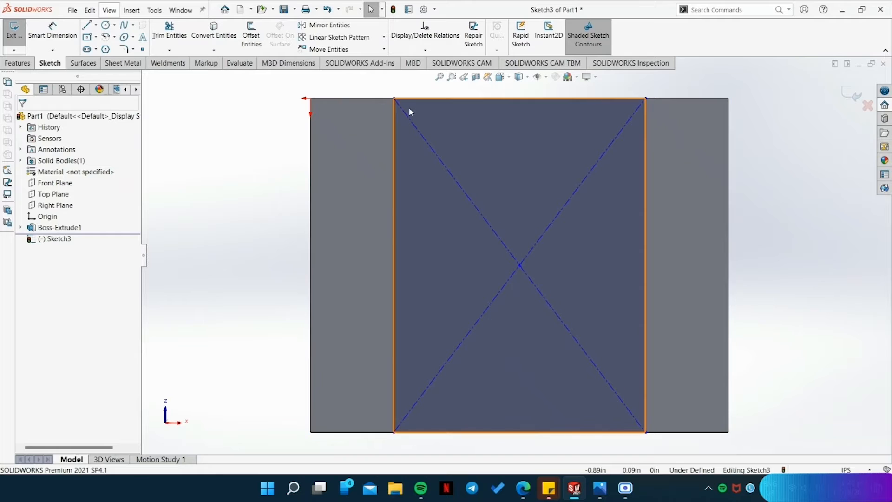
Apply a Fix relation to the whole rectangle, including its diagonals and centre point.
mouse_move(383, 90)
mouse_down()
mouse_move(636, 366)
mouse_move(668, 445)
mouse_up()
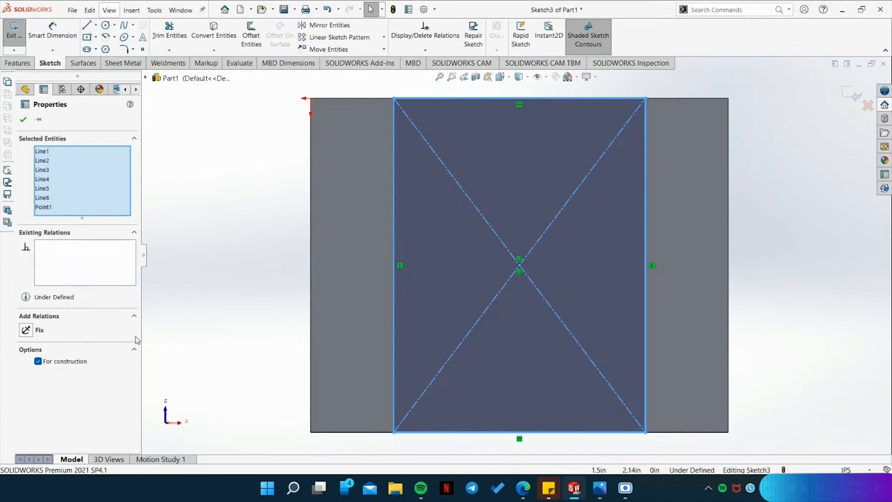
click(26, 331)
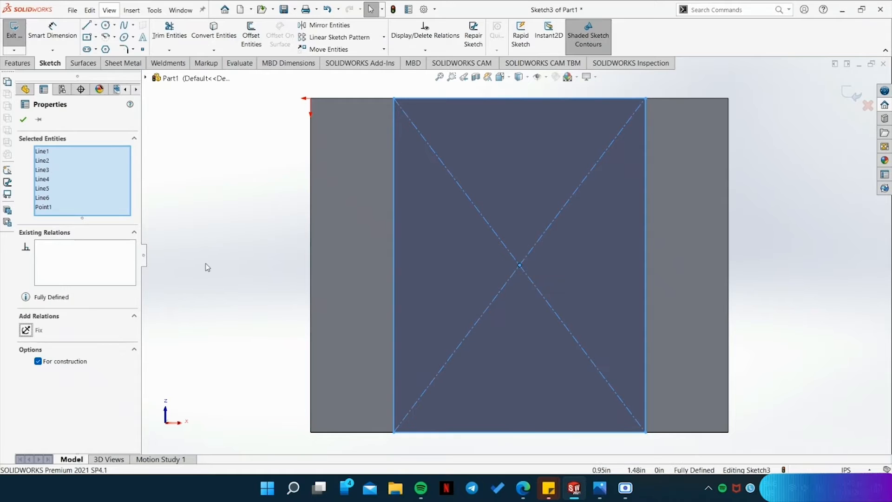
key(Escape)
Check the recess depth in the reference drawing and cut-extrude the rectangle 0.06 in, blind, into the plate's underside.
click(17, 63)
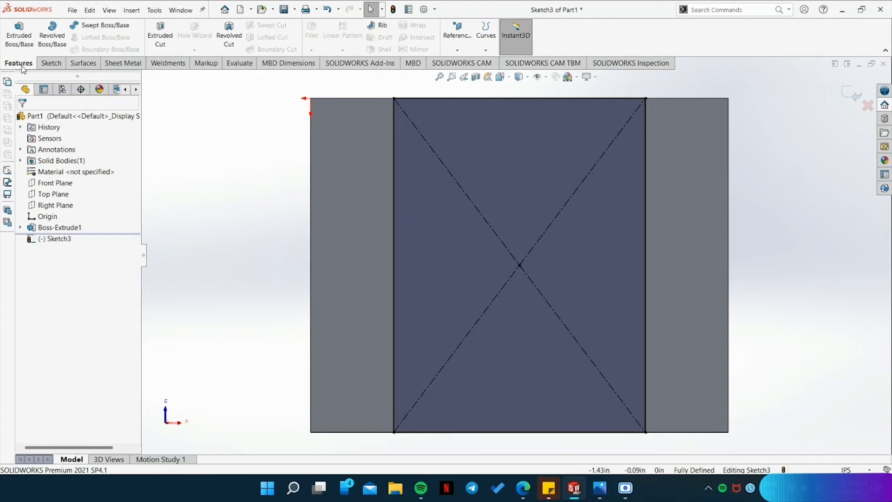
click(161, 35)
middle_drag(757, 188, 712, 391)
click(600, 488)
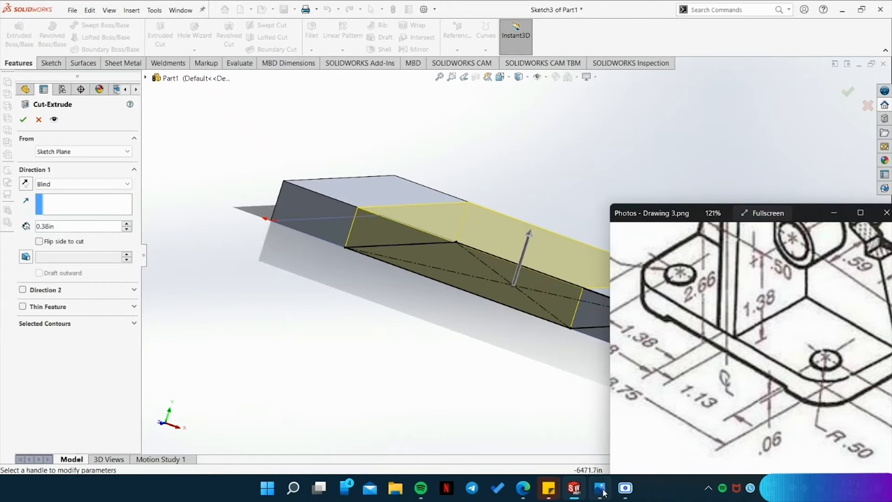
double_click(53, 227)
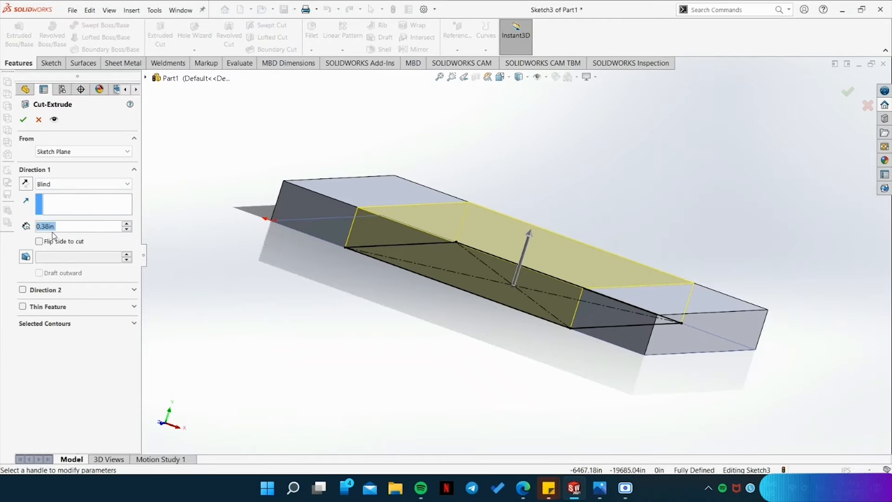
text(.06)
key(Return)
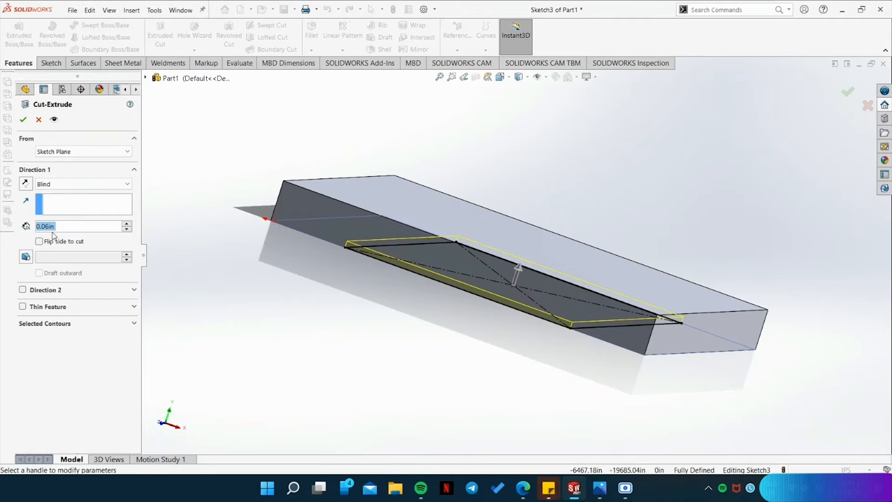
key(Return)
Inspect the plate's underside and measure the full width of the recess along the plate's side face.
middle_drag(464, 293, 455, 390)
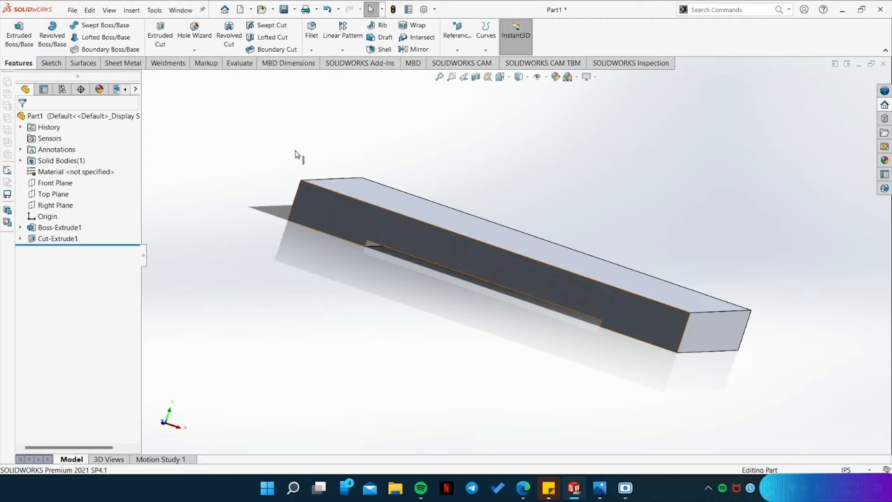
middle_drag(406, 314, 437, 202)
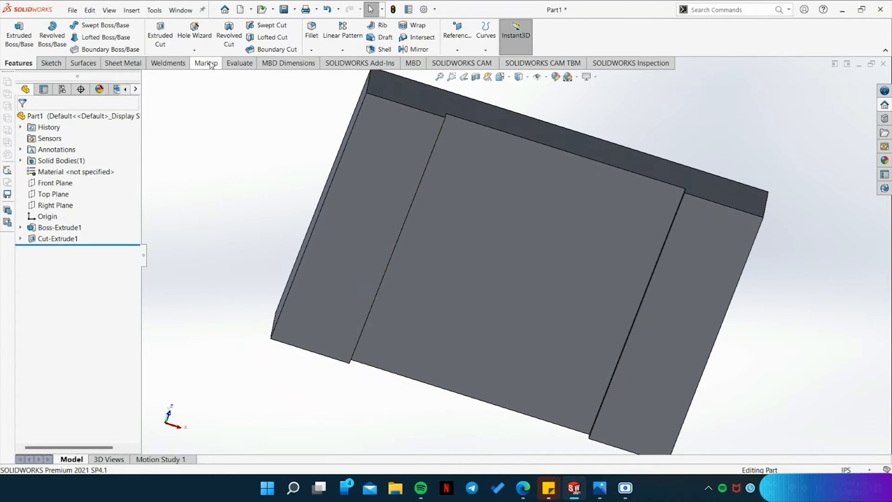
click(239, 63)
click(100, 35)
scroll(493, 265, down, 3)
click(527, 237)
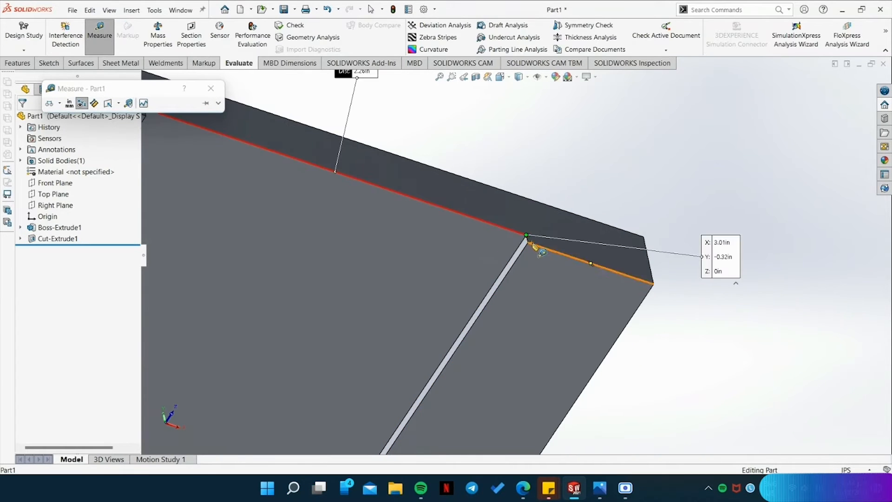
scroll(527, 246, up, 2)
key(Escape)
Measure the distance from the midpoint of the recess's side edge to its corner.
click(99, 32)
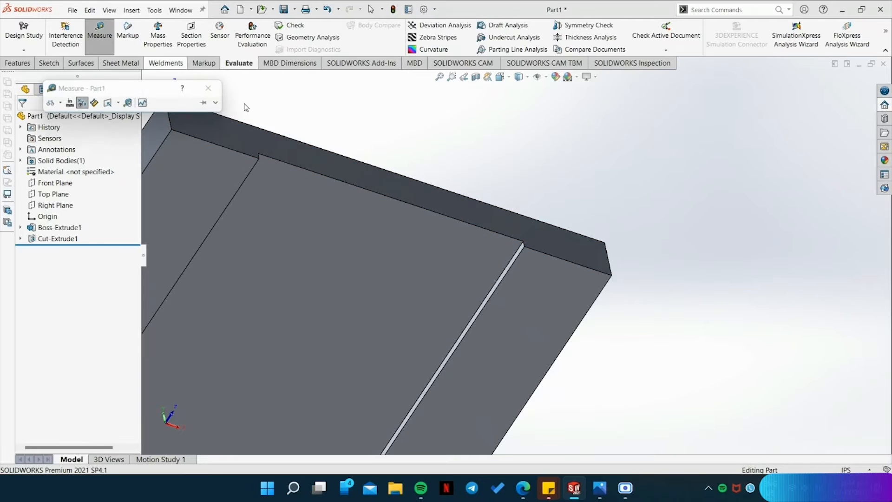
click(390, 197)
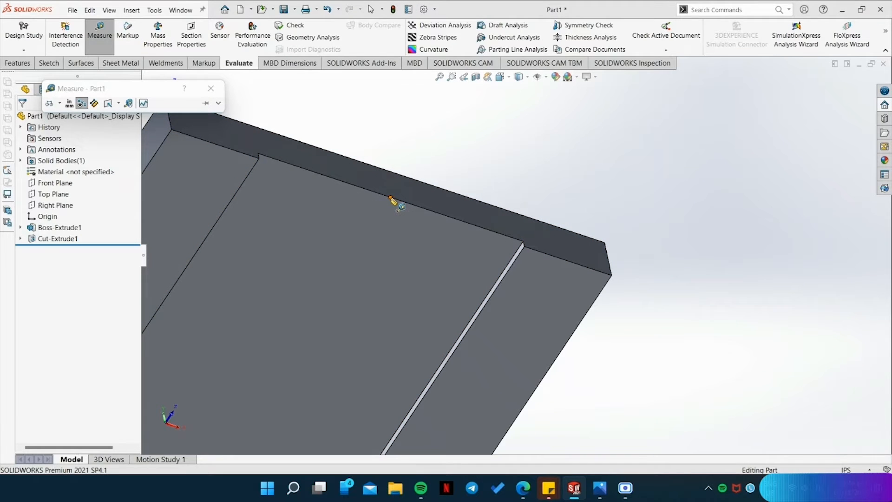
click(523, 242)
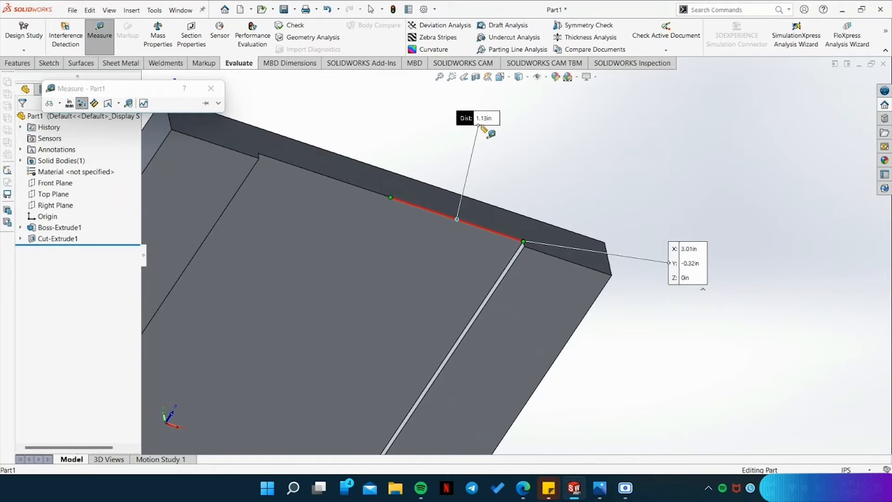
middle_drag(680, 315, 672, 382)
click(379, 263)
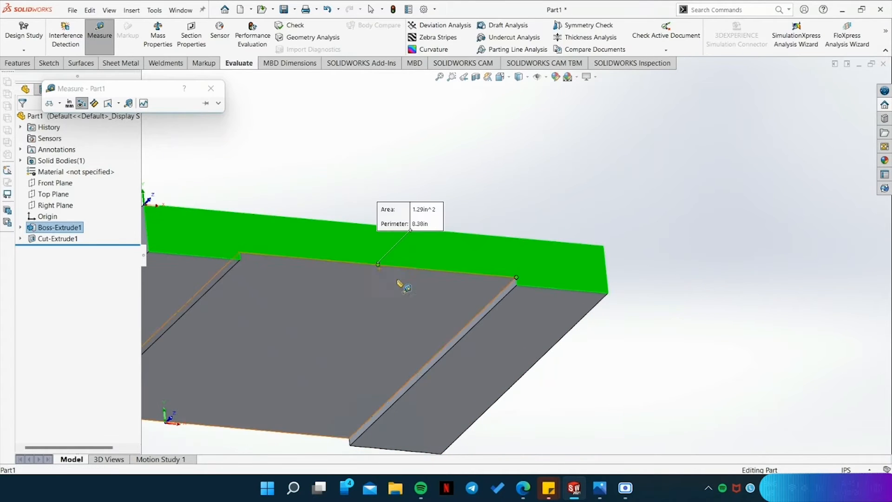
click(516, 279)
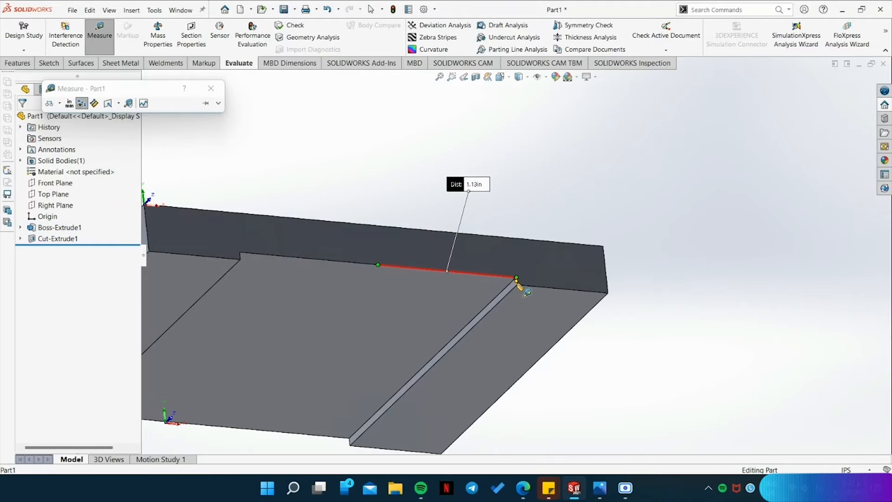
Measure the height of the recess's short vertical corner edge and close the Measure tool.
scroll(518, 281, down, 5)
click(513, 259)
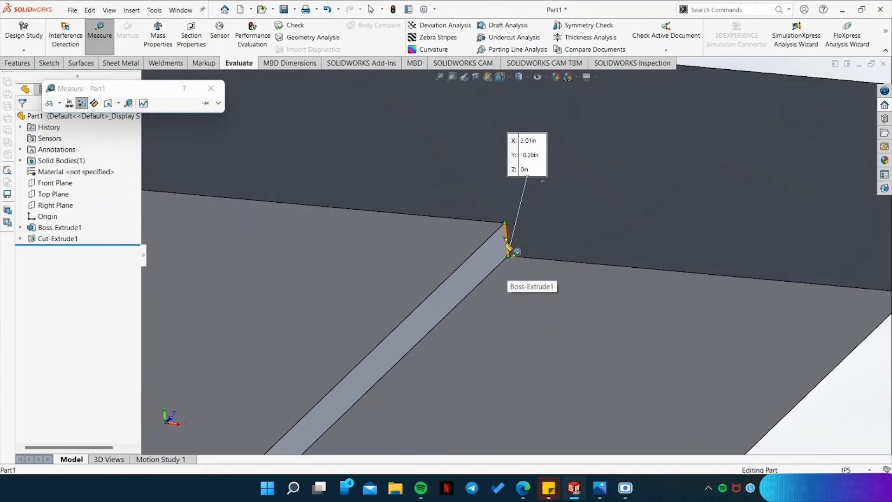
click(508, 241)
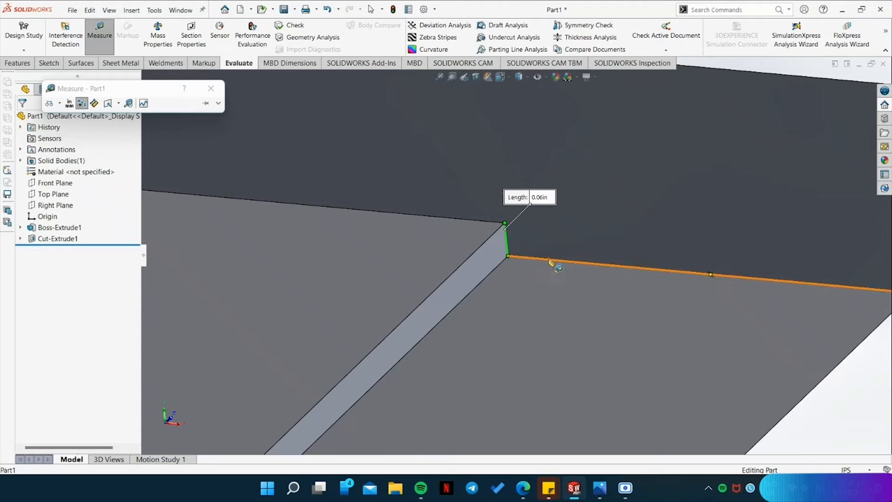
scroll(550, 260, up, 8)
click(210, 88)
Show the plate in isometric view and examine the base's corner radius and hole dimensions in the reference drawing in Photos.
click(51, 63)
key(space)
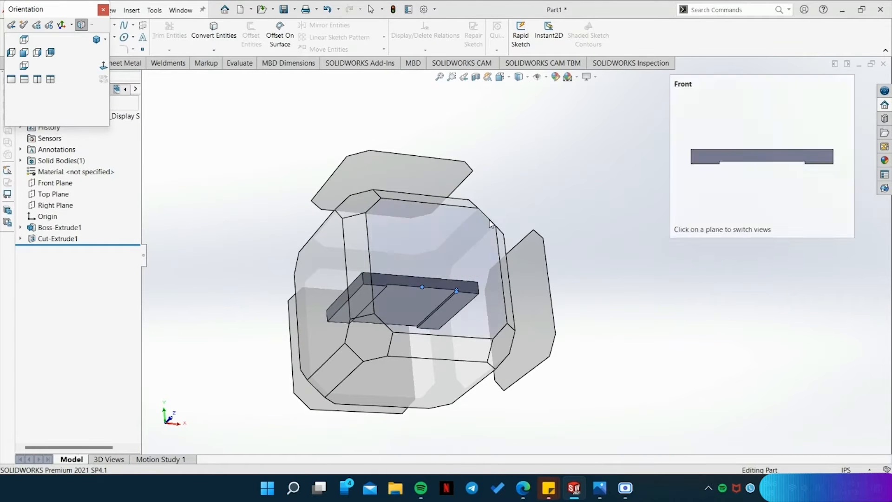
click(491, 224)
click(604, 495)
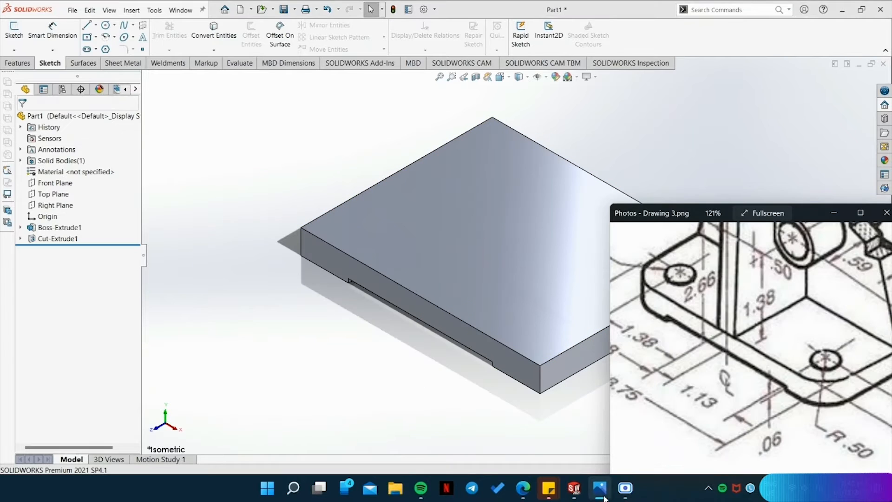
scroll(772, 420, down, 4)
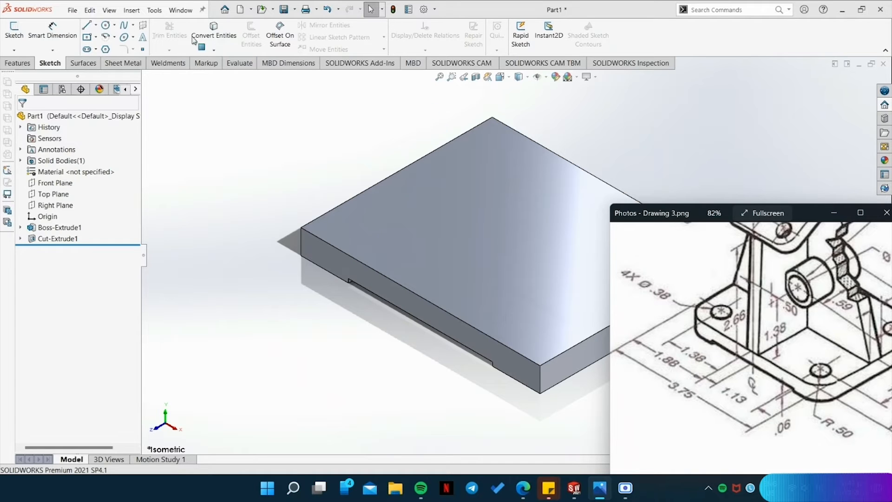
Fillet the plate's four vertical corner edges with a 0.50 in radius, with multi radius fillet enabled.
click(17, 63)
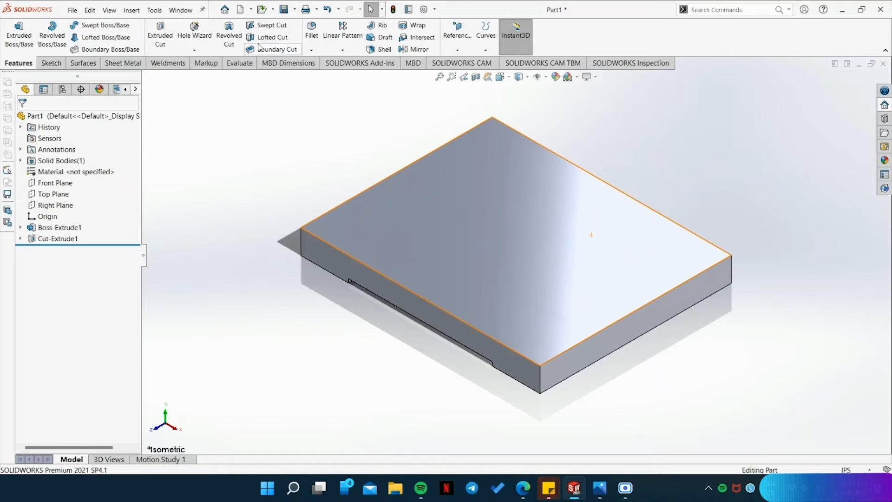
click(311, 31)
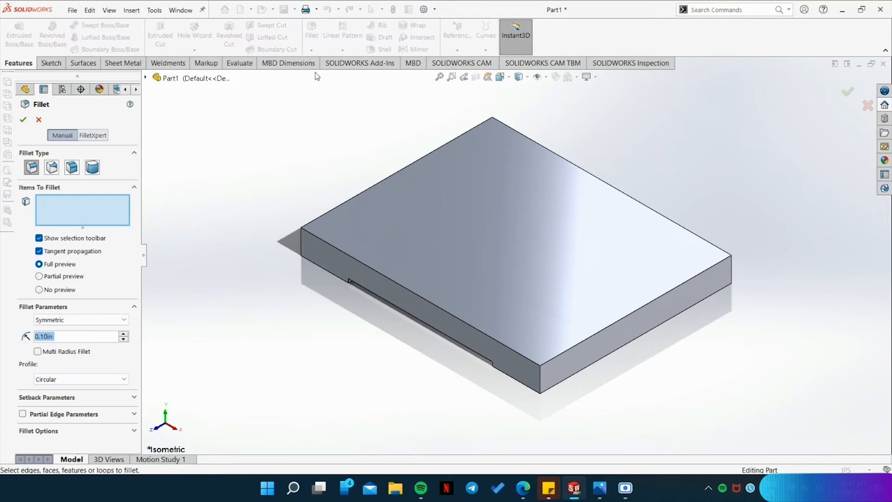
click(37, 351)
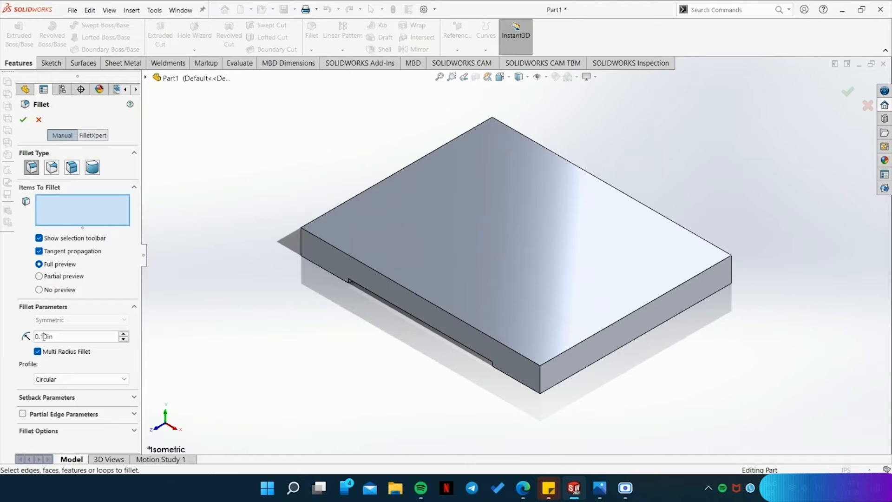
click(46, 336)
key(BackSpace)
key(BackSpace)
text(50)
key(Return)
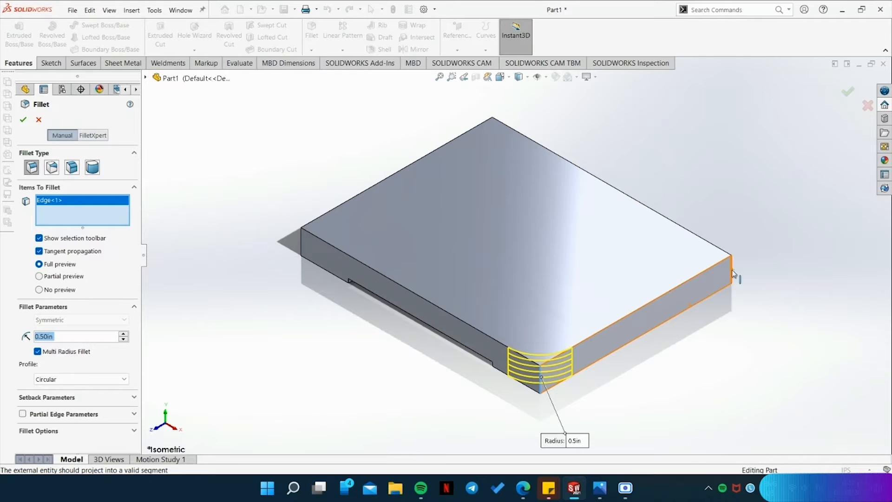
click(733, 273)
click(301, 242)
middle_drag(293, 381, 447, 261)
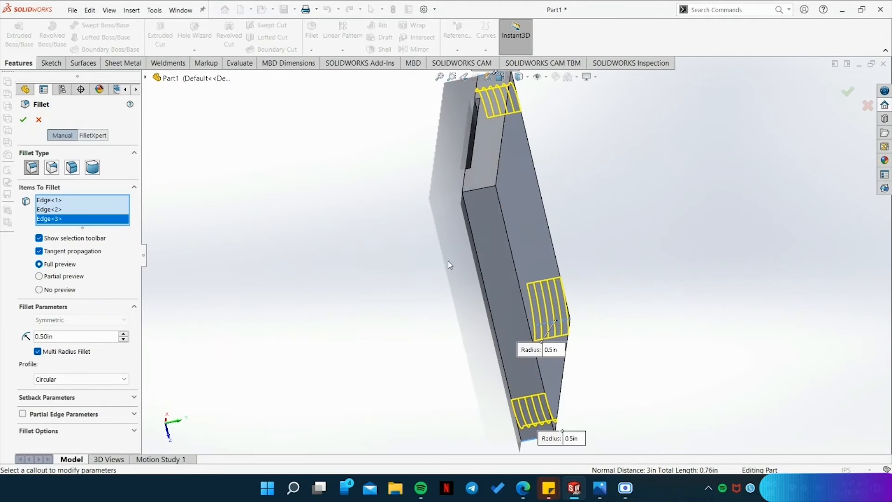
click(478, 188)
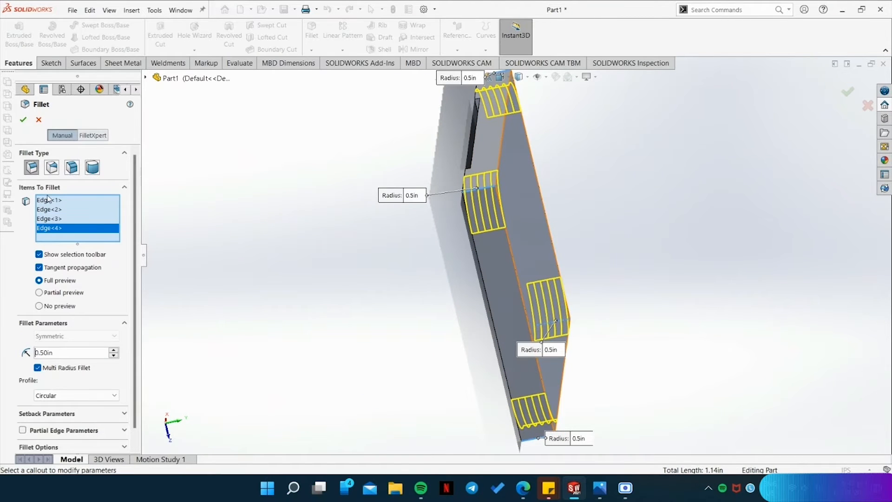
click(23, 119)
Check a corner fillet in isometric view, then examine the base's hole location dimensions in the reference drawing in Photos.
key(space)
click(492, 290)
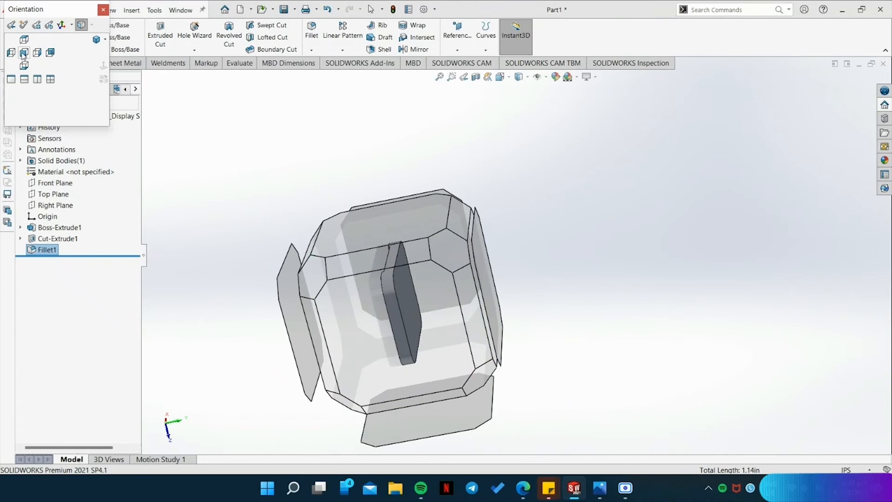
click(561, 376)
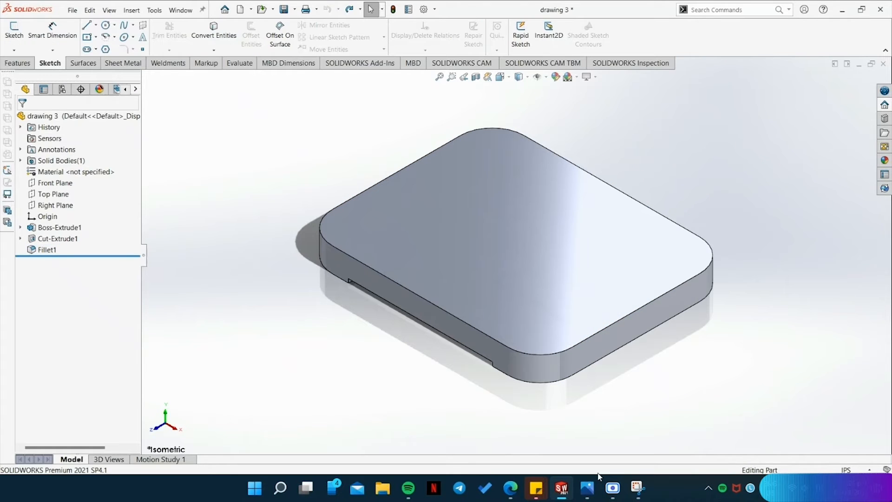
click(588, 489)
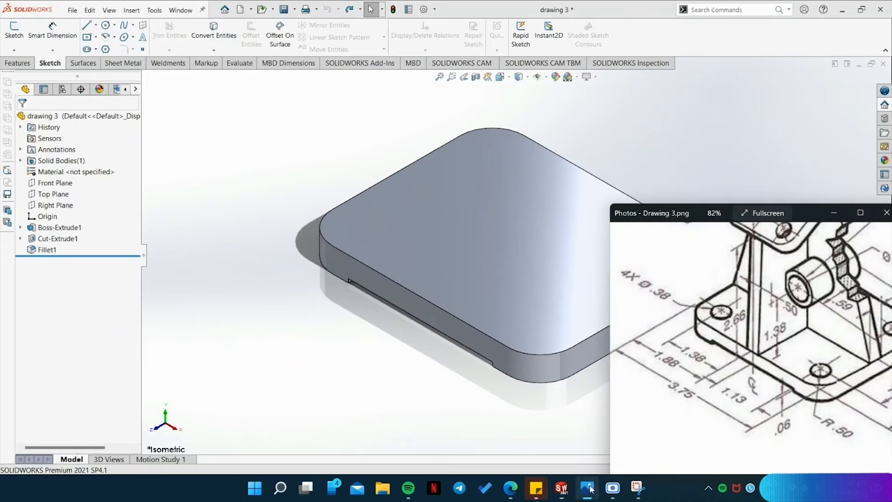
mouse_move(816, 371)
mouse_down()
mouse_move(697, 358)
mouse_move(739, 404)
mouse_move(707, 393)
mouse_up()
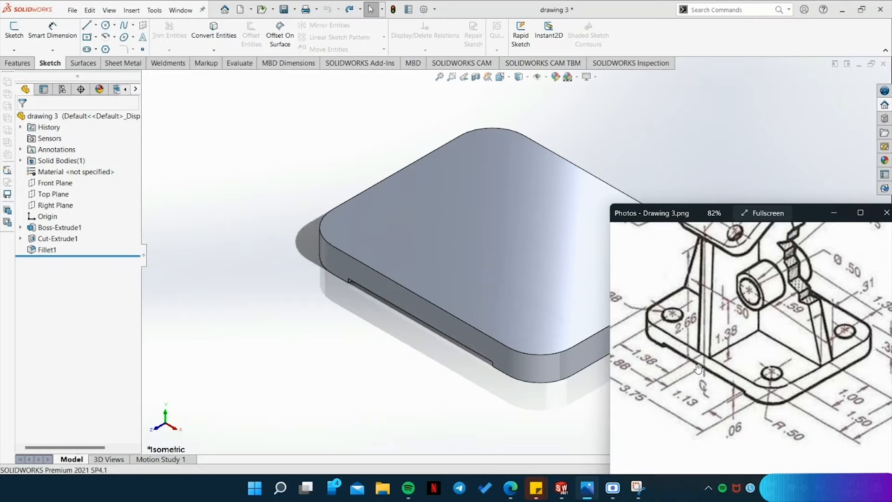
drag(701, 360, 716, 392)
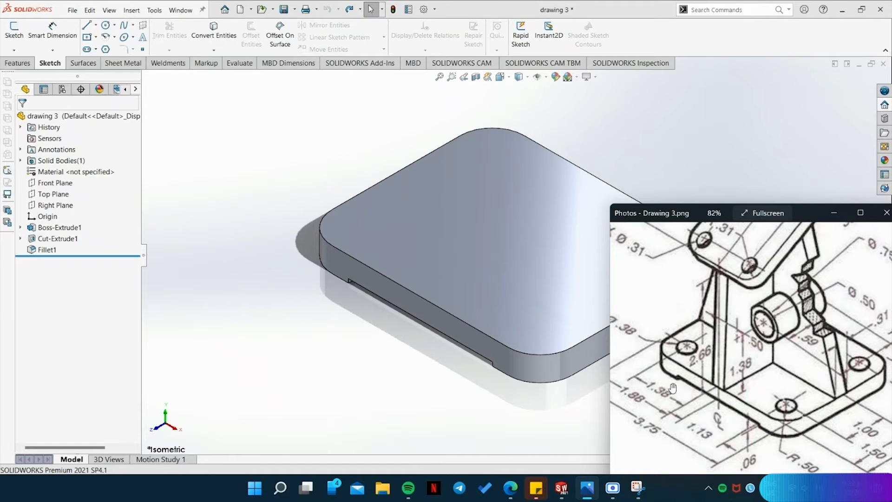
mouse_move(789, 440)
mouse_down()
mouse_move(791, 414)
mouse_move(730, 421)
mouse_up()
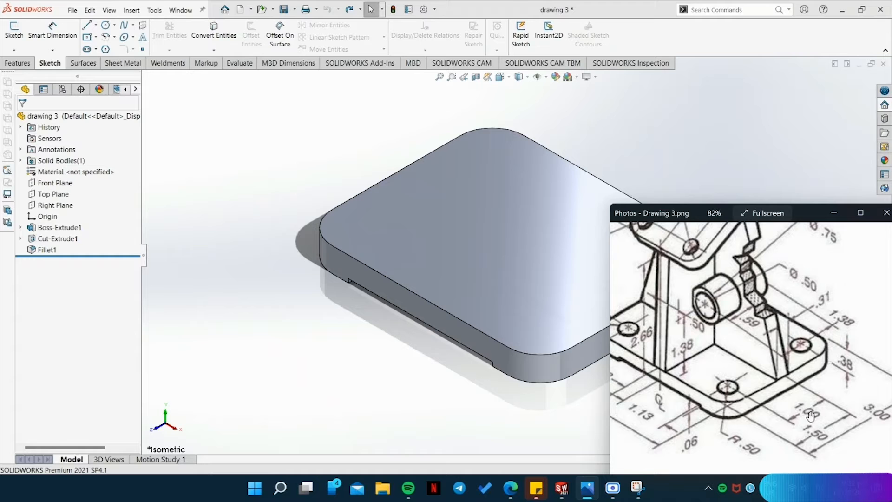
drag(704, 433, 762, 452)
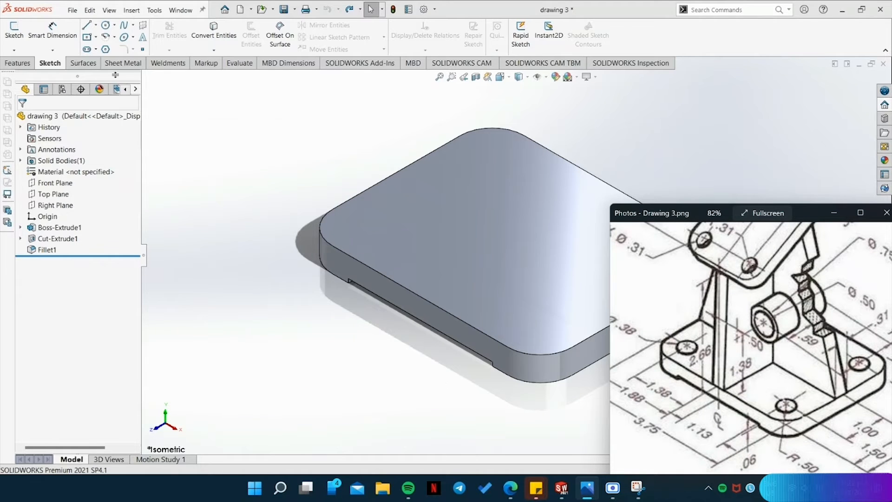
Start a sketch on the plate's top face and draw a 1.38 in line along the long edge from its midpoint, away from the origin.
click(86, 25)
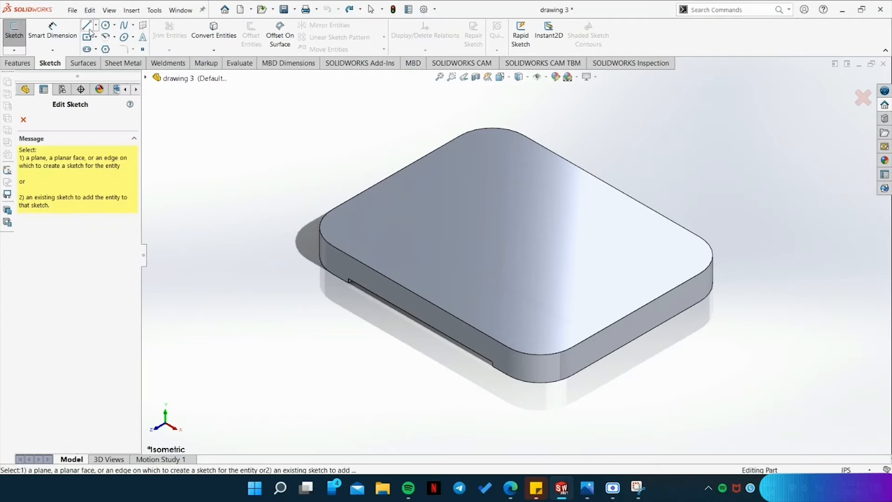
click(467, 216)
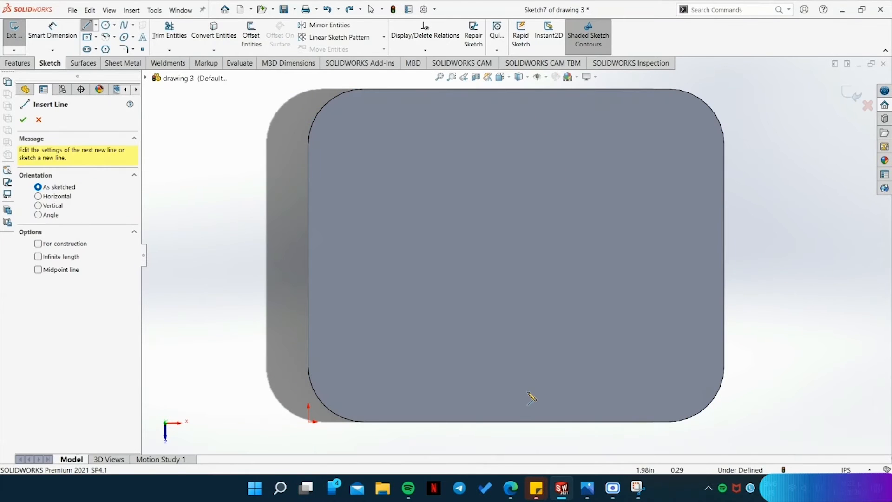
click(516, 421)
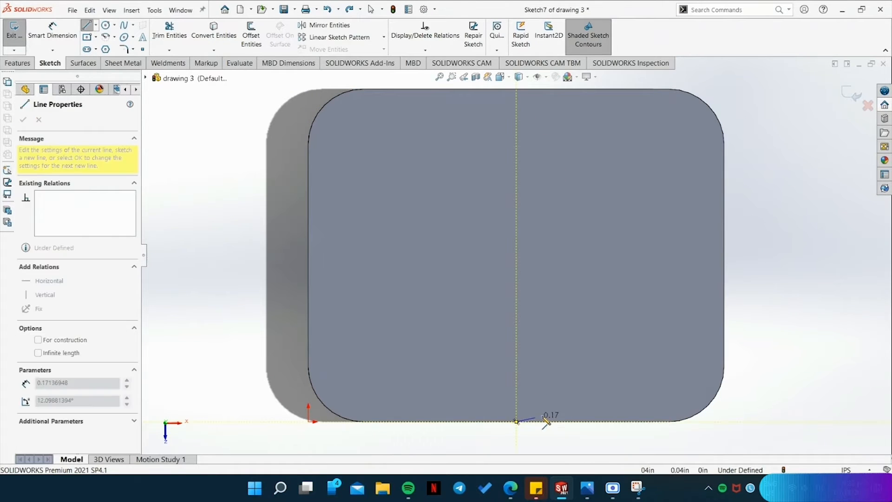
click(669, 422)
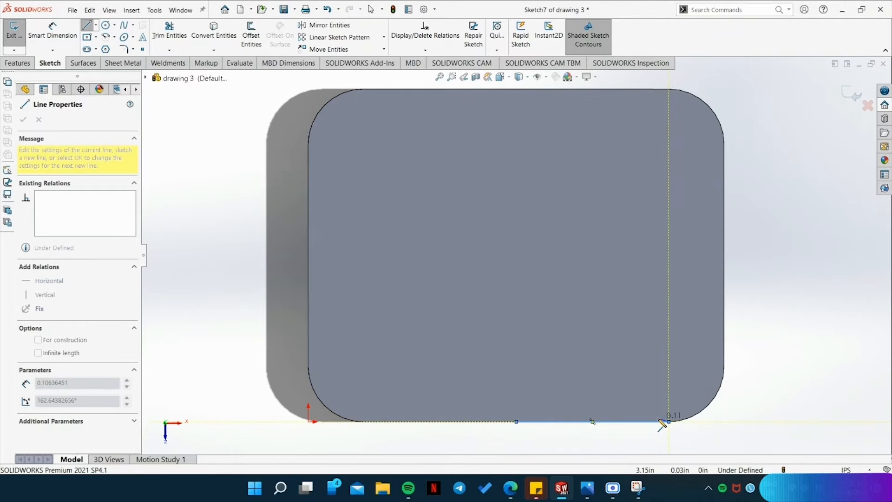
key(Escape)
click(652, 424)
text(1.38)
key(Return)
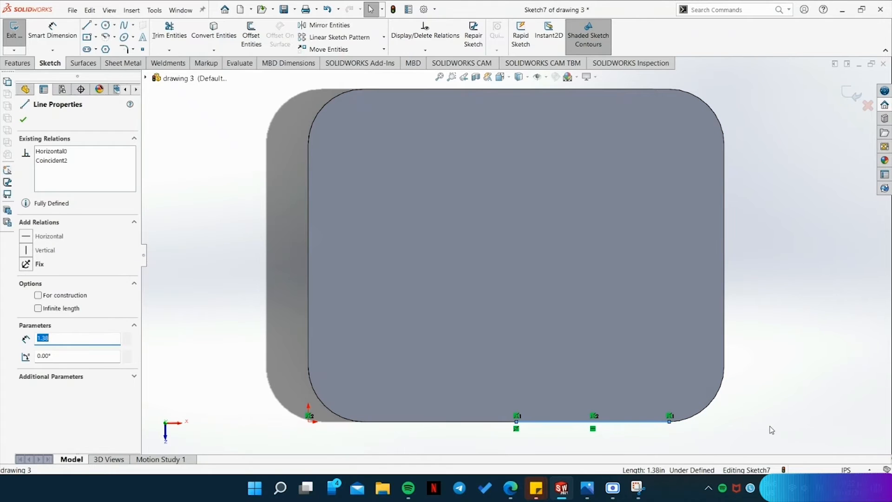
Draw a 1.00 in line along the plate's short edge farthest from the origin, from the edge's midpoint to the front fillet.
key(l)
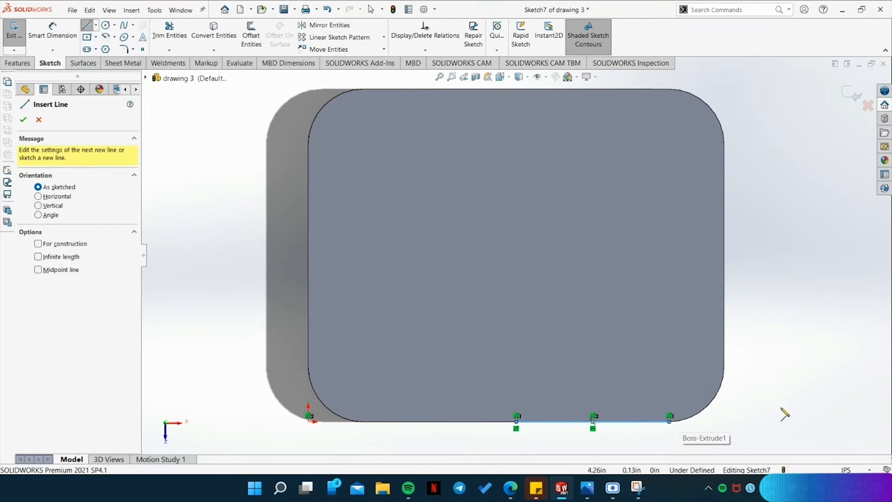
click(724, 255)
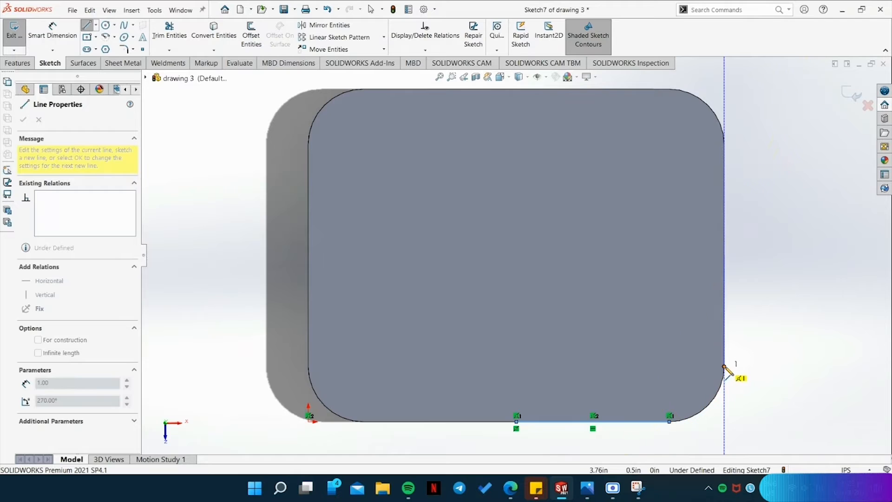
click(723, 367)
key(Escape)
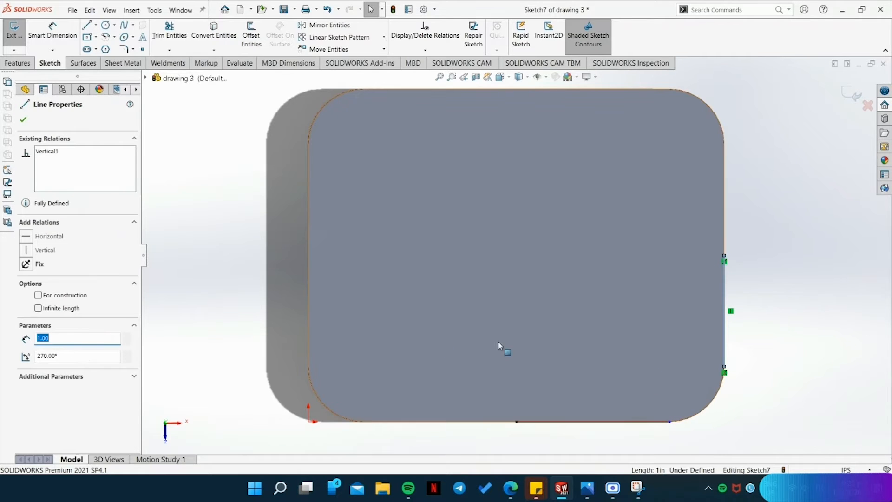
click(707, 405)
Place sketch points at the four corner hole centres, at X 0.50 and 3.255 in with Y 0.50 and 2.50 in.
click(143, 49)
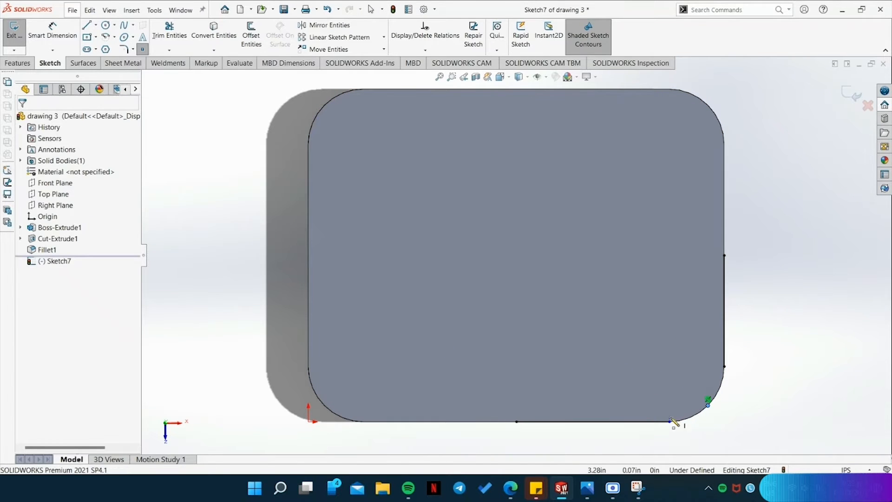
click(669, 366)
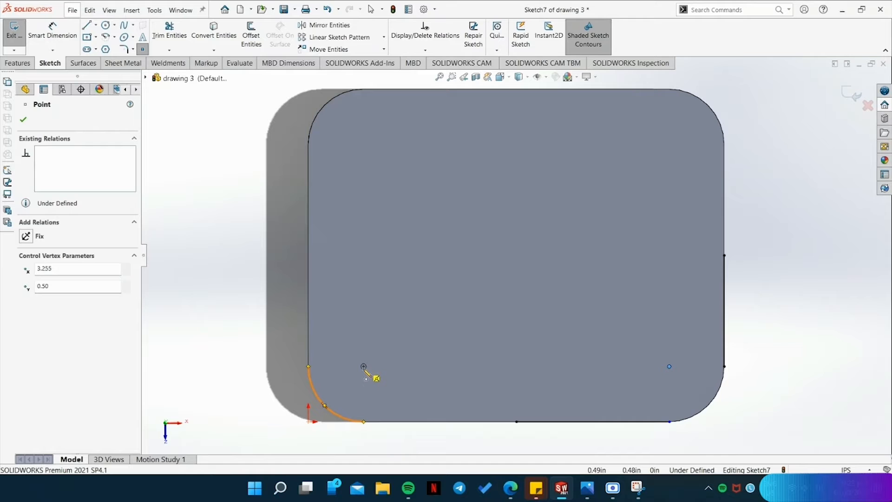
click(364, 366)
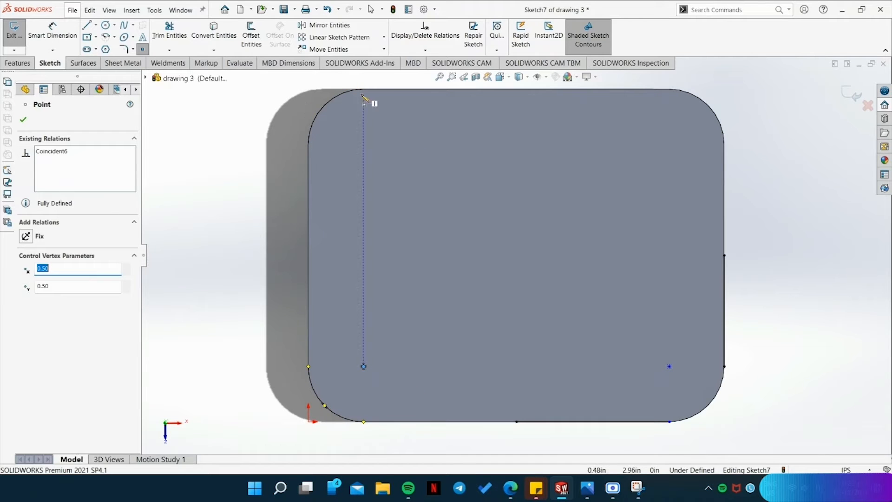
click(364, 144)
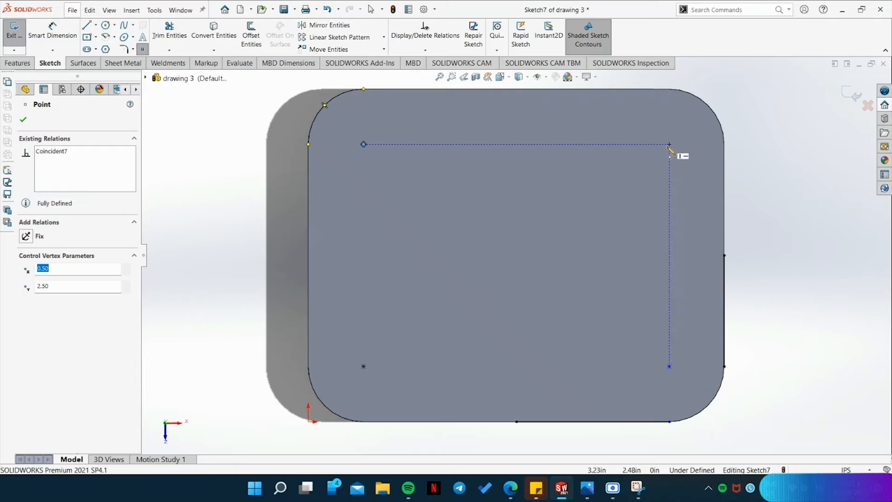
click(670, 145)
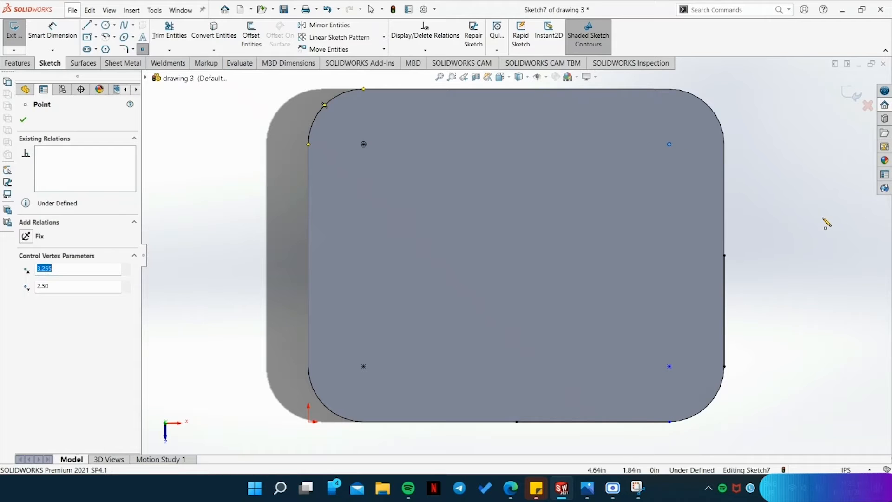
key(Escape)
Select all four hole-centre points and apply a Fix relation to them.
click(364, 145)
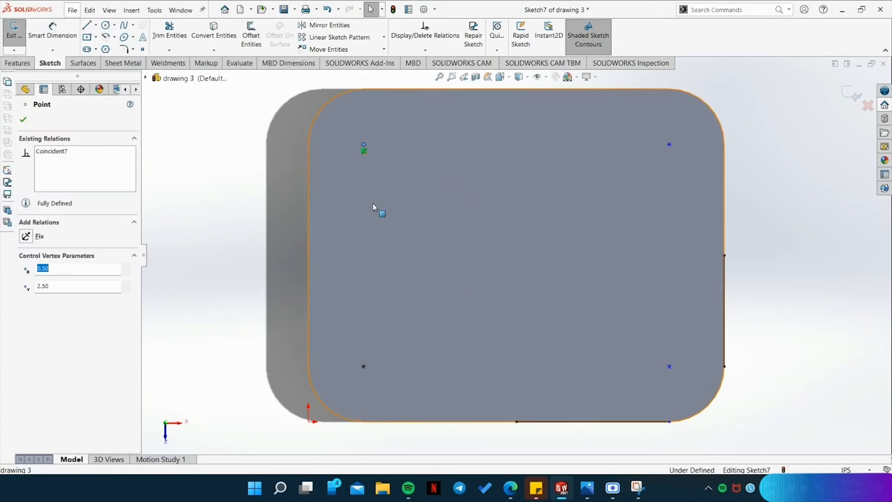
ctrl+click(364, 367)
ctrl+click(669, 366)
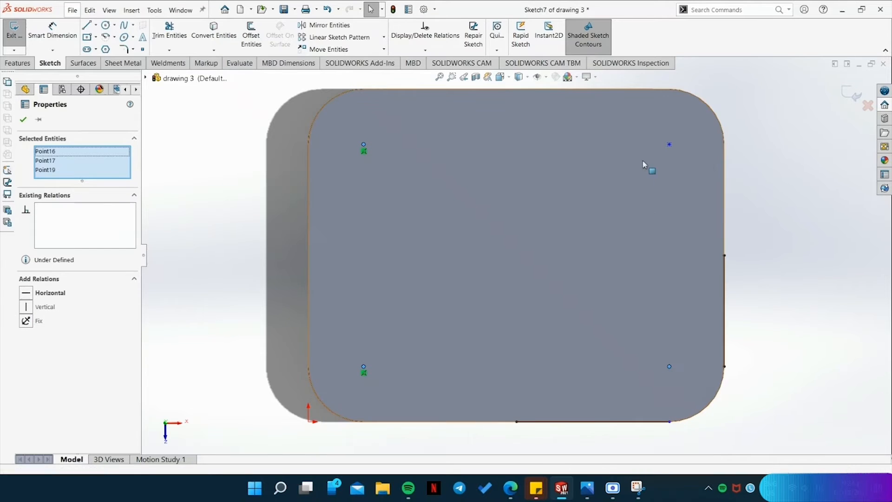
ctrl+click(669, 145)
click(26, 330)
click(824, 189)
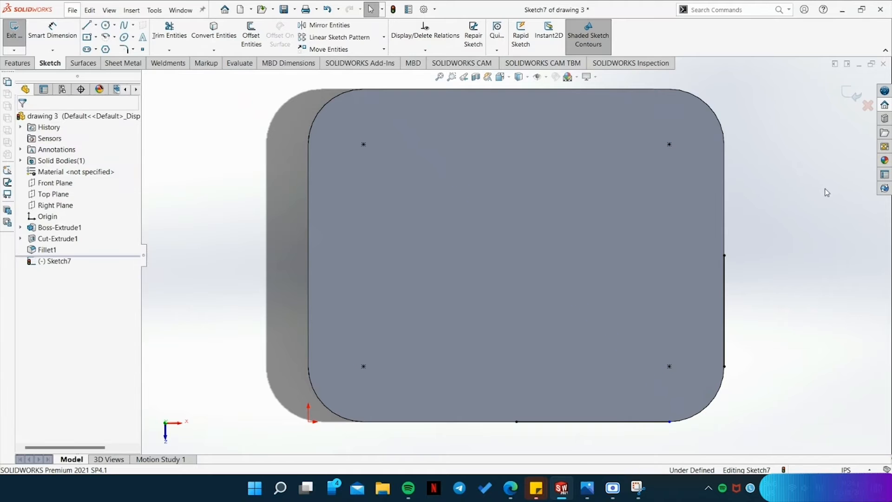
Delete the two construction helper lines along the plate's short and long edges.
click(726, 287)
key(Delete)
click(643, 422)
key(Delete)
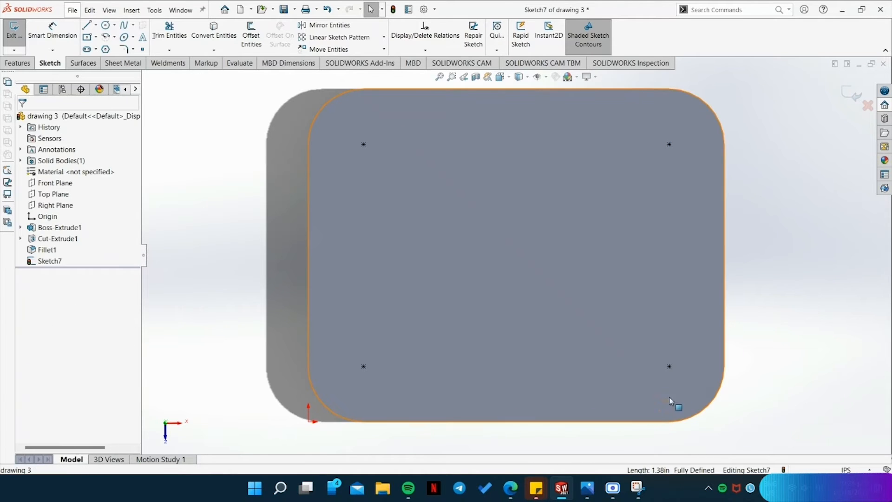
Check the hole callout in the reference drawing and draw a 0.19 in radius circle on the hole centre at X 3.255, Y 2.50.
click(588, 491)
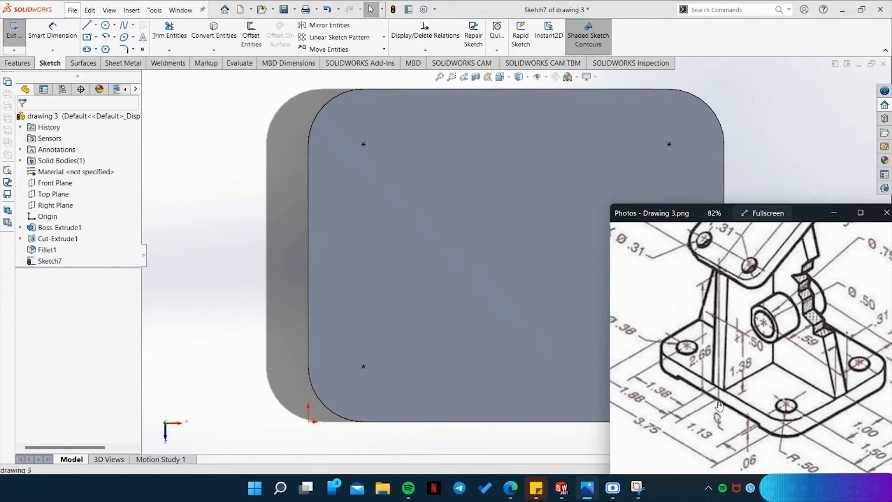
drag(642, 337, 678, 346)
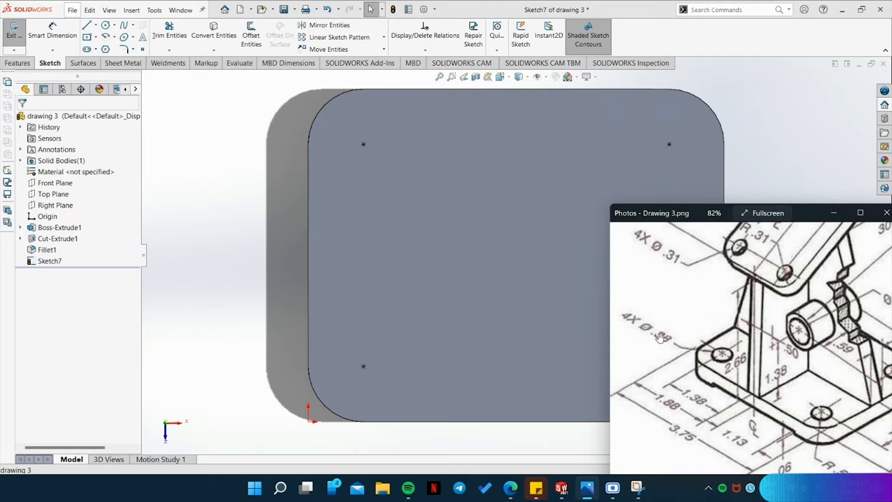
click(192, 114)
click(106, 25)
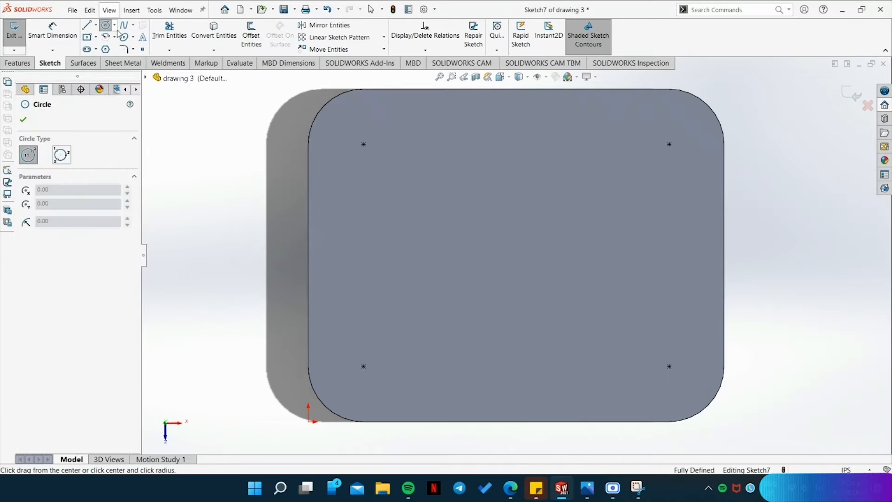
click(669, 145)
click(688, 163)
text(.19)
Draw 0.19 in radius circles on the other three corner hole centres.
click(669, 366)
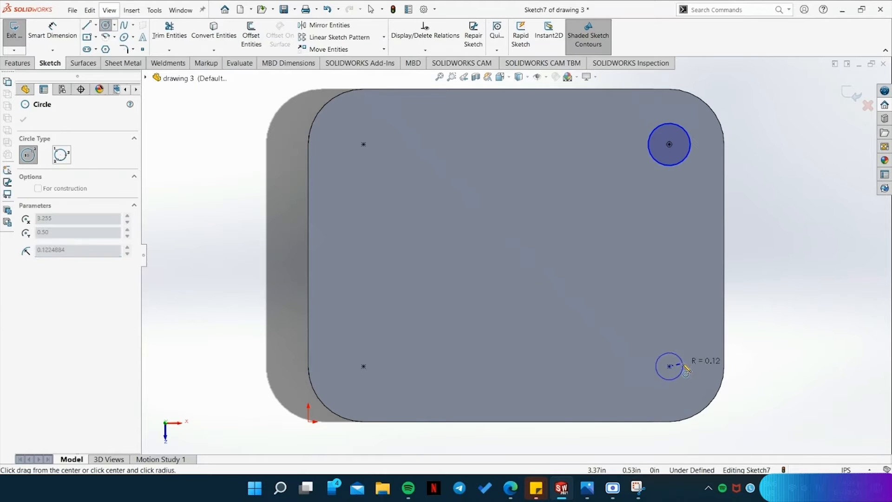
text(.19)
click(700, 370)
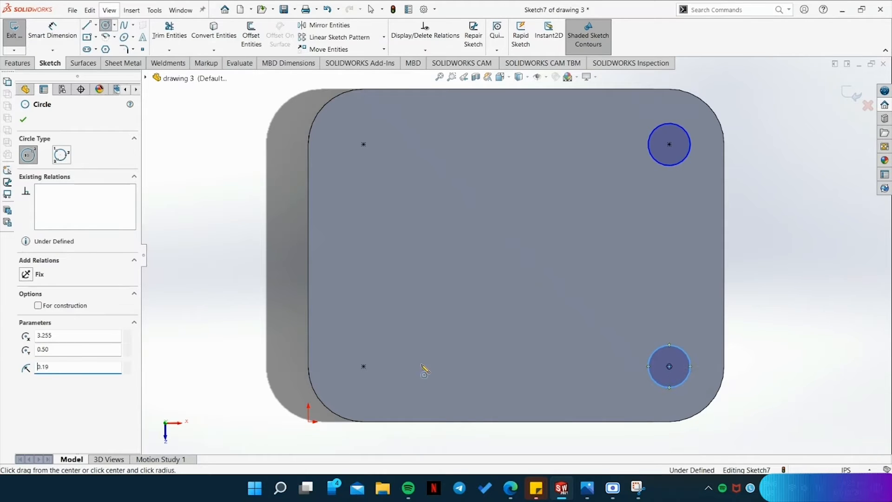
click(364, 366)
click(383, 385)
key(BackSpace)
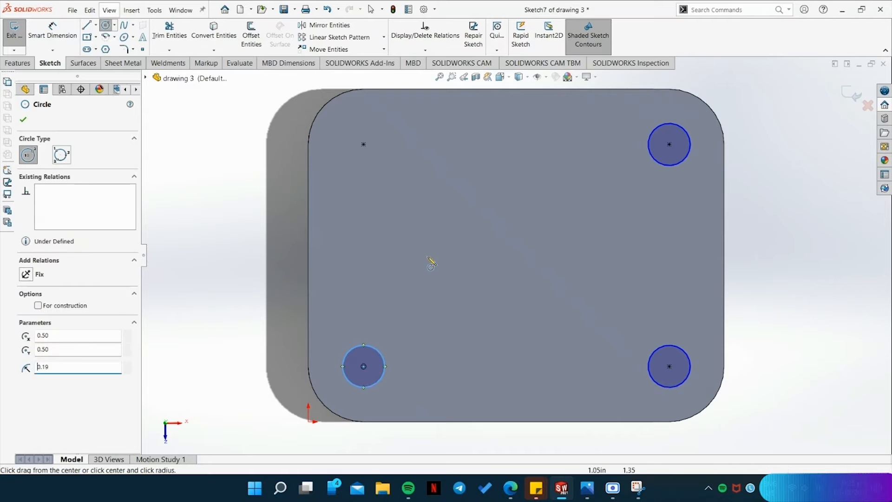
click(363, 145)
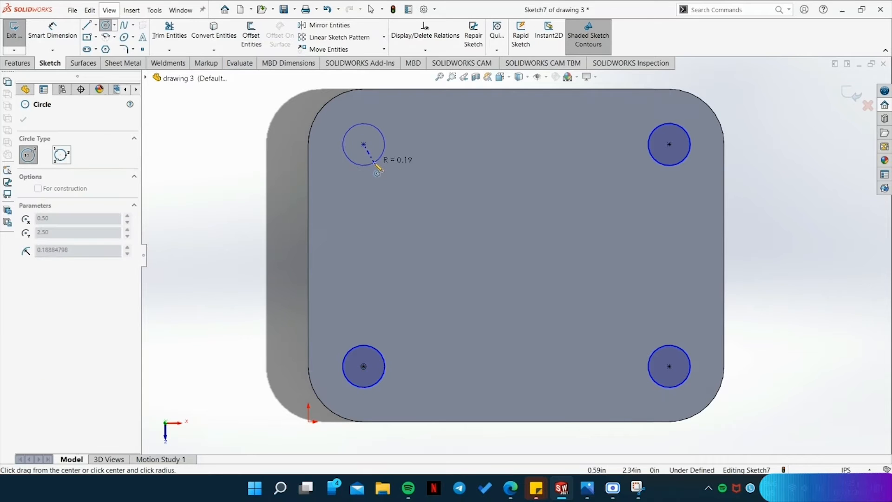
click(375, 163)
key(Escape)
Apply a Fix relation to the four corner hole circles.
click(377, 162)
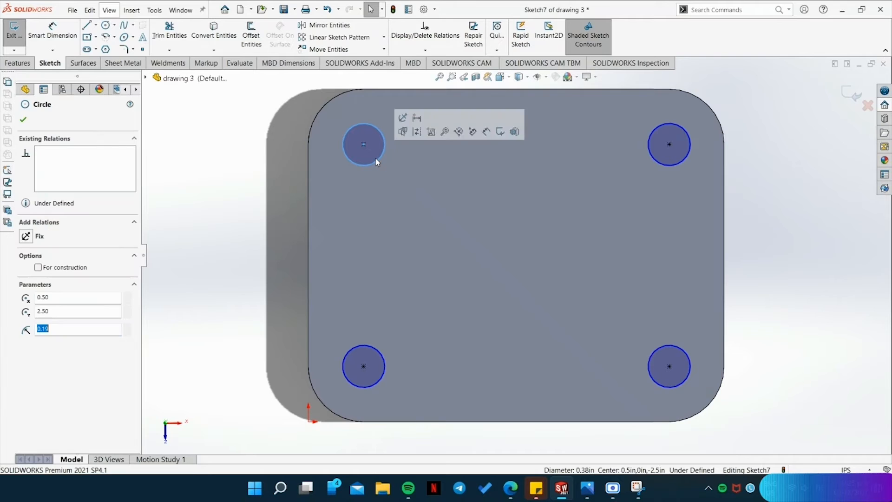
click(365, 385)
click(25, 243)
click(671, 162)
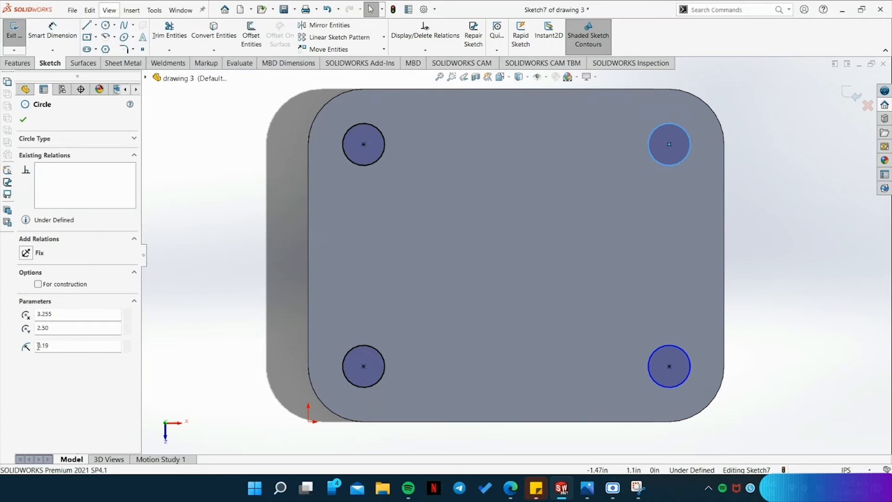
click(26, 257)
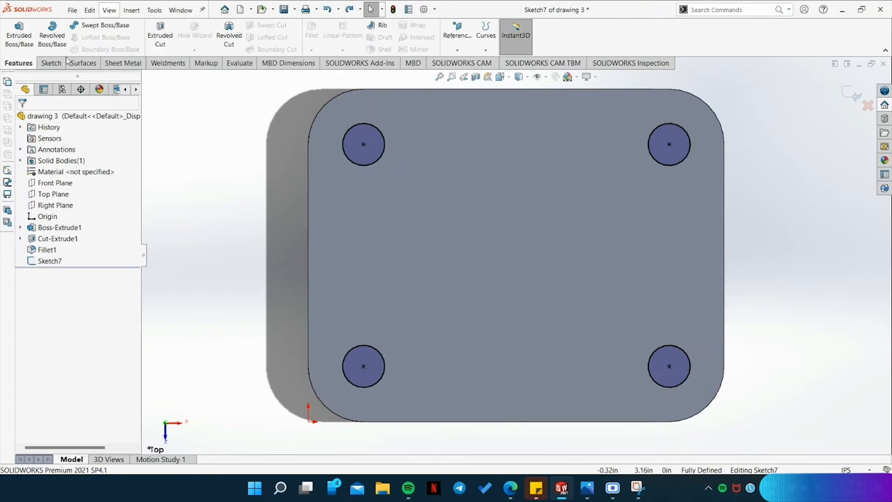
Cut-extrude the four corner circles into the base plate with a blind depth of 0.38 in.
click(161, 41)
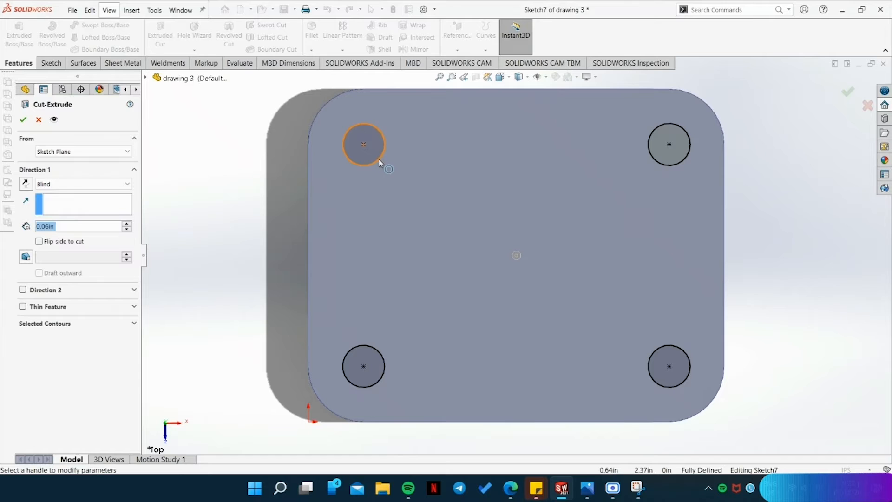
middle_drag(663, 168, 721, 307)
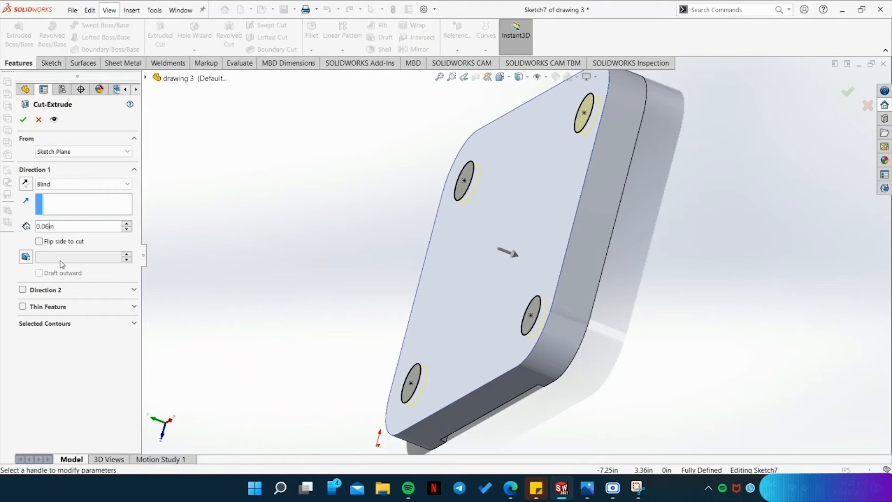
key(BackSpace)
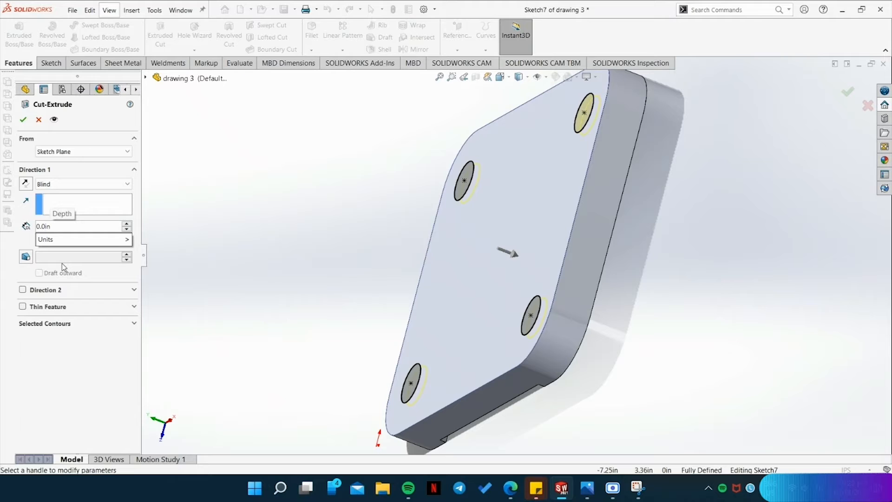
click(587, 487)
drag(810, 407, 741, 390)
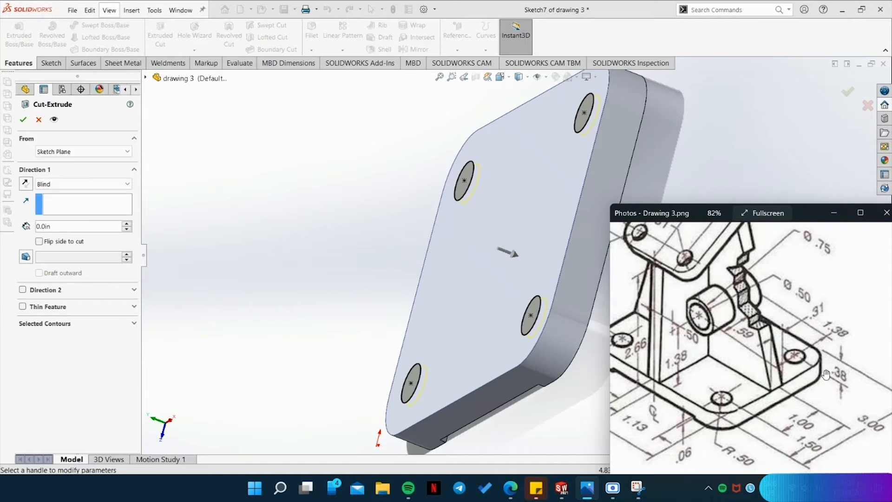
click(46, 225)
click(48, 227)
key(BackSpace)
text(38)
key(Return)
middle_drag(557, 326, 545, 279)
click(24, 119)
Examine the four corner holes in the base plate from several angles.
click(769, 302)
middle_drag(769, 302, 652, 401)
key(space)
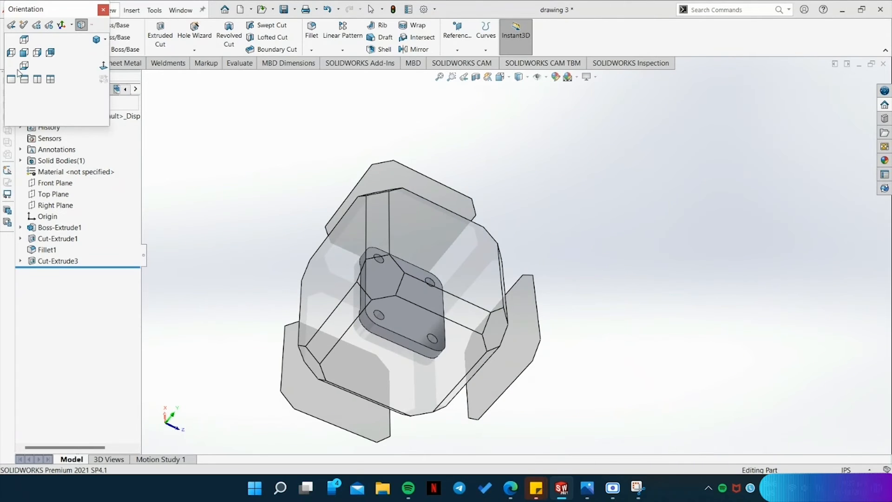
click(24, 39)
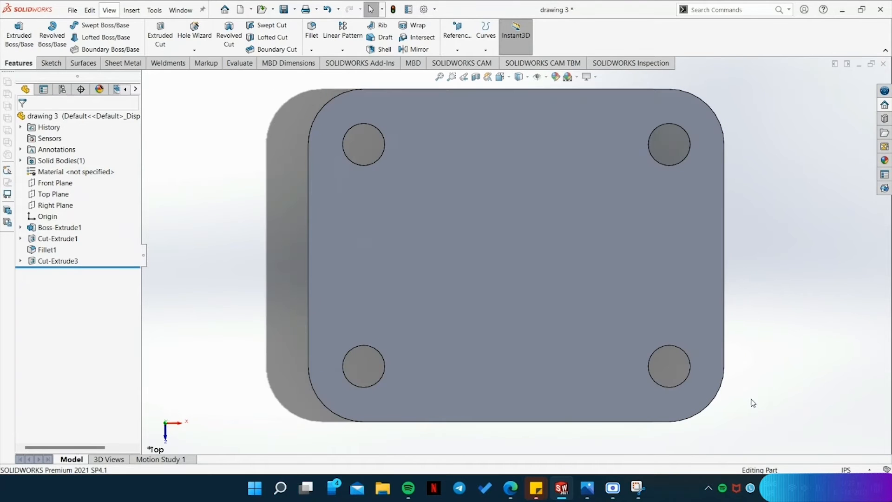
middle_drag(753, 403, 733, 344)
click(670, 345)
click(654, 331)
middle_drag(643, 387, 762, 365)
click(762, 362)
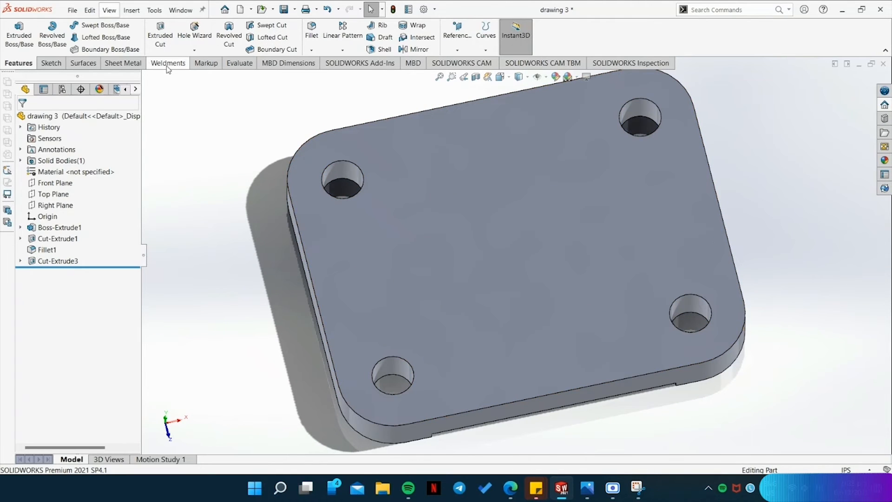
Measure the diameter of the corner hole nearest the origin.
click(239, 63)
click(99, 35)
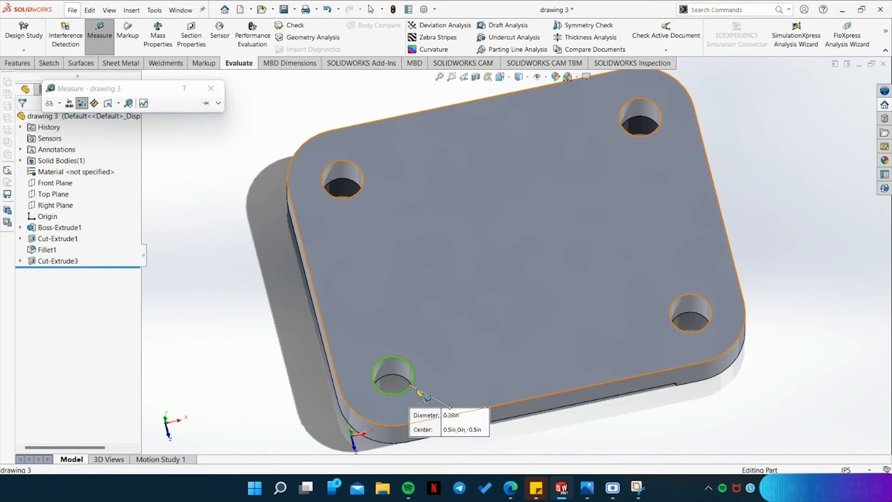
scroll(455, 425, down, 4)
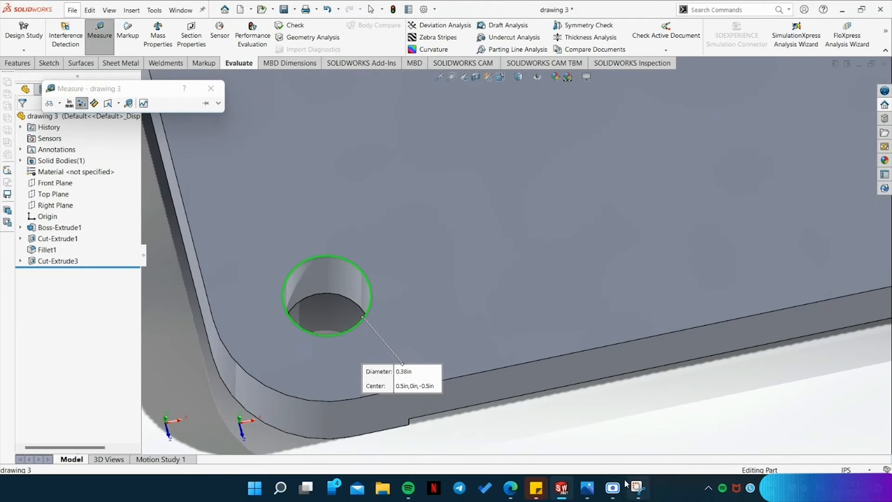
click(219, 89)
Study the reference drawing for the position and dimensions of the upright plates on the base.
key(ctrl+5)
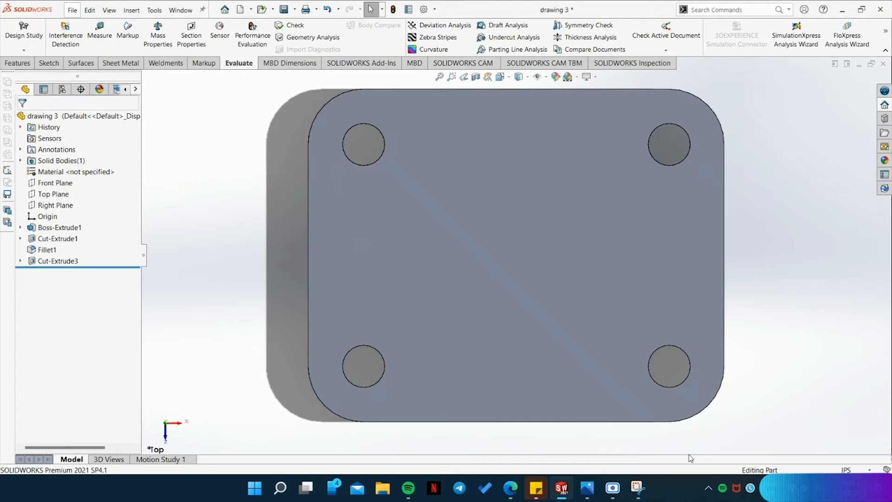
key(alt+Tab)
scroll(764, 314, down, 3)
scroll(753, 364, up, 2)
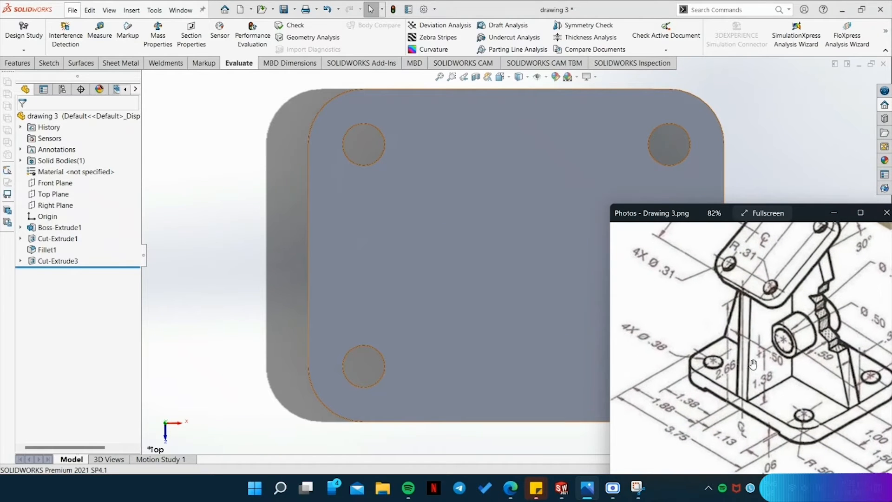
scroll(757, 301, up, 1)
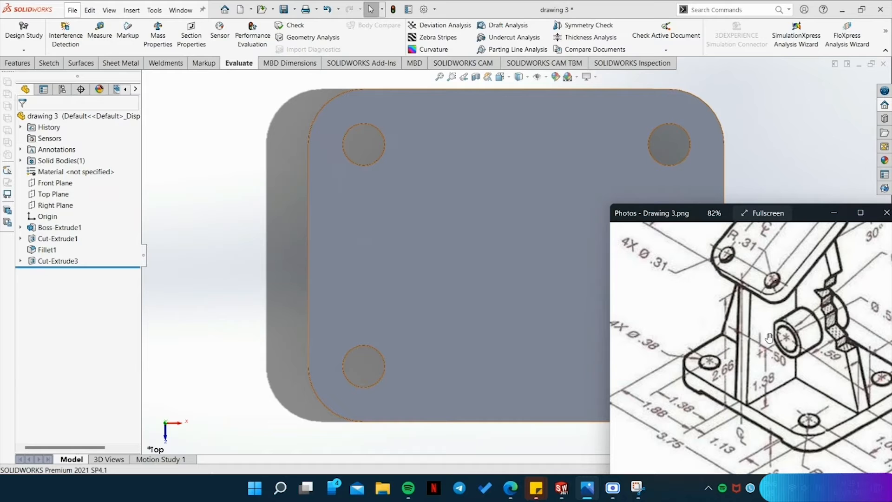
drag(789, 409, 760, 398)
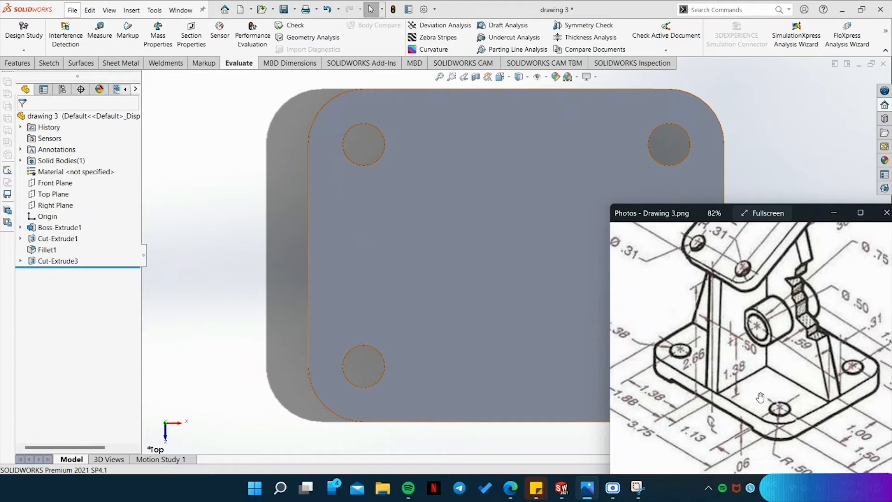
click(834, 213)
Sketch on the plate's top face a 1.50 in line from the front long edge's midpoint to the plate's centre.
click(49, 63)
click(14, 30)
click(438, 288)
key(l)
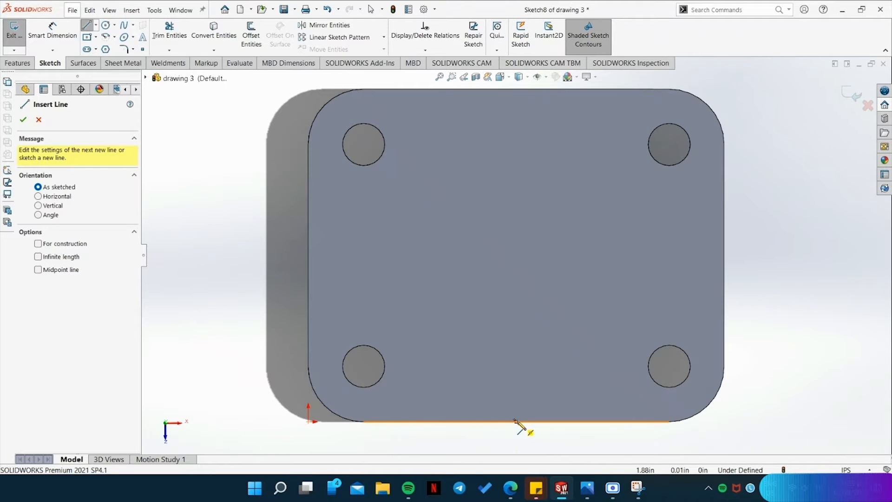
click(516, 421)
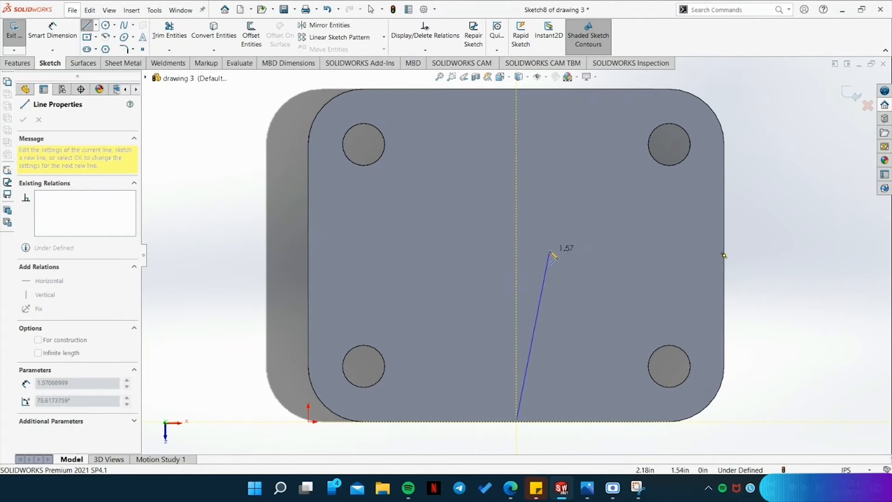
click(517, 255)
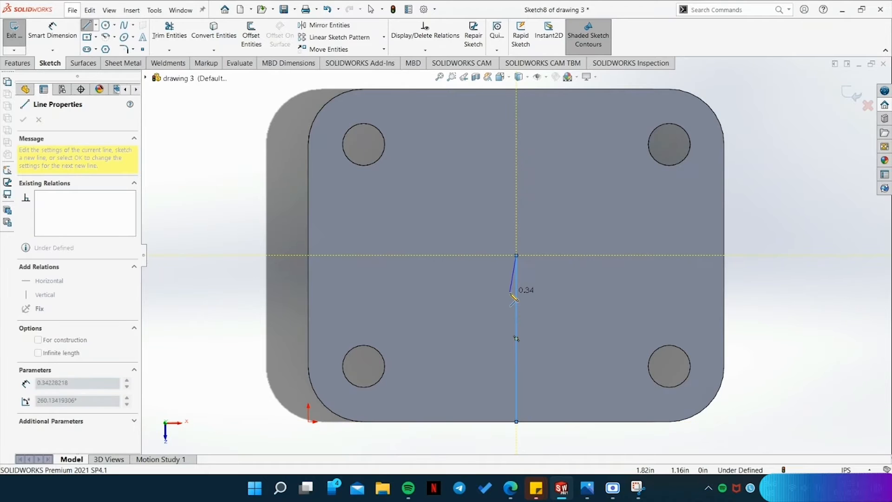
key(Escape)
Draw a horizontal line across the plate between its short edges' midpoints and apply Fix to the centre point of the crossing lines.
key(l)
click(309, 255)
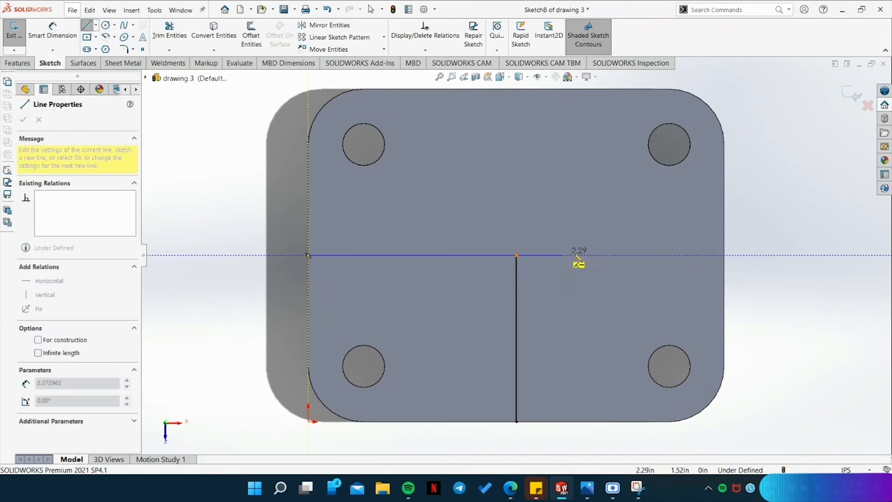
click(725, 255)
key(Escape)
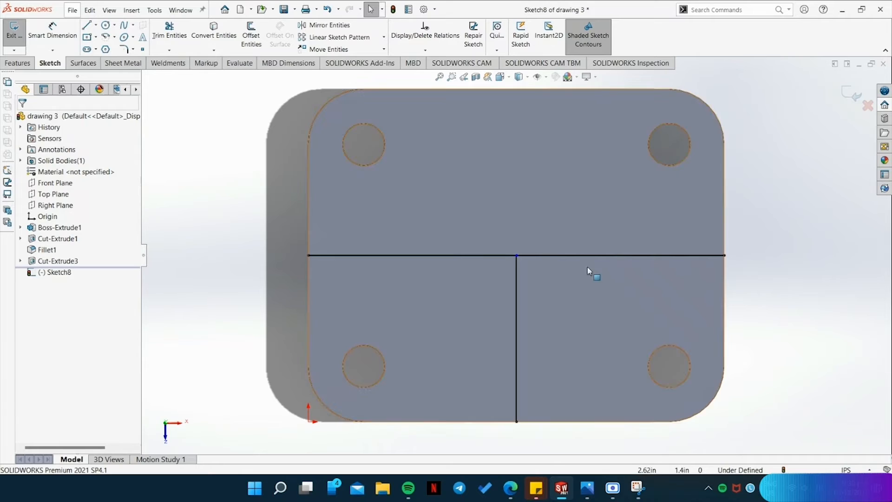
click(516, 255)
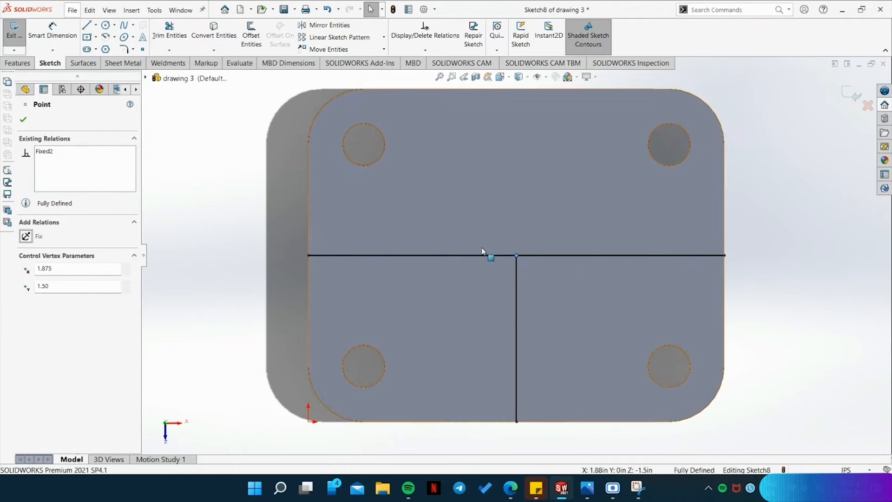
click(519, 320)
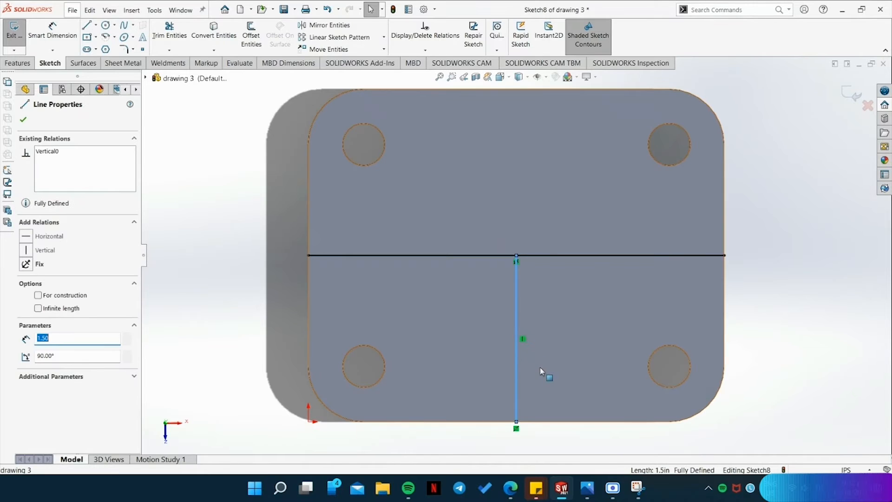
Check the wall layout on the reference drawing and inspect the angle between the two sketched centre lines.
click(593, 490)
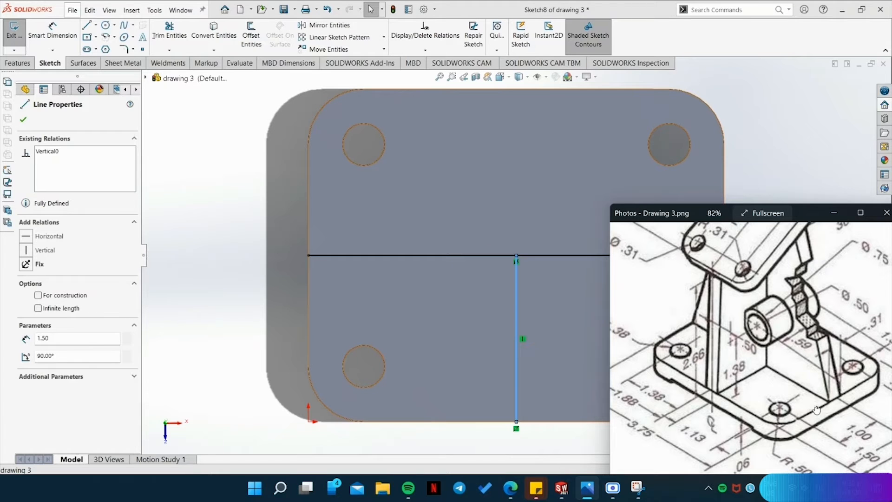
drag(817, 410, 770, 411)
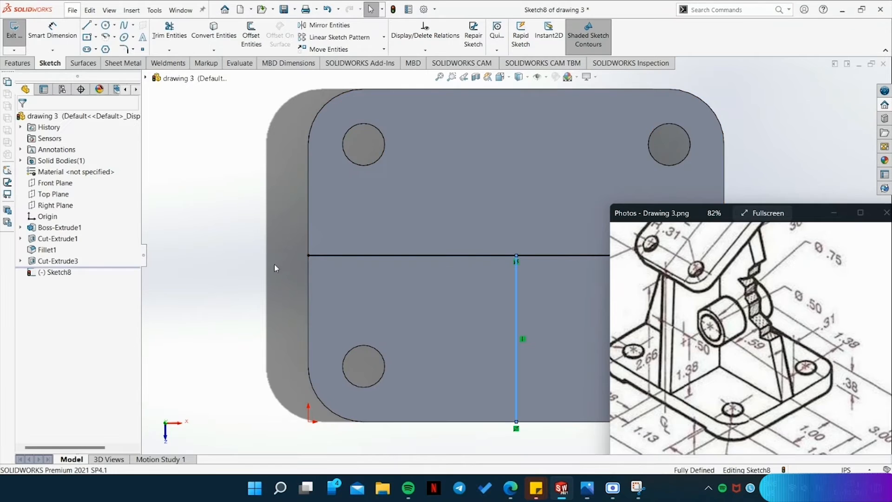
click(557, 298)
click(517, 288)
click(501, 256)
ctrl+click(517, 288)
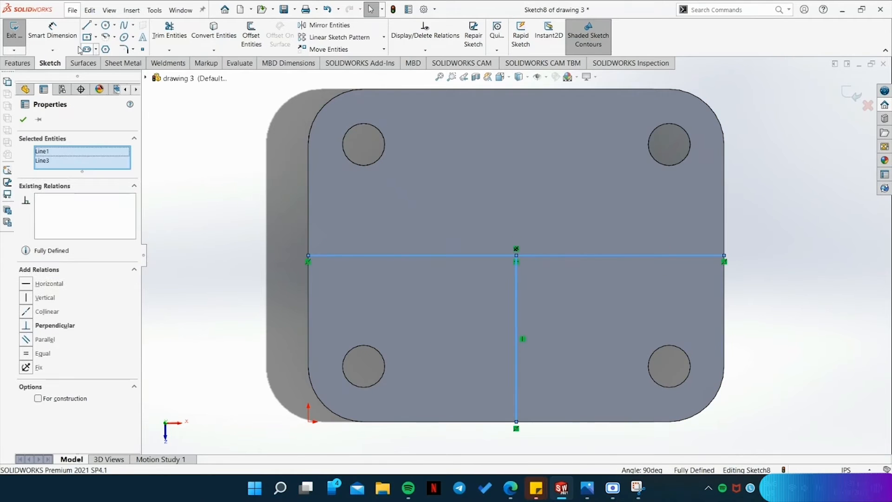
Begin a blind boss extrusion of the T-shaped sketch as a thin feature with Two-Direction thickness.
click(17, 63)
click(19, 35)
middle_drag(756, 394, 775, 402)
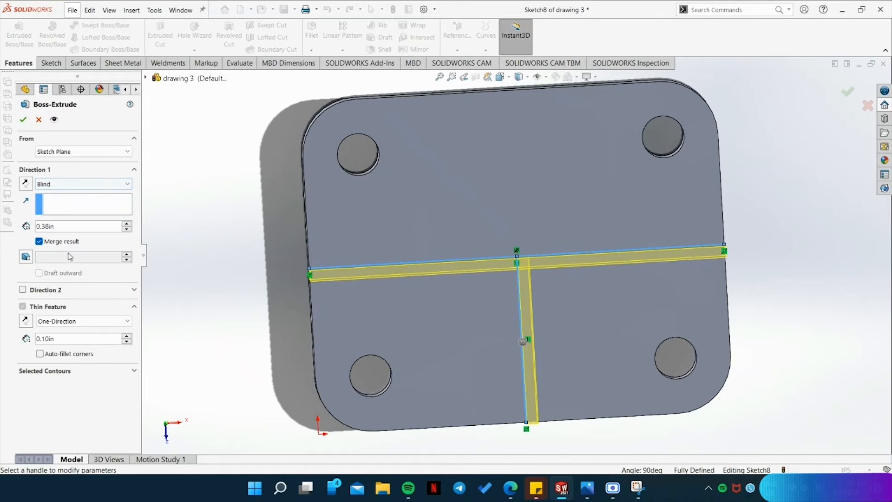
click(55, 321)
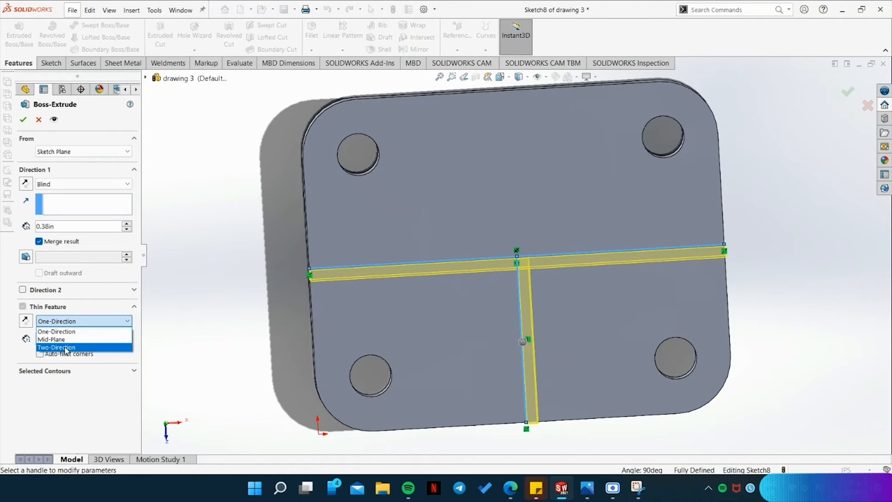
click(66, 351)
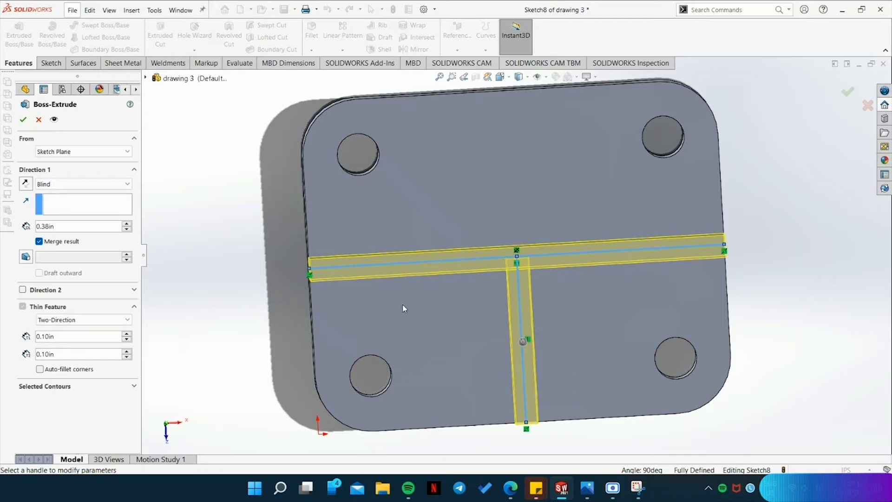
middle_drag(247, 332, 229, 255)
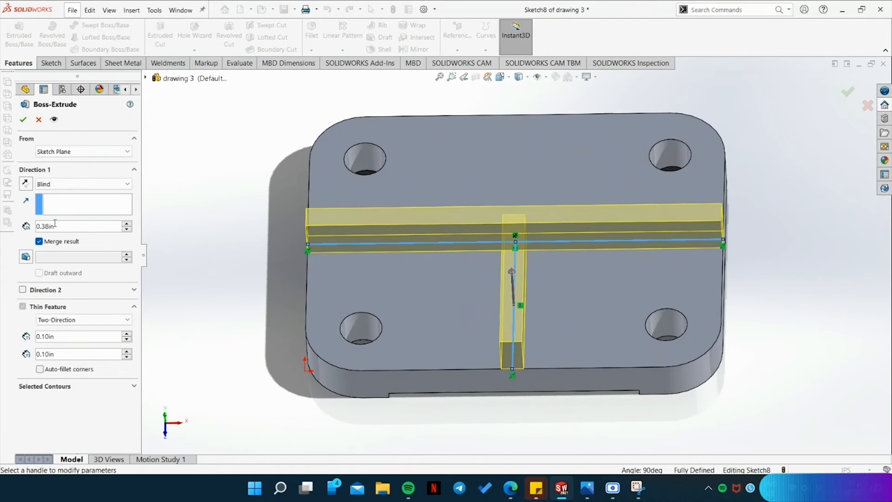
Set the wall extrusion's depth to 2.66 in.
key(BackSpace)
key(BackSpace)
key(BackSpace)
key(BackSpace)
text(2.66)
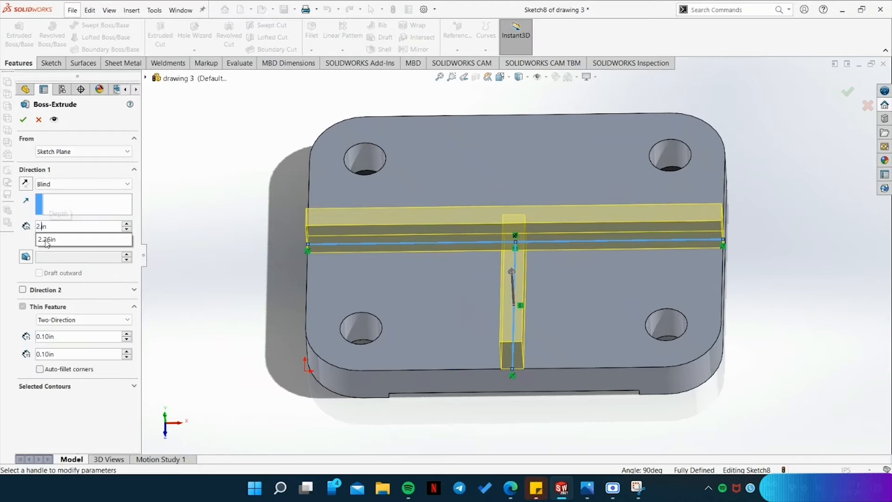
key(Return)
scroll(324, 208, down, 2)
scroll(363, 221, up, 3)
middle_drag(804, 399, 786, 403)
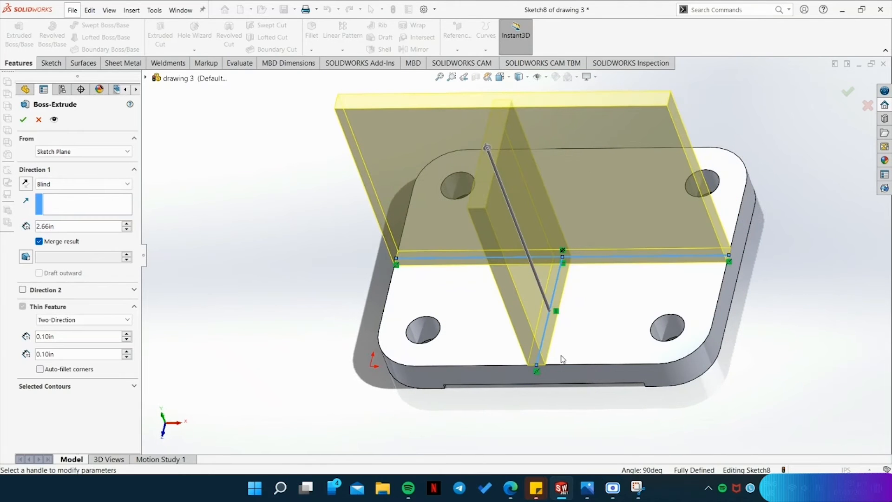
Set the thin-wall thickness to 0.155 in in both directions and complete the extrusion.
click(588, 488)
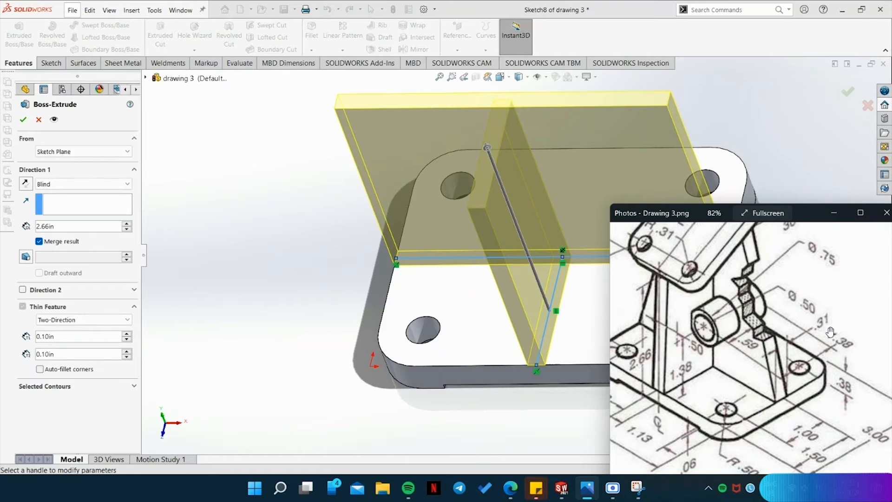
click(65, 335)
mouse_move(60, 359)
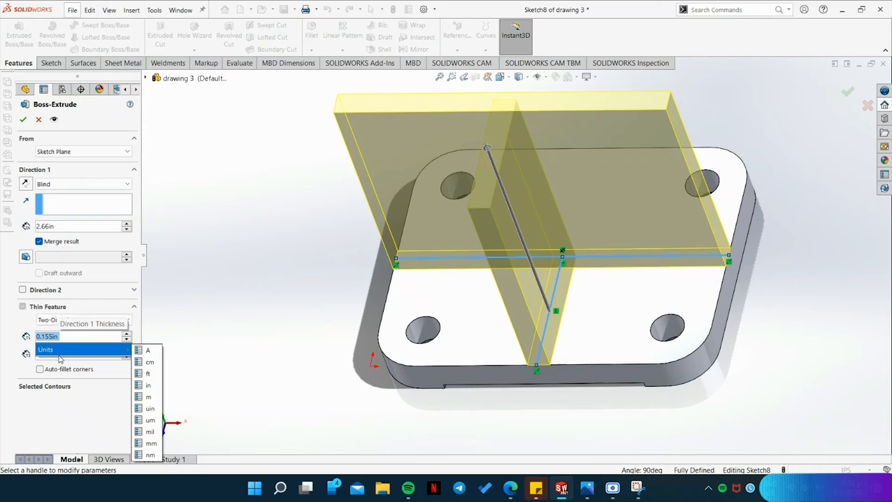
click(71, 339)
key(BackSpace)
text(55)
key(Return)
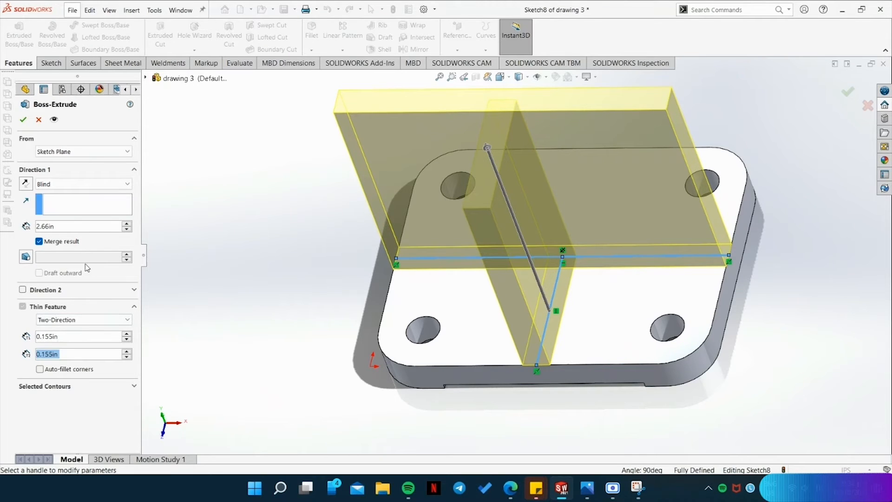
click(22, 119)
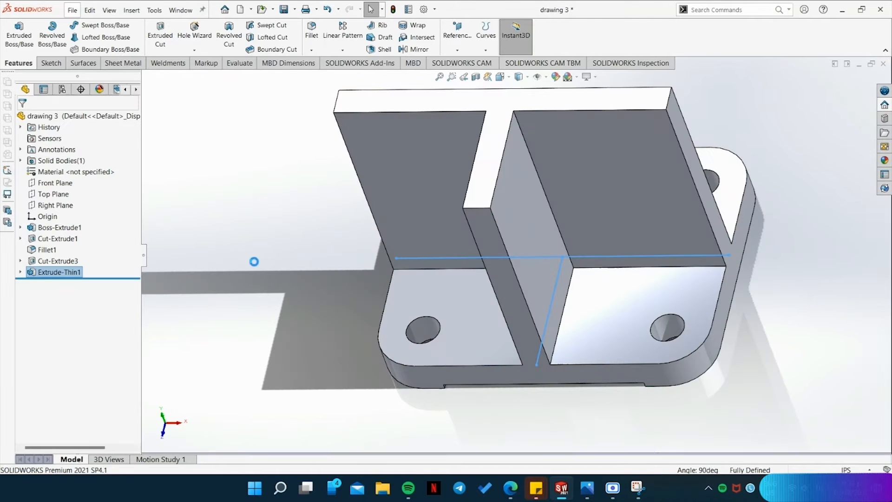
Measure the height of the middle wall's front vertical edge and compare it with the reference drawing.
middle_drag(594, 415, 595, 367)
click(594, 399)
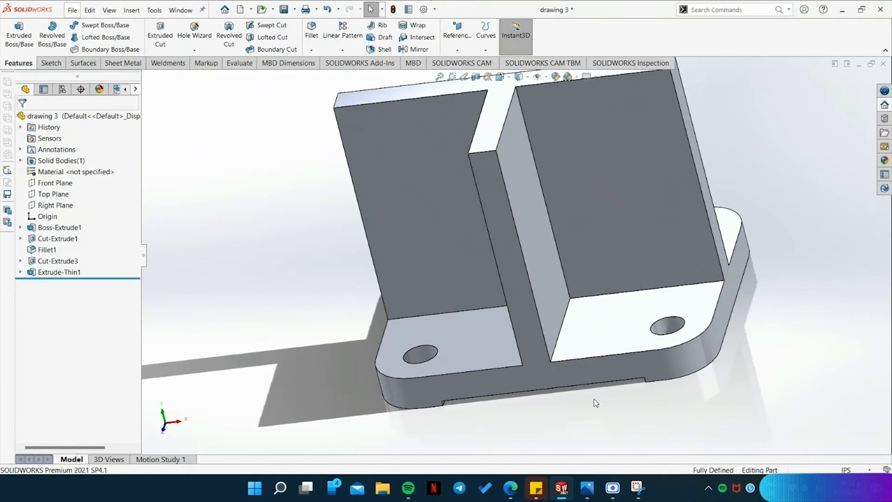
click(239, 62)
click(99, 35)
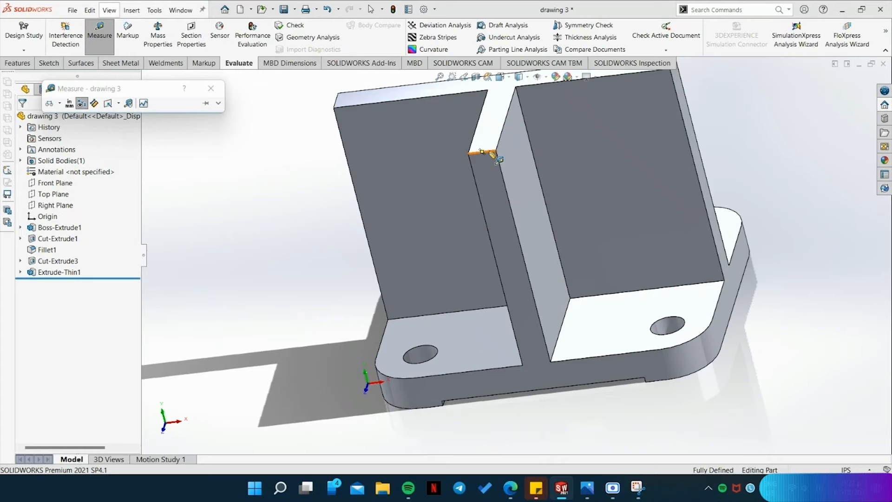
click(552, 363)
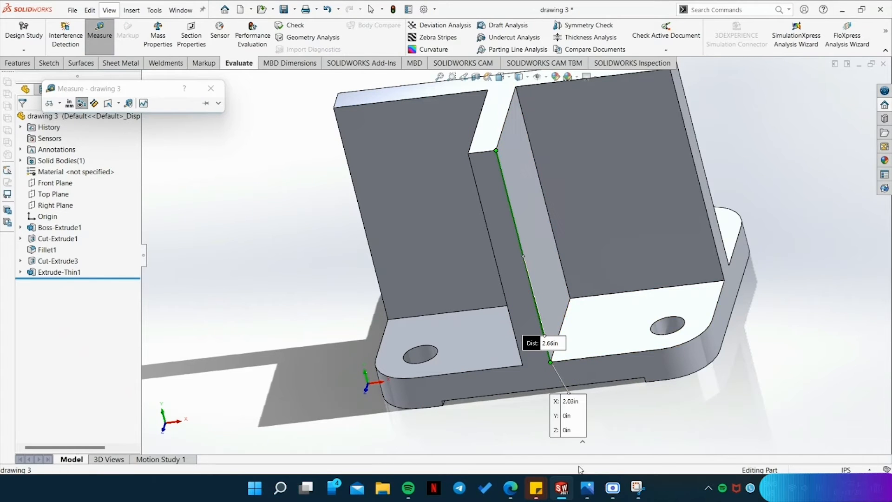
key(alt+Tab)
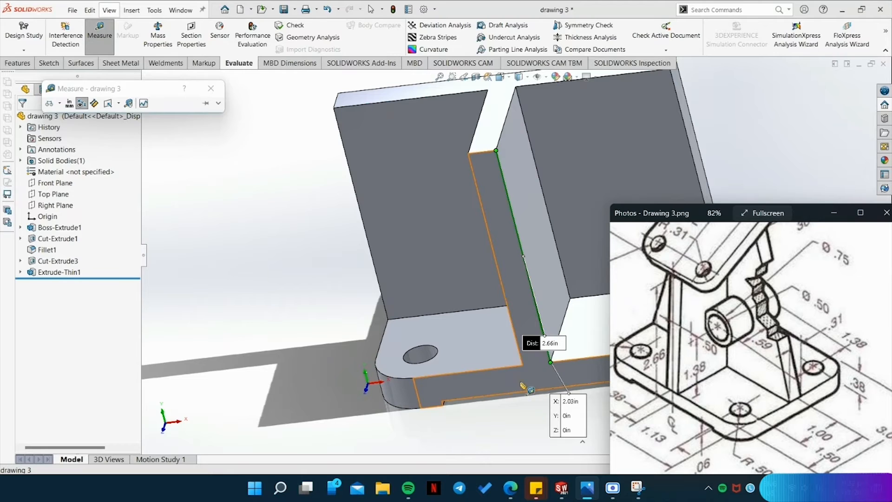
Measure the middle wall's thickness between its two lower front corners and compare it with the reference drawing.
click(523, 365)
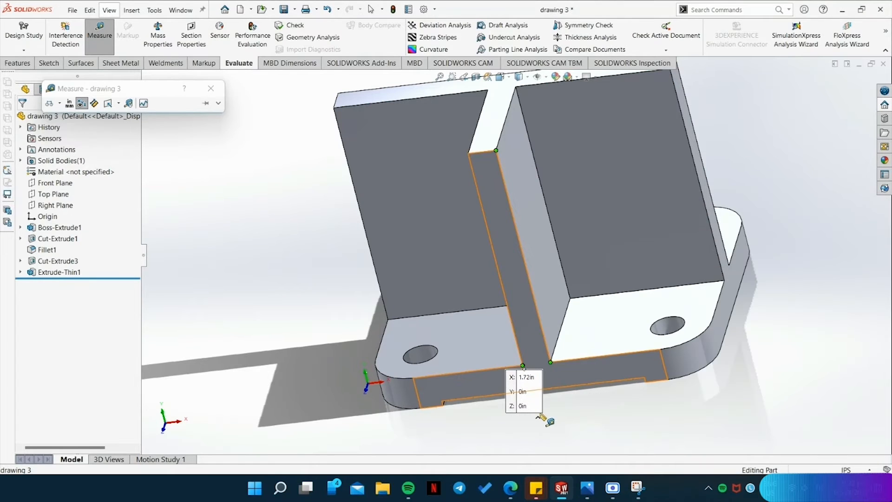
key(Escape)
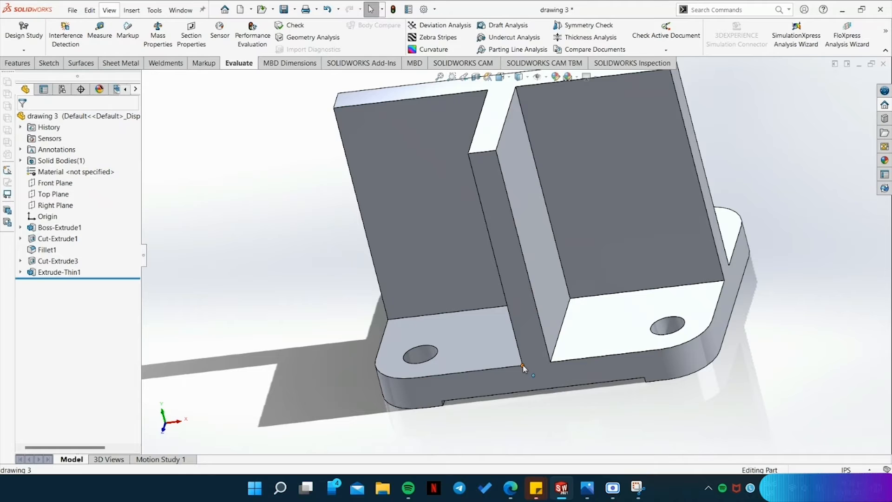
key(Return)
click(523, 365)
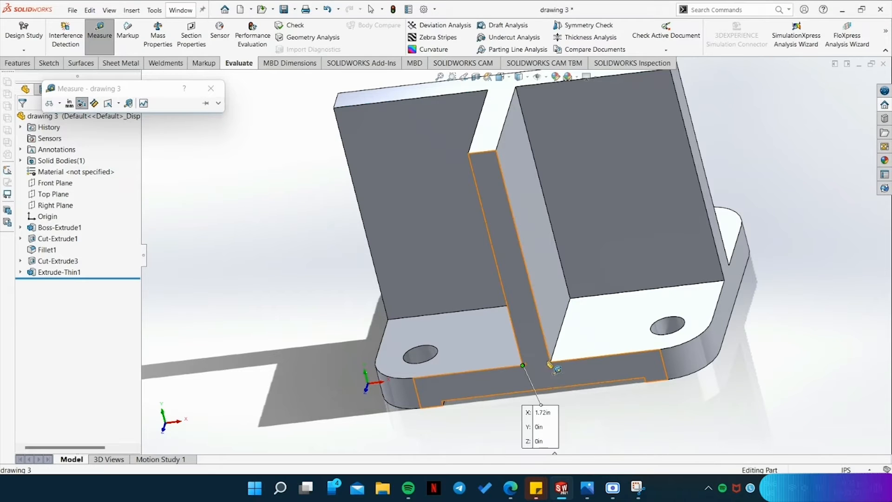
click(550, 362)
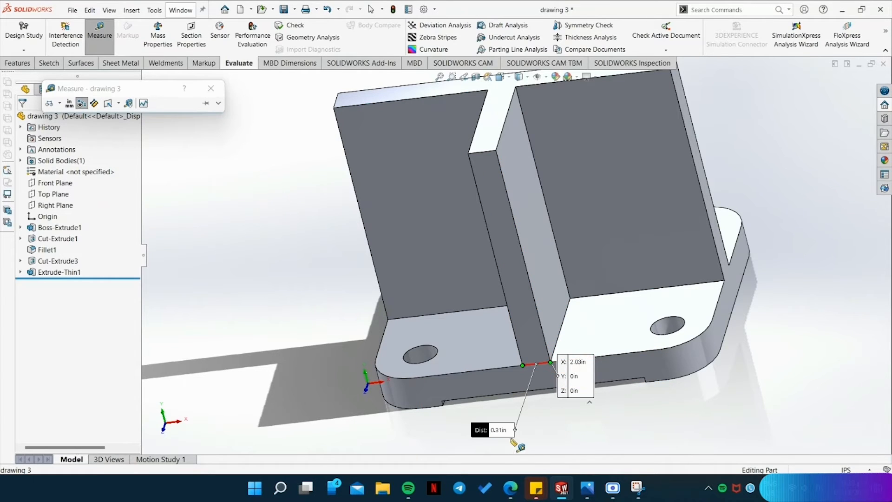
click(587, 488)
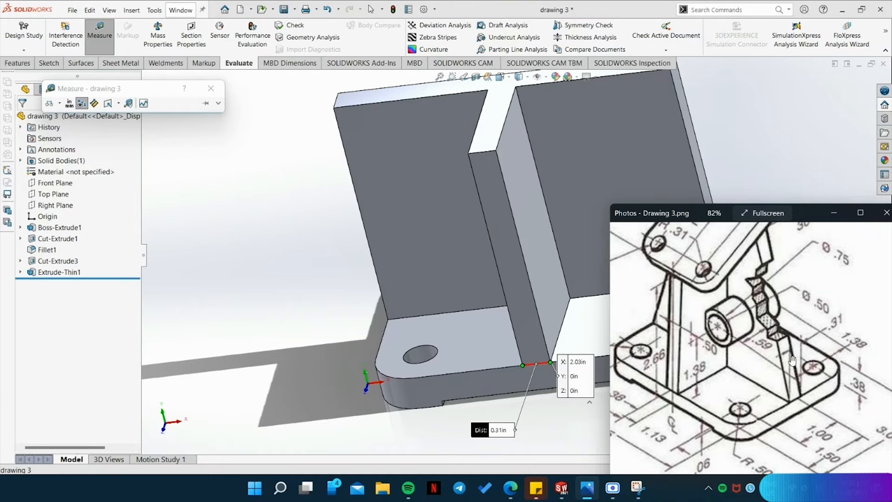
click(211, 89)
Examine the angled top plate on the reference drawing and inspect the upright walls in the top and front views.
click(49, 63)
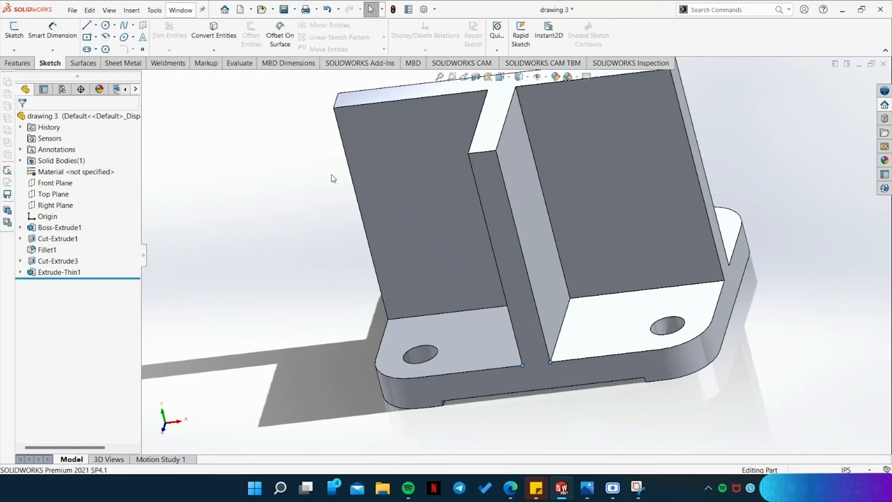
key(space)
click(409, 227)
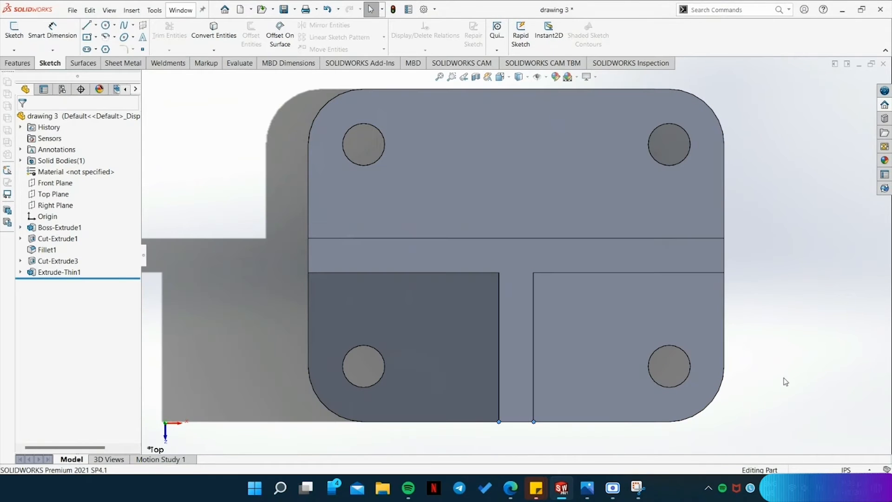
click(587, 487)
drag(714, 338, 744, 406)
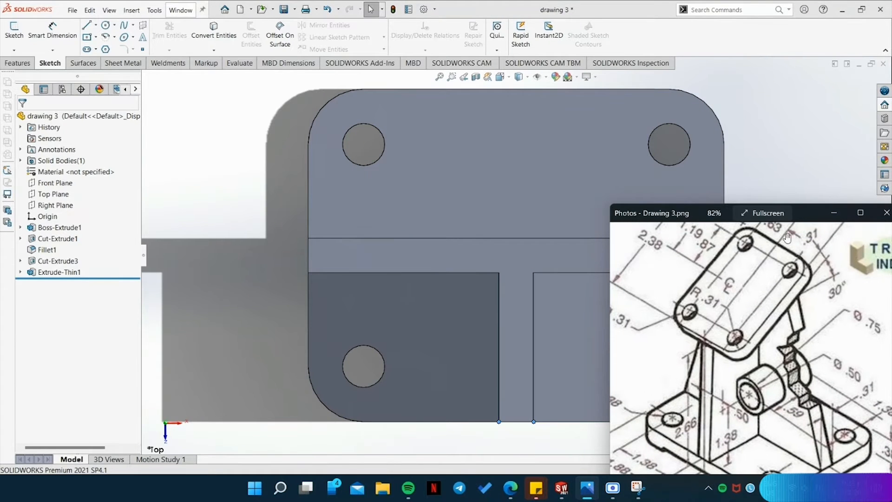
scroll(745, 314, down, 3)
click(834, 213)
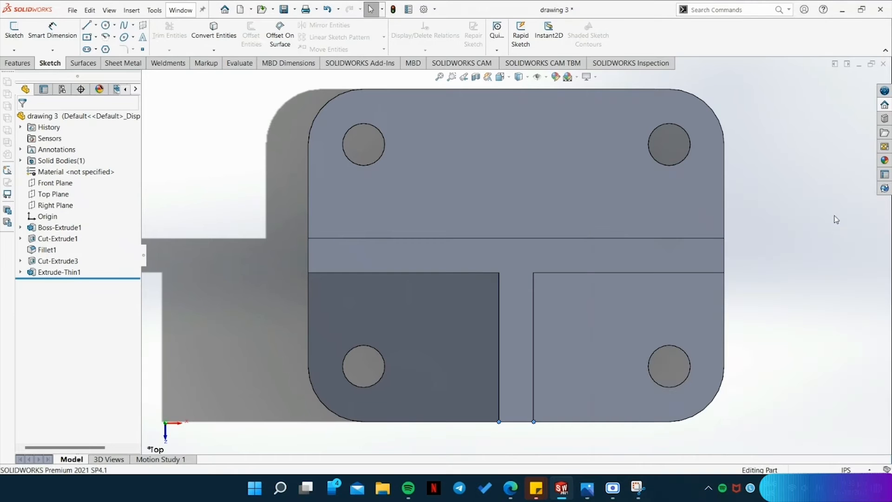
key(space)
click(25, 55)
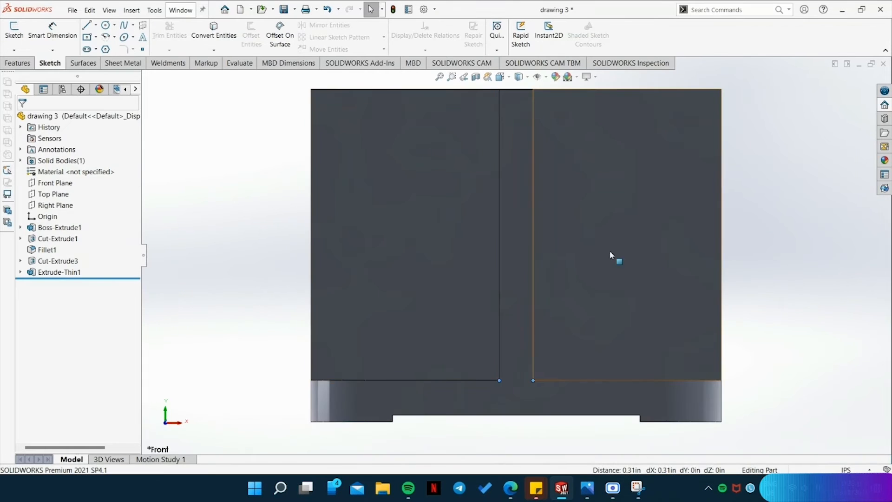
middle_drag(729, 259, 692, 330)
scroll(615, 349, down, 2)
scroll(620, 347, up, 4)
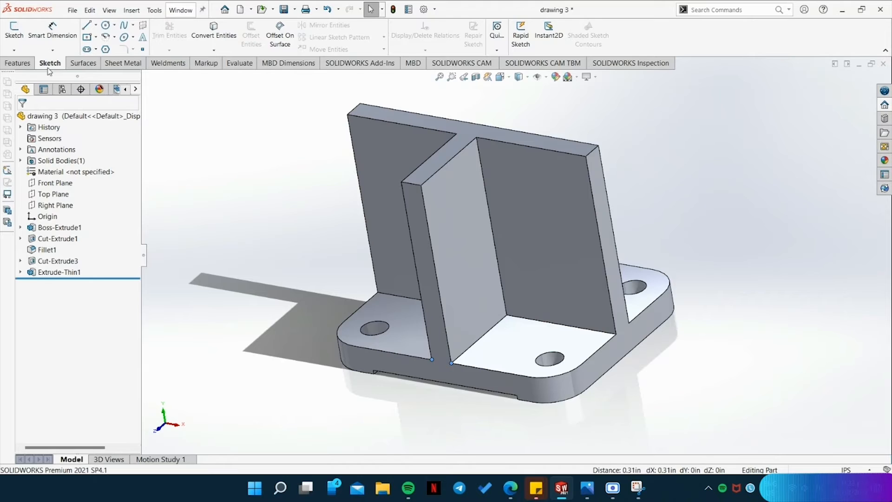
Start a reference plane with the recessed face on the base plate's underside as the first reference.
click(26, 62)
key(ctrl+7)
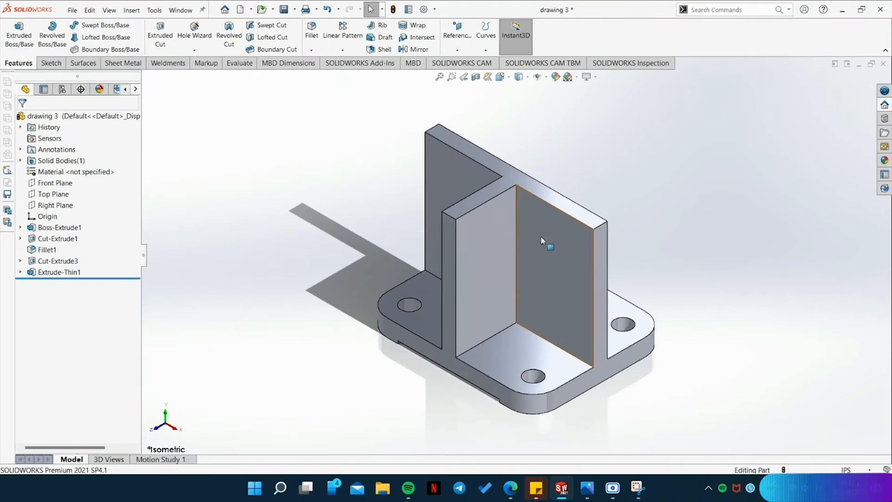
click(463, 37)
click(466, 61)
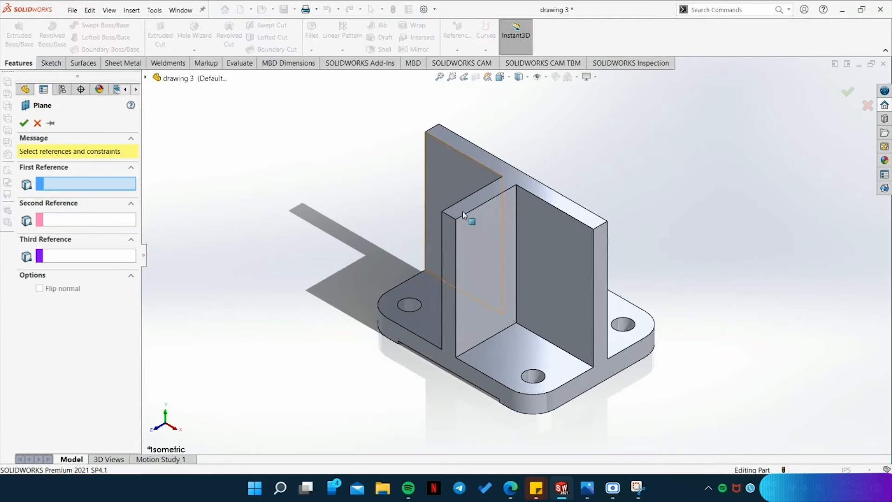
middle_drag(435, 424, 479, 314)
click(487, 320)
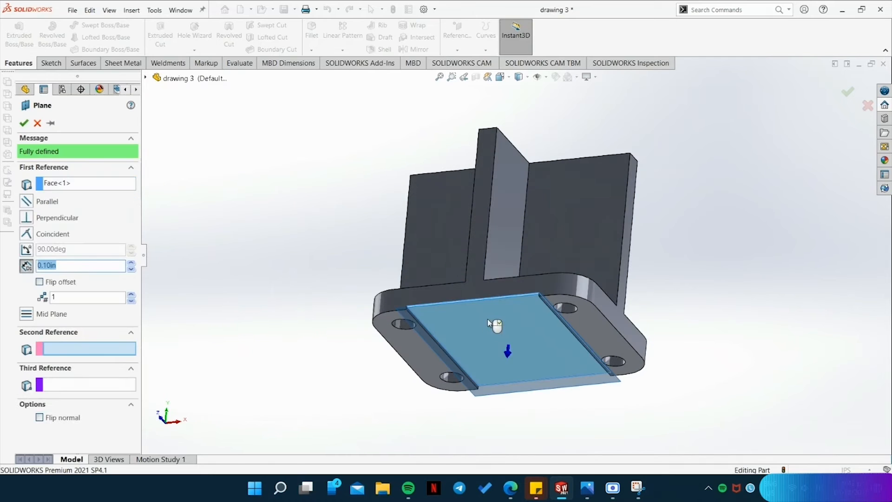
Add the front top edge of the middle wall as the reference plane's second reference.
middle_drag(677, 234, 665, 339)
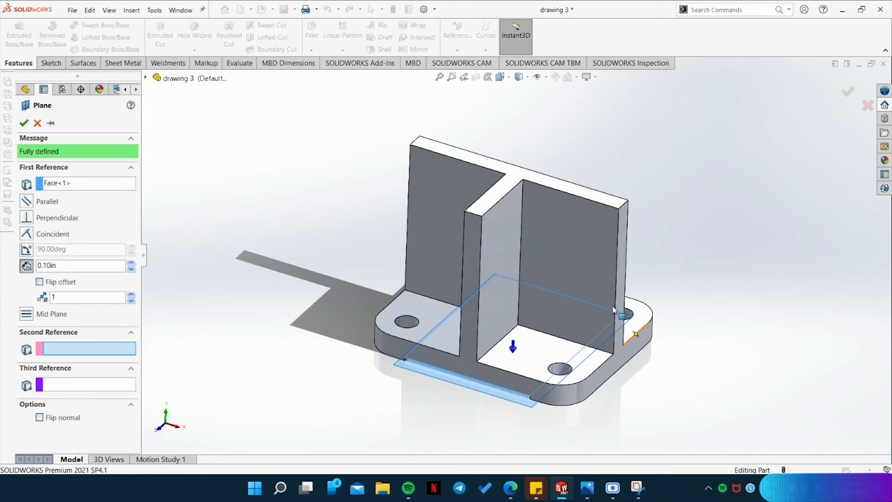
scroll(478, 213, down, 3)
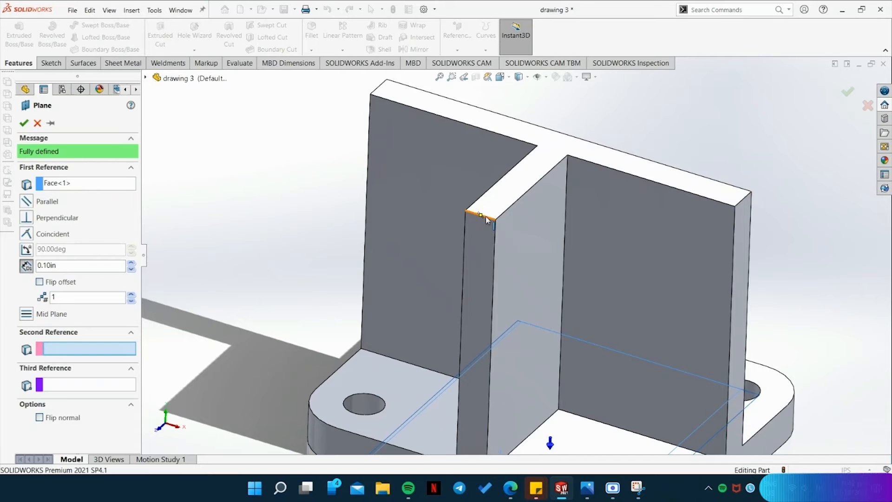
click(485, 217)
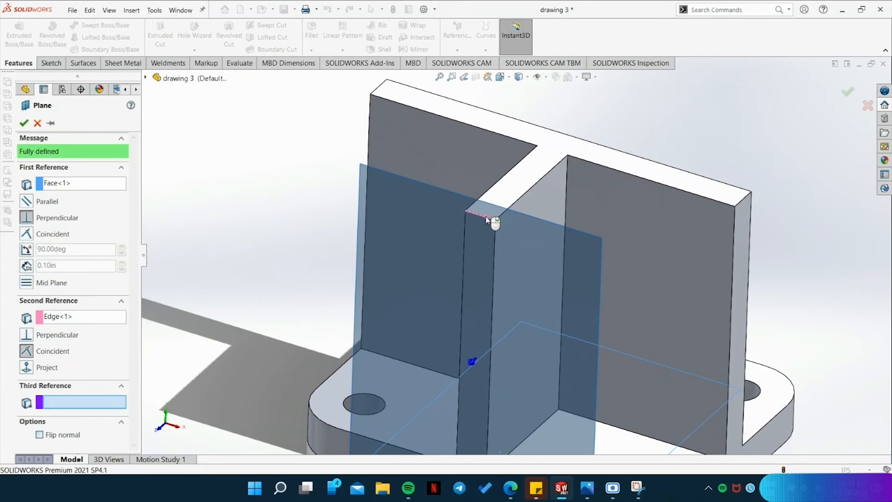
Check the tilt angle on the reference drawing and set the plane's angle to the underside face to 30 degrees.
click(26, 250)
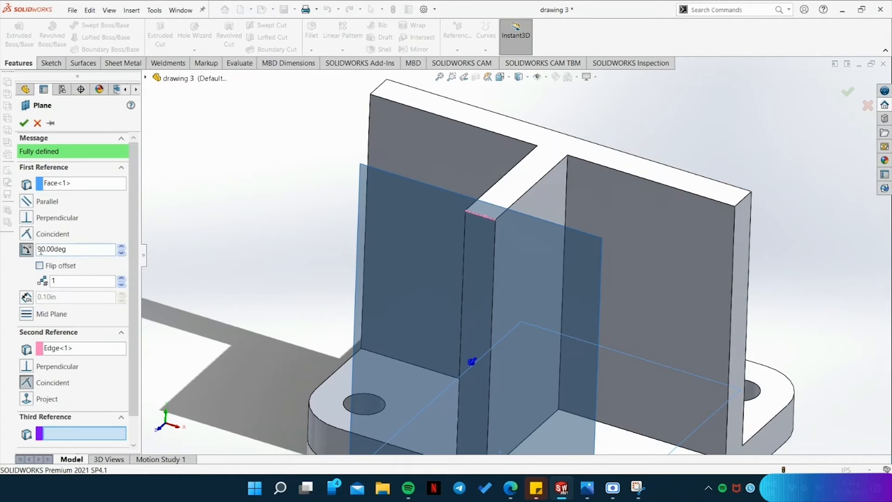
click(587, 488)
scroll(778, 288, up, 1)
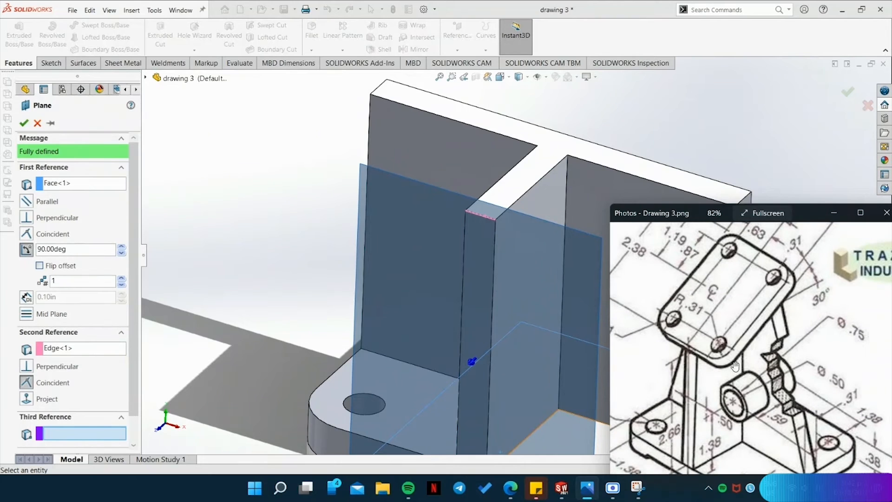
click(41, 250)
key(BackSpace)
text(30)
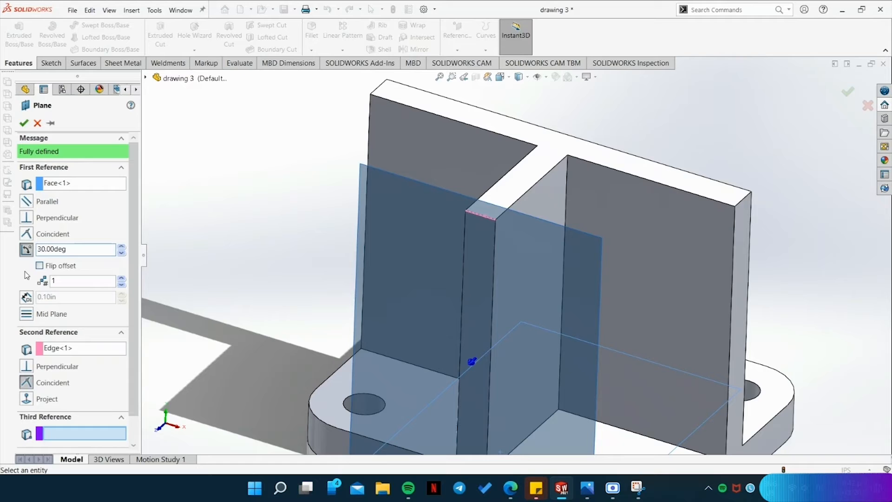
click(27, 275)
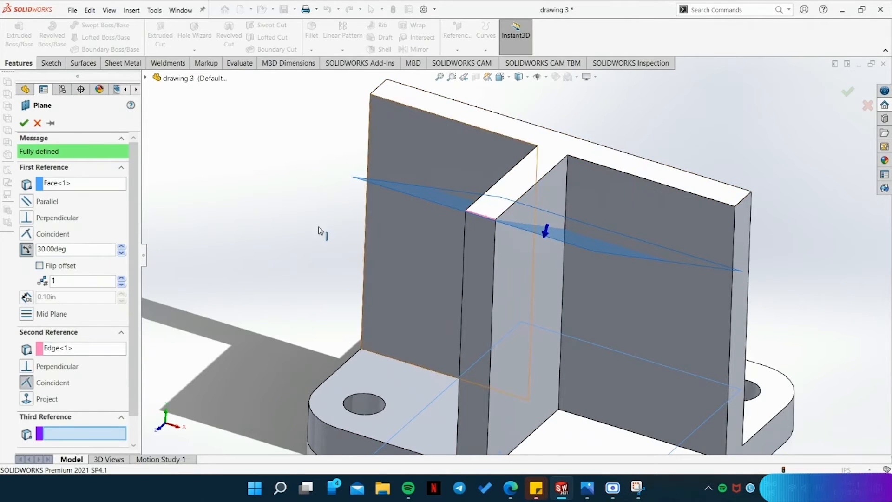
Flip the plane's offset so it slopes upward over the walls, and finish the angled plane.
click(40, 266)
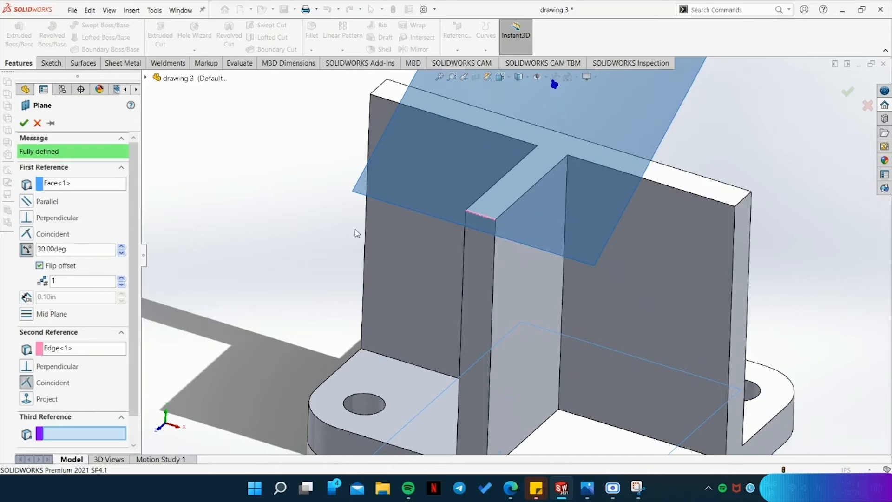
scroll(362, 242, up, 5)
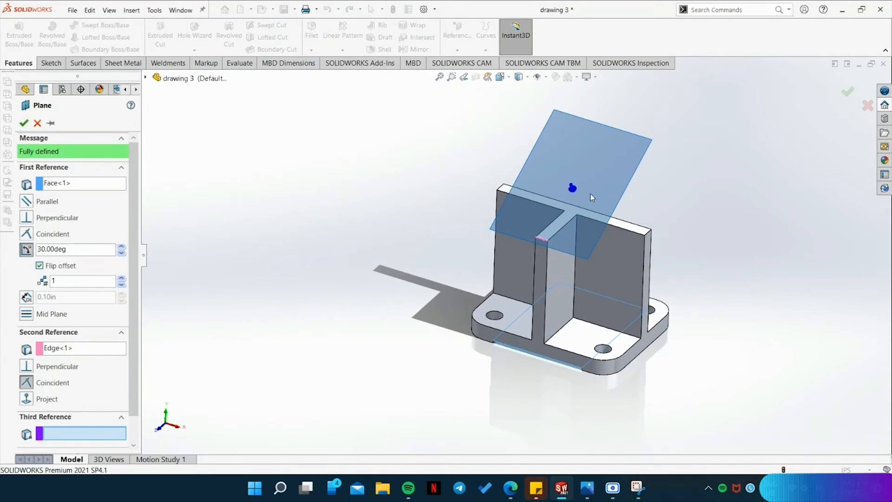
click(25, 124)
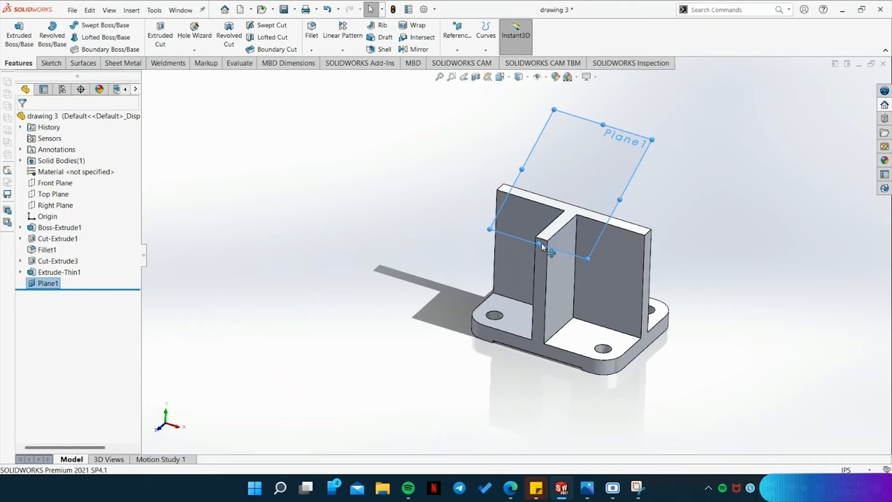
Consult the tilted plate's dimensions on the reference drawing and start a sketch on the angled plane with the Midpoint Line tool.
mouse_move(735, 358)
middle_down()
mouse_move(695, 334)
mouse_move(683, 344)
mouse_move(698, 341)
mouse_move(681, 332)
mouse_move(736, 363)
middle_up()
click(597, 496)
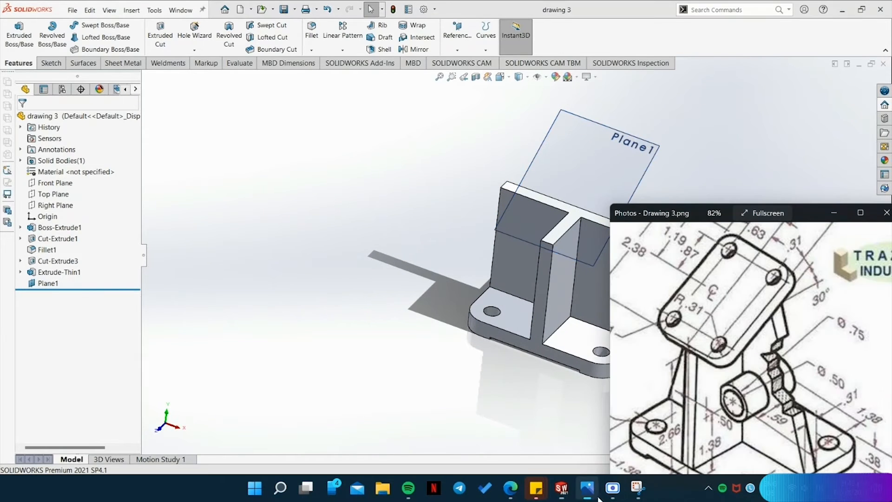
drag(698, 330, 748, 395)
scroll(745, 391, down, 1)
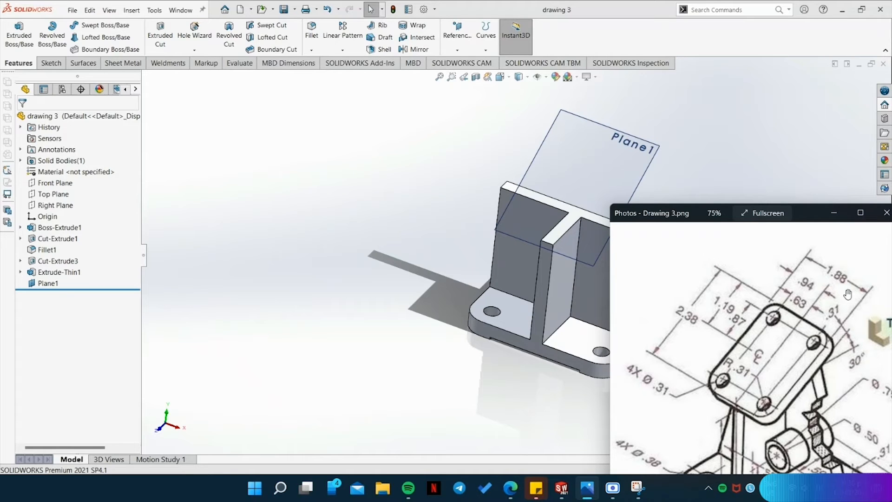
click(51, 63)
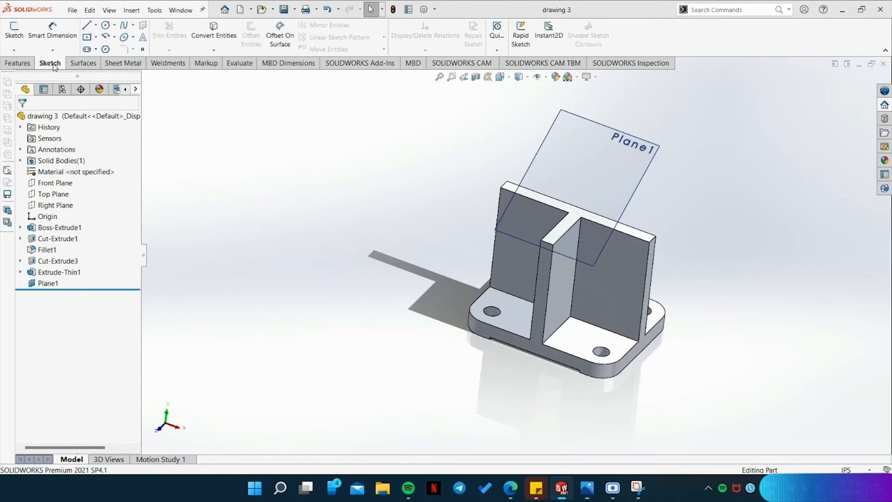
click(96, 25)
click(107, 34)
scroll(529, 246, down, 3)
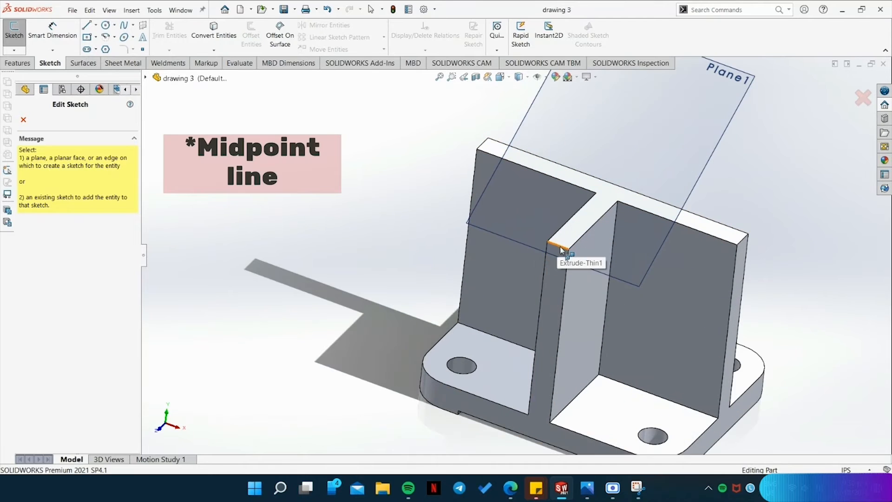
click(532, 246)
Draw a 1.88 in horizontal line centred on the midpoint of the middle wall's front top edge.
middle_drag(363, 227, 545, 362)
middle_drag(767, 290, 777, 281)
scroll(492, 269, down, 3)
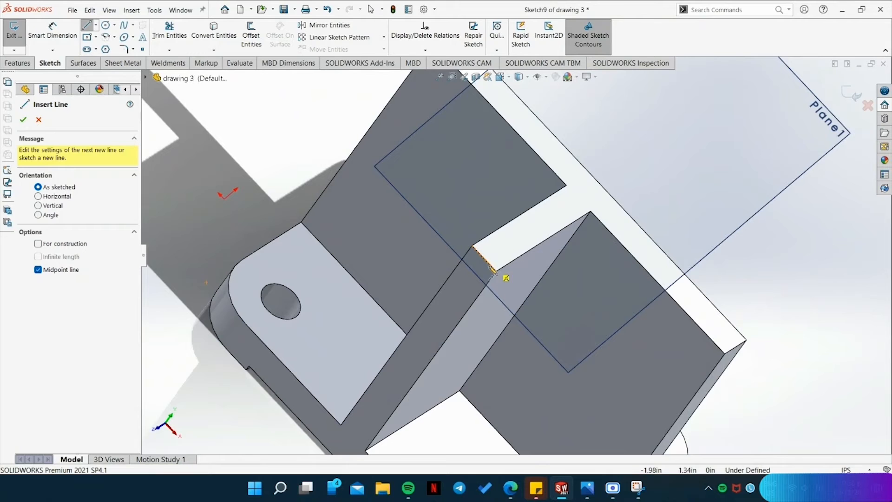
click(483, 258)
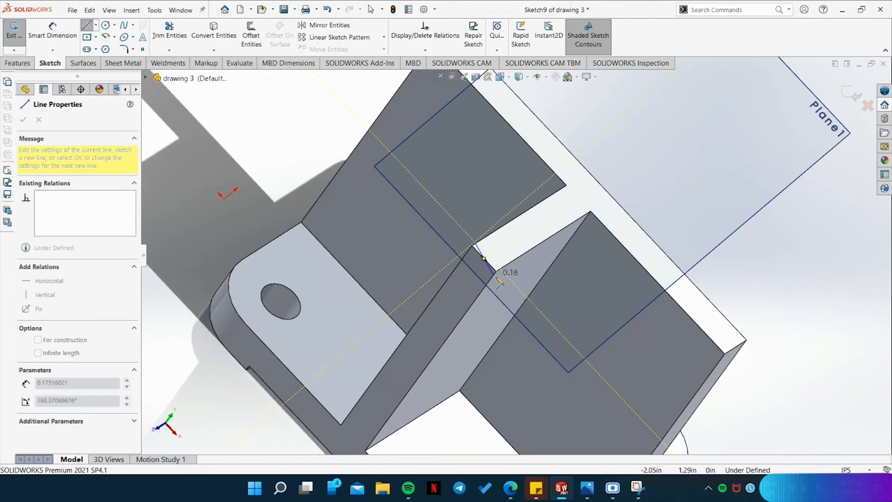
click(557, 338)
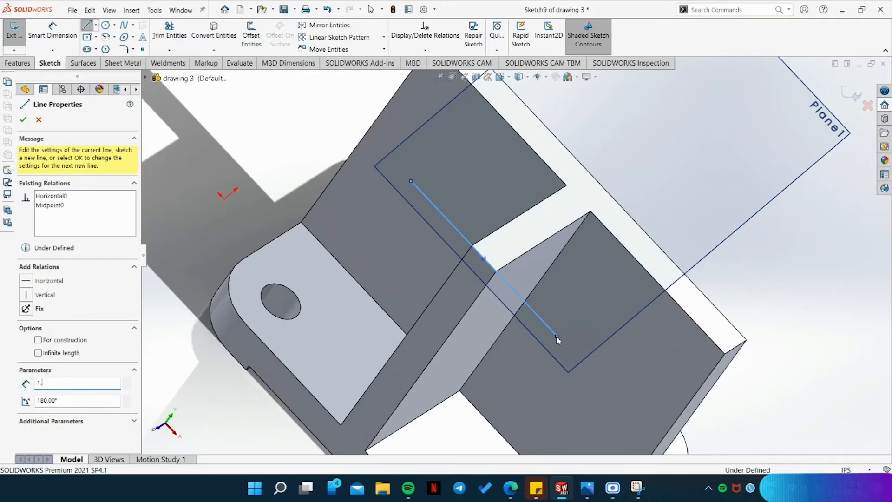
key(Return)
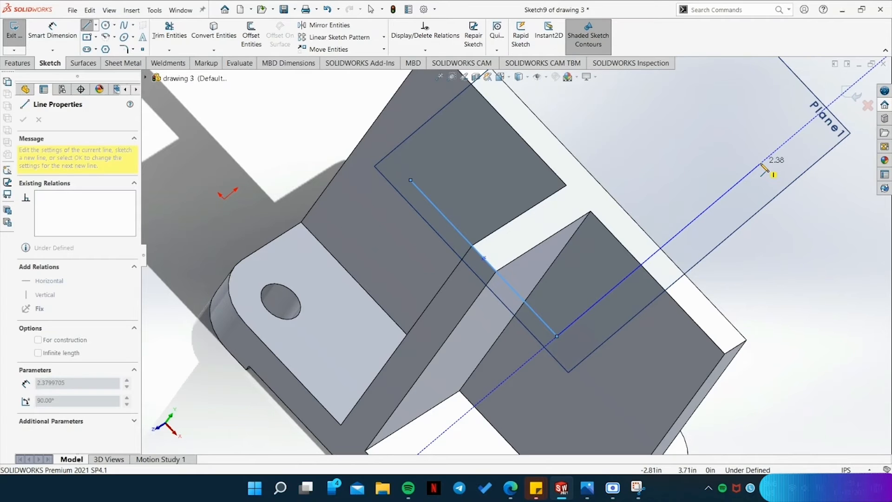
Complete the plate's rectangle with a 2.38 in perpendicular side, a parallel far side and a closing line back to the start.
click(761, 165)
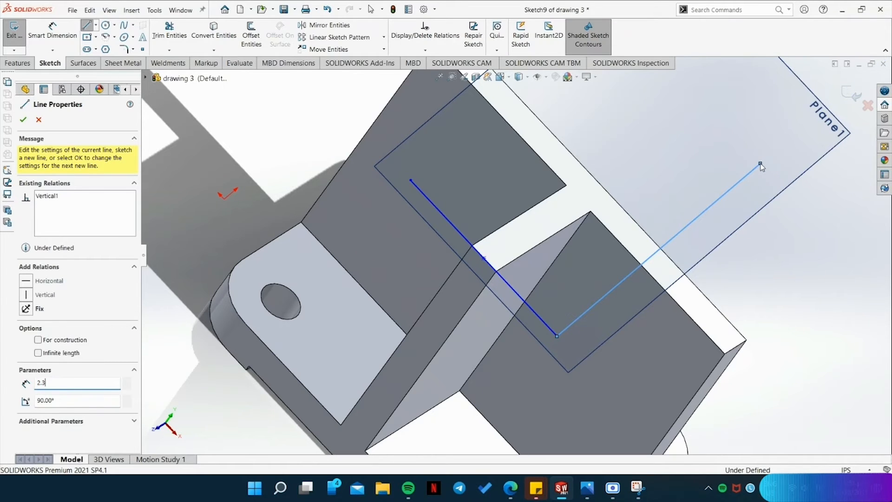
scroll(721, 121, down, 2)
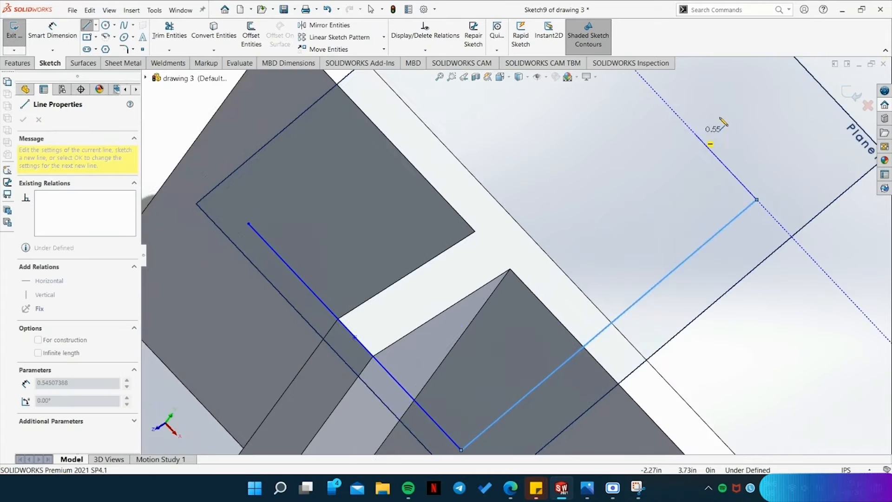
scroll(688, 127, up, 3)
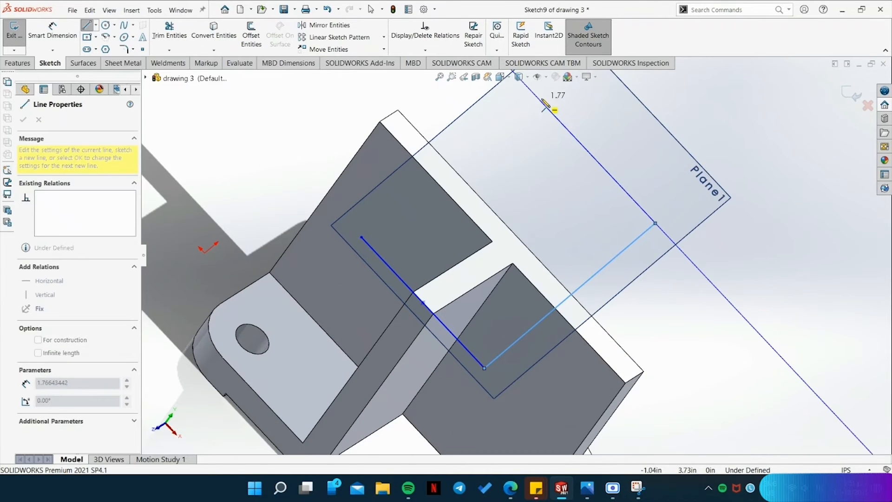
click(533, 93)
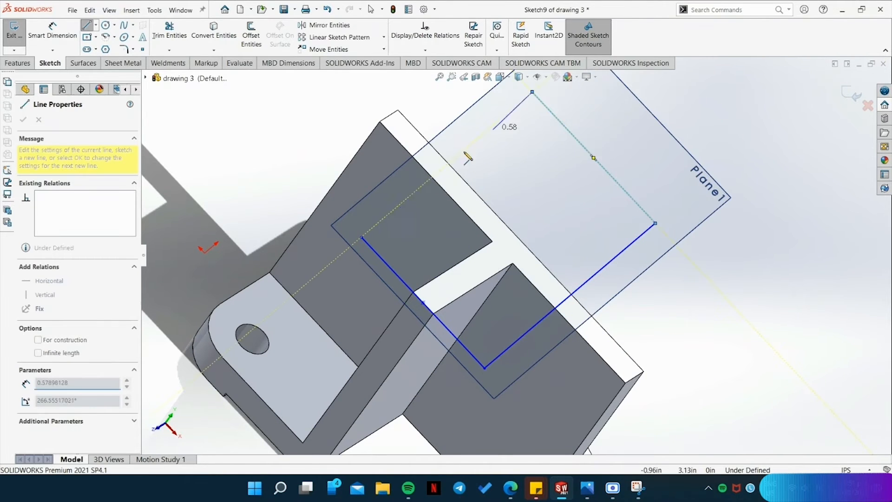
click(361, 238)
key(Escape)
Apply parallel and equal relations to each pair of opposite sides of the rectangle.
click(420, 188)
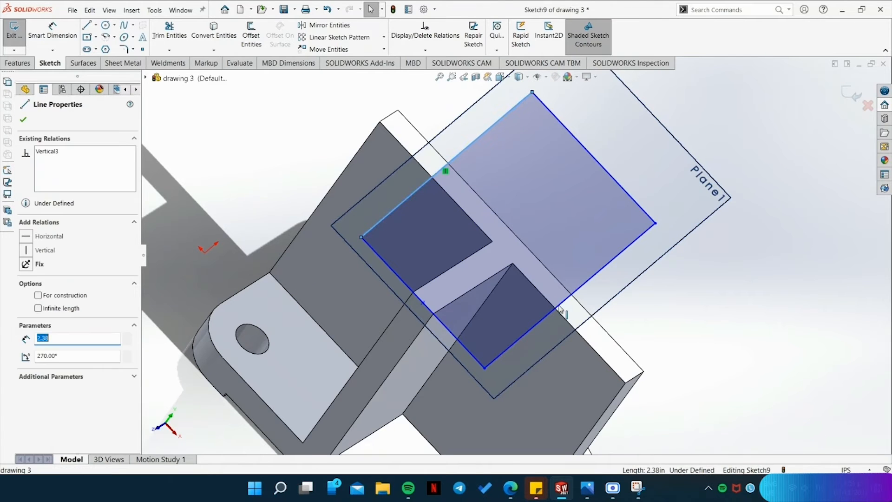
ctrl+click(548, 314)
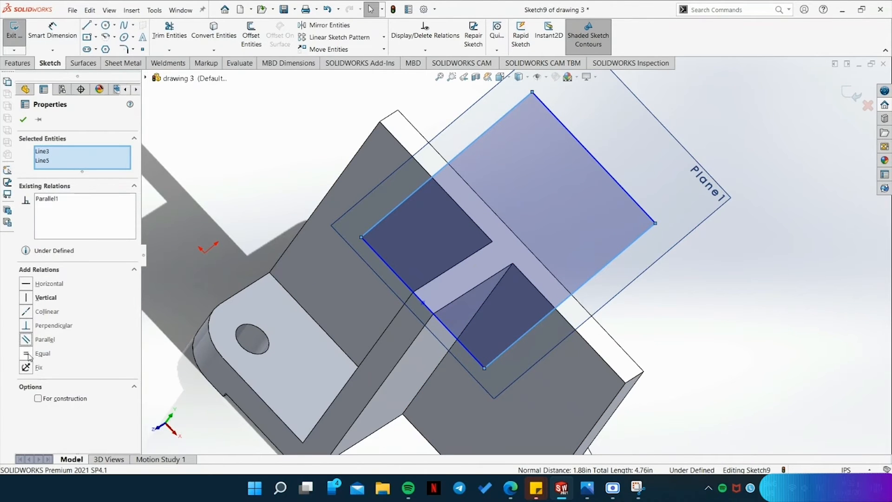
click(424, 299)
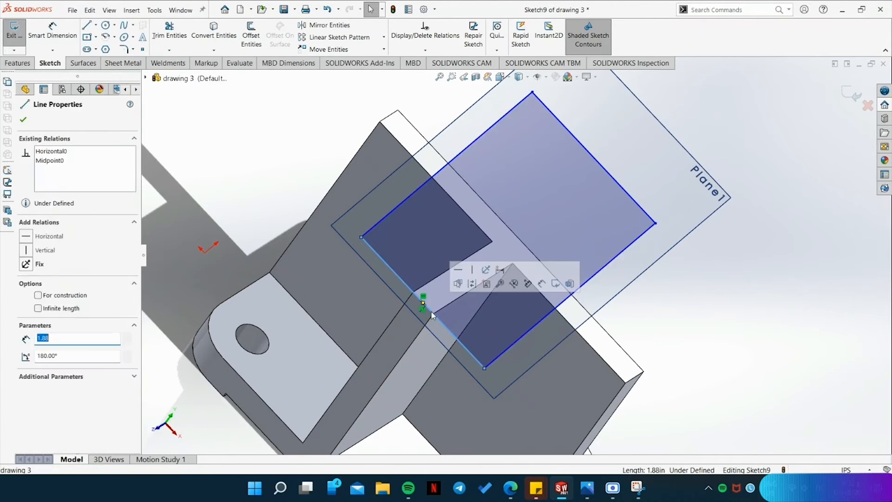
ctrl+click(627, 192)
Dimension the rectangle's far short side as 1.88 in and one long side as 2.38 in.
click(52, 33)
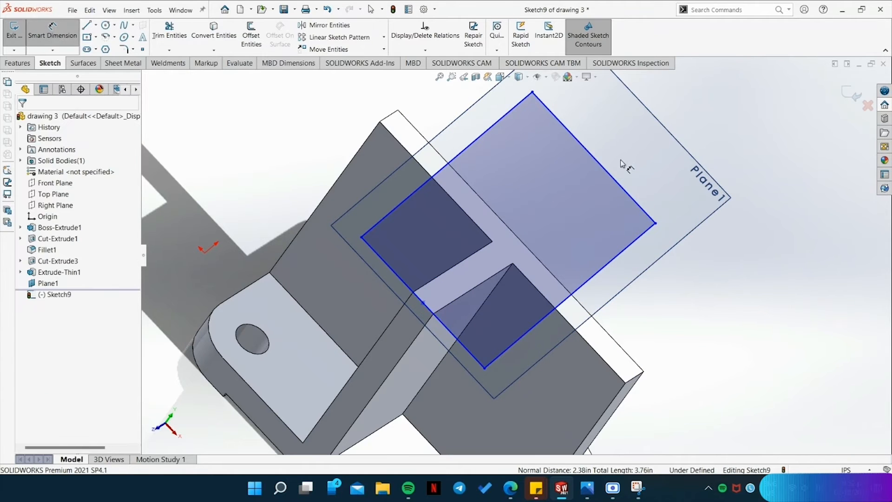
click(611, 175)
click(634, 137)
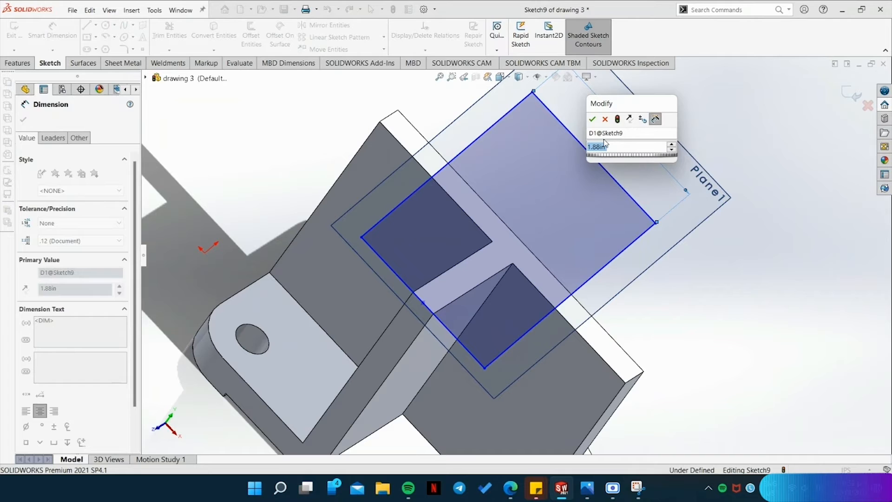
click(594, 118)
click(600, 274)
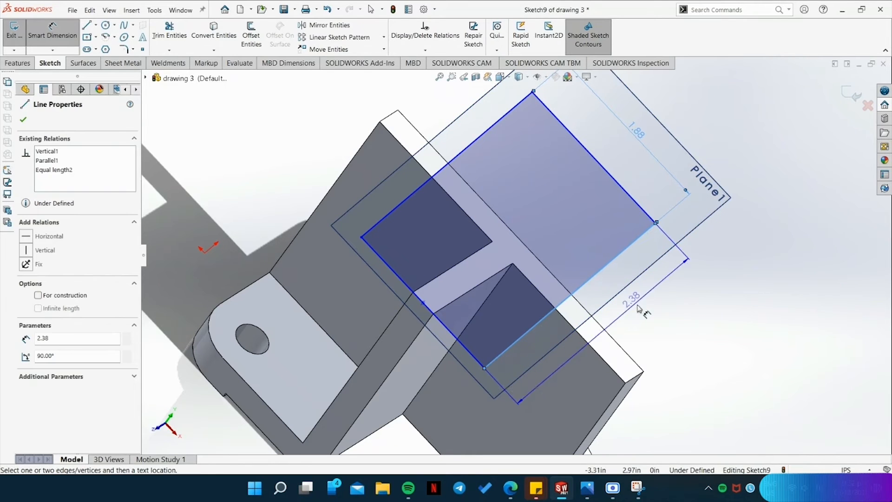
click(630, 338)
click(592, 318)
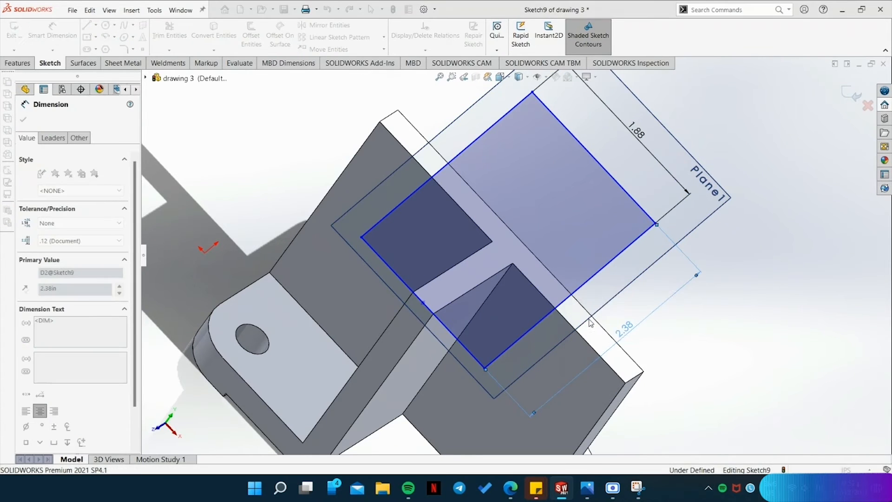
Try to dimension the rectangle's near short side, and add a driven dimension to the other long side.
click(409, 288)
click(378, 331)
click(506, 241)
click(386, 179)
click(355, 119)
click(509, 239)
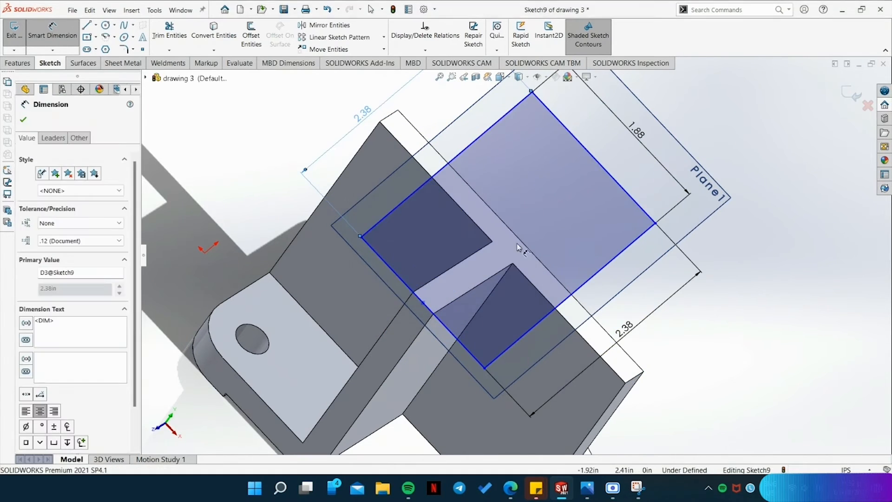
scroll(799, 329, up, 2)
key(Escape)
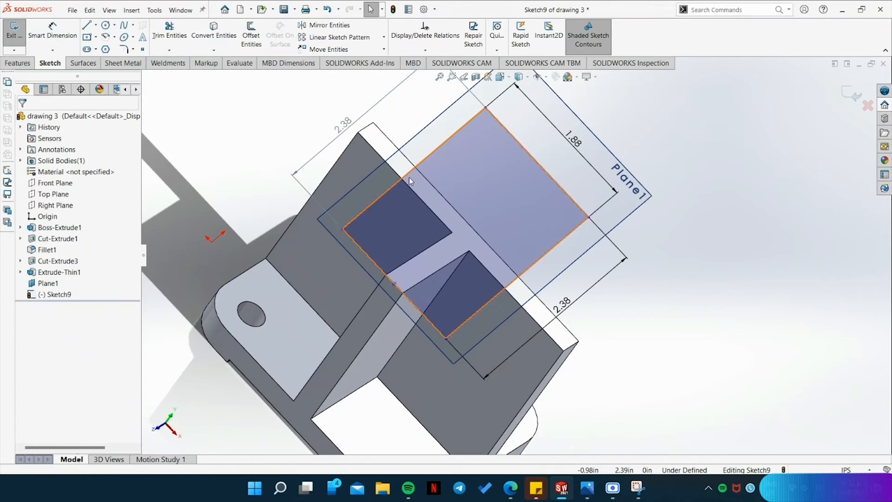
Select all four sides of the rectangle and apply a Fix relation to them.
click(405, 176)
ctrl+click(546, 172)
ctrl+click(524, 271)
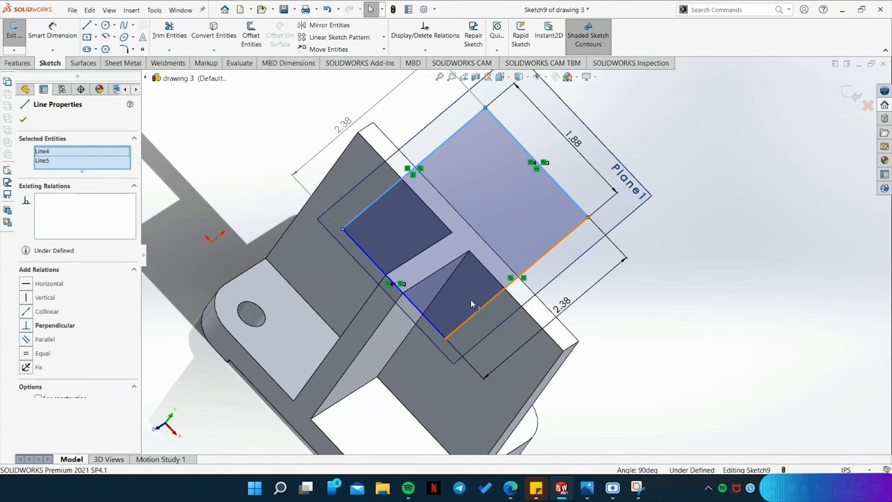
ctrl+click(432, 329)
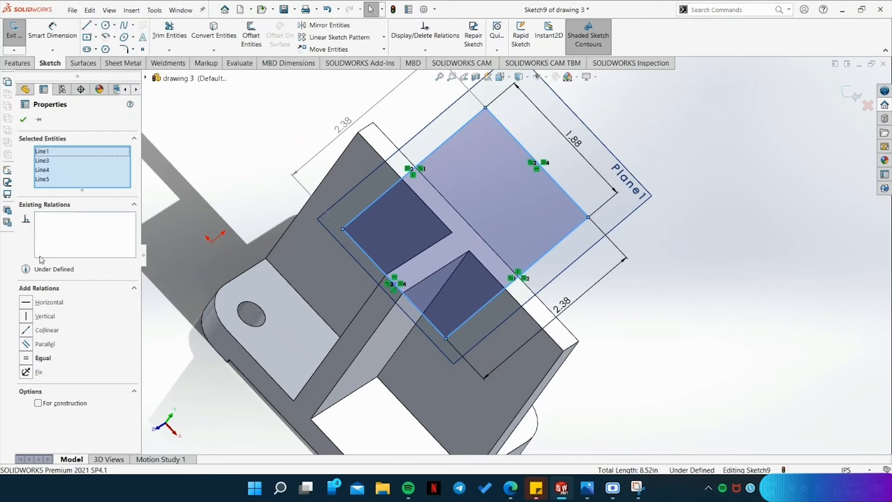
click(26, 372)
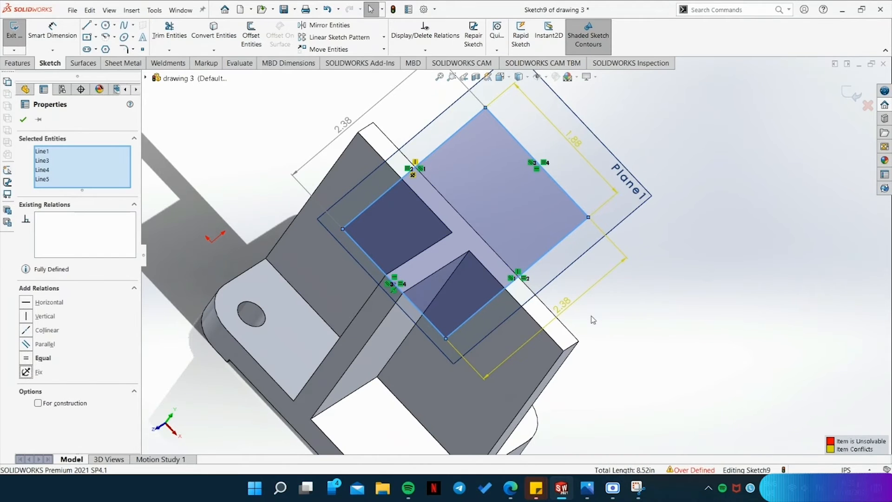
Delete the conflicting 2.38 and 1.88 driving dimensions and select the rectangle's far short side.
key(Delete)
click(609, 183)
click(610, 182)
key(Delete)
click(558, 184)
click(42, 343)
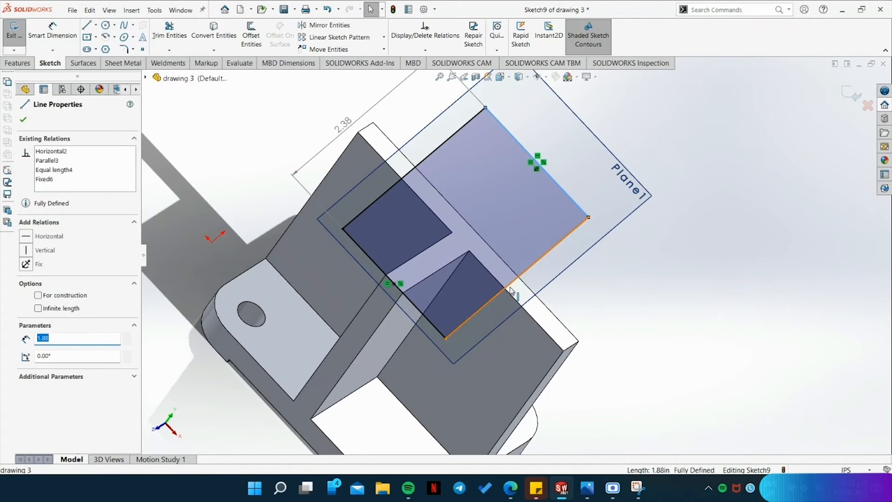
Clear the rectangle's line selection and check the tilted plate's thickness in the reference drawing.
click(511, 288)
click(694, 337)
scroll(650, 299, up, 2)
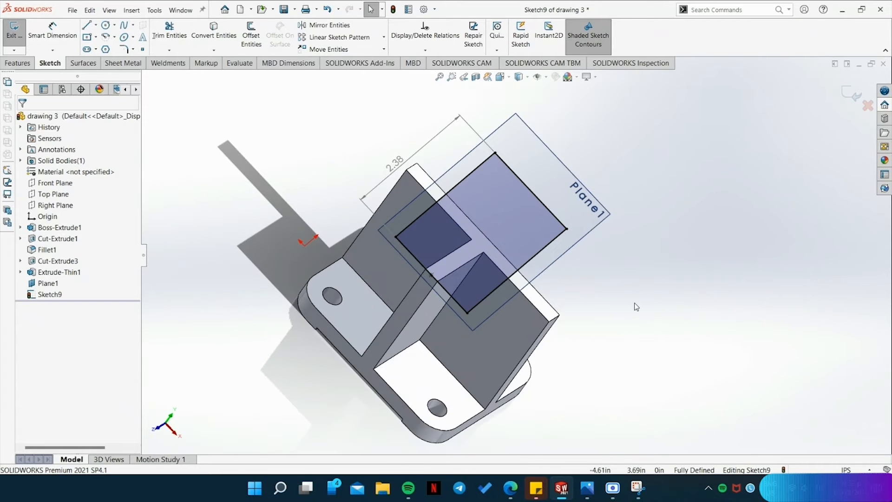
click(604, 409)
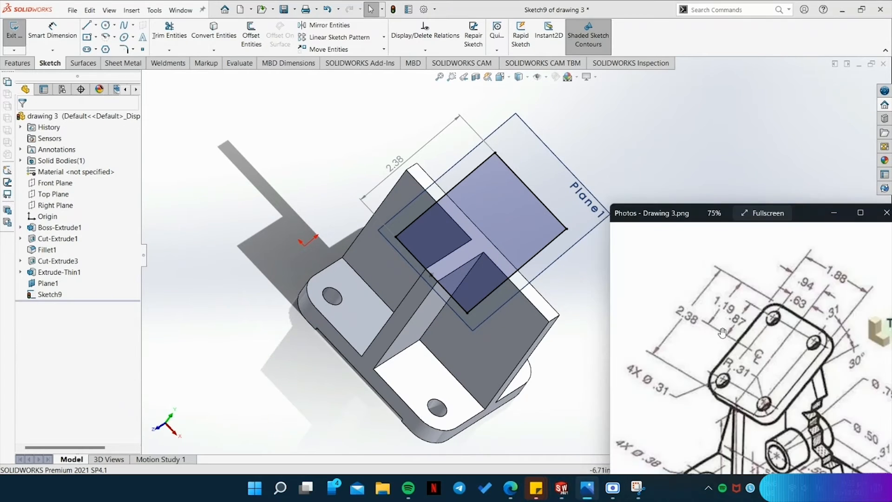
scroll(827, 351, up, 3)
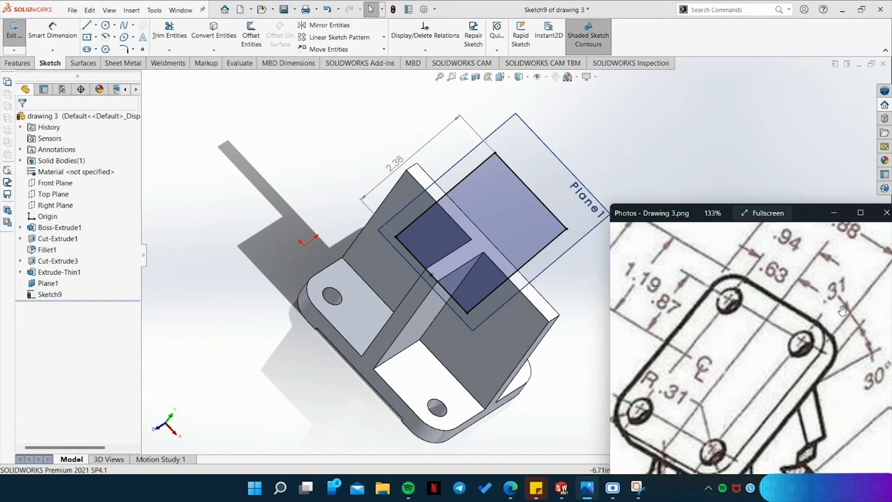
Extrude the rectangle on the tilted plane by 0.31 in, with the direction reversed to the plane's upper side.
click(536, 222)
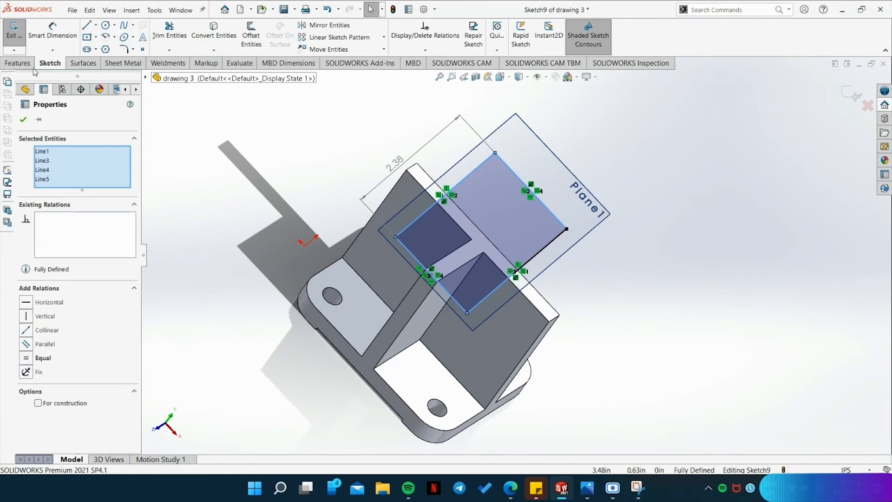
click(29, 65)
click(19, 35)
middle_drag(517, 317, 607, 359)
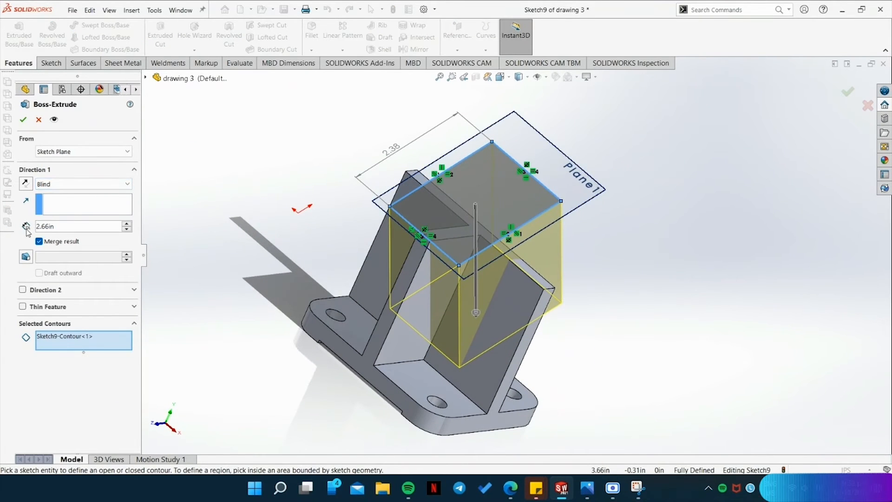
click(25, 183)
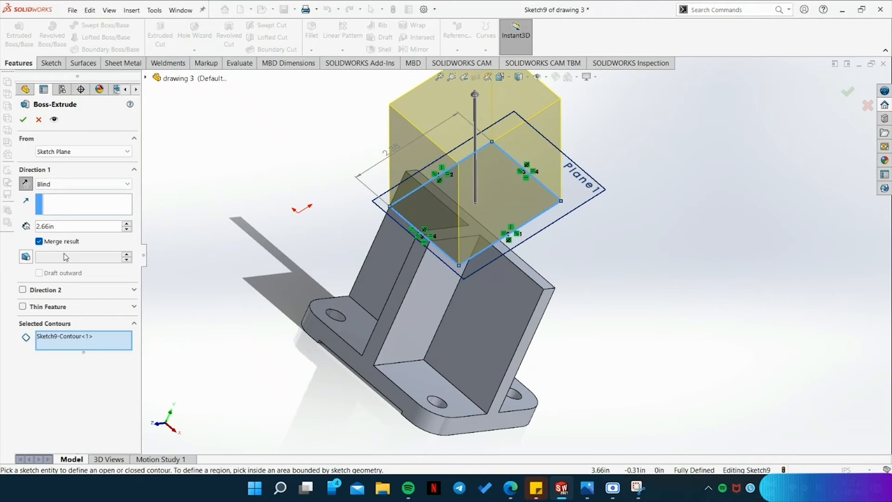
key(BackSpace)
key(BackSpace)
key(BackSpace)
key(BackSpace)
text(.3)
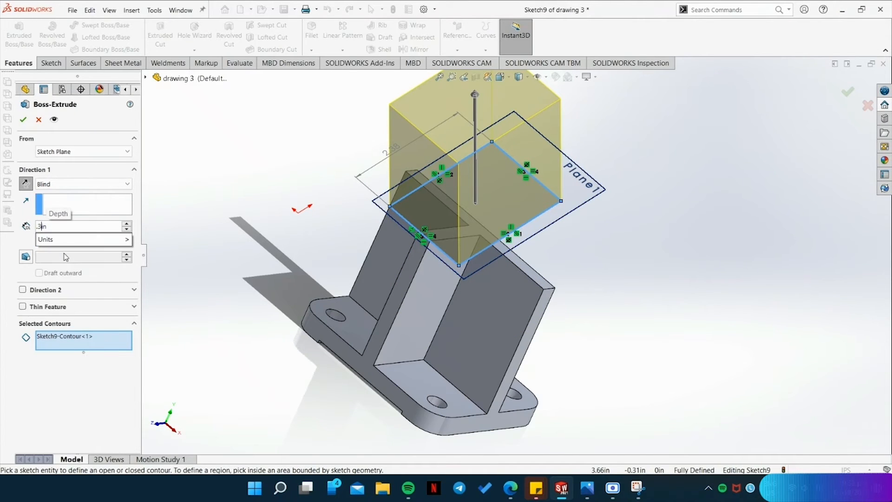
text(1)
key(Return)
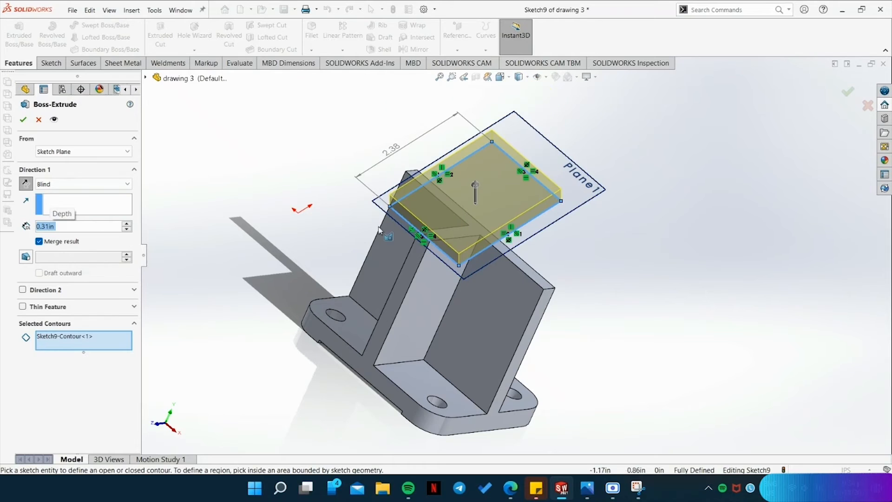
click(27, 120)
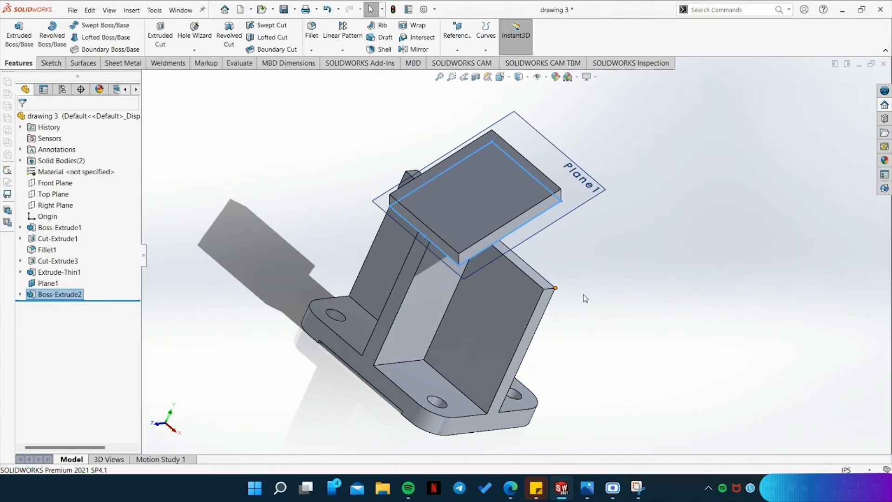
Inspect how the tilted plate sits against the plane and the upright walls, and compare it with the reference drawing.
middle_drag(638, 352, 608, 305)
click(581, 215)
middle_drag(589, 272, 576, 199)
scroll(397, 227, down, 4)
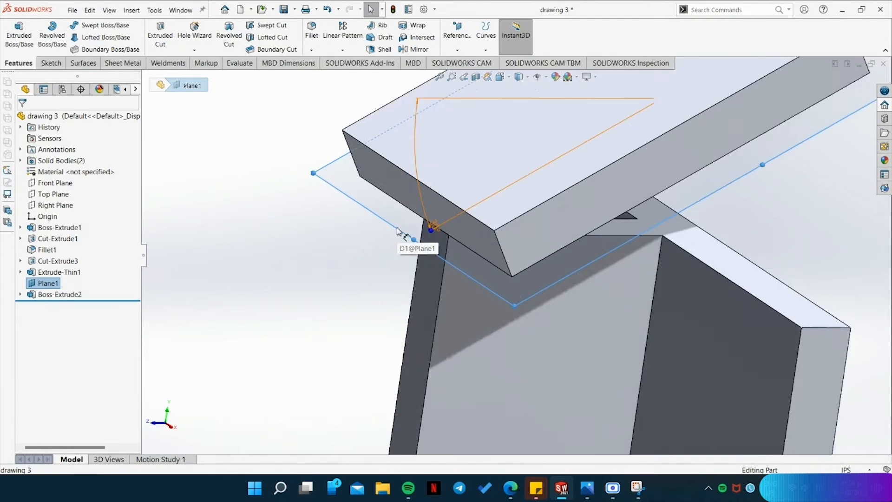
scroll(397, 231, down, 2)
click(587, 488)
drag(800, 401, 786, 385)
scroll(403, 319, down, 2)
scroll(420, 310, up, 3)
middle_drag(333, 249, 366, 250)
Measure the tilted plate's thickness along its near vertical corner edge.
click(239, 63)
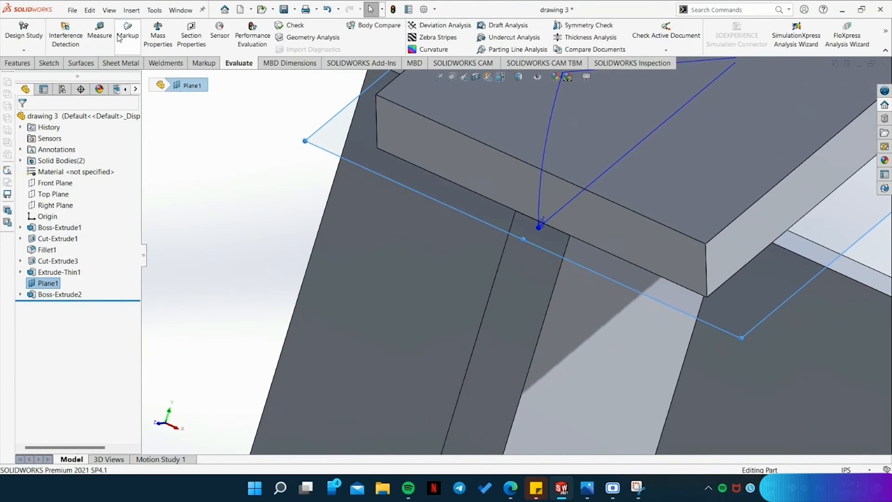
click(99, 32)
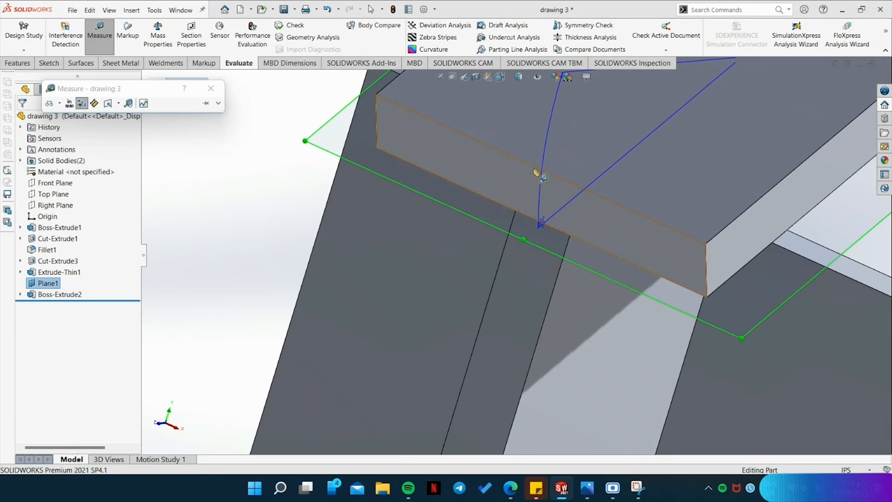
click(708, 298)
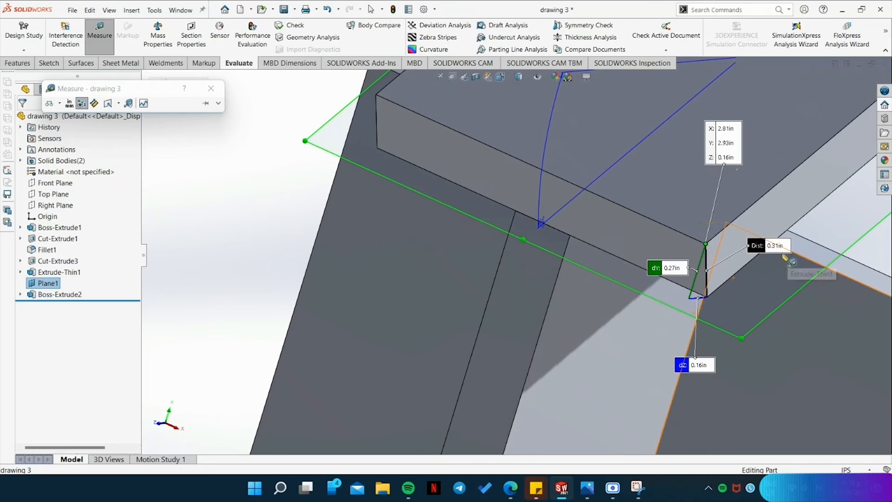
scroll(695, 205, down, 2)
scroll(695, 205, up, 5)
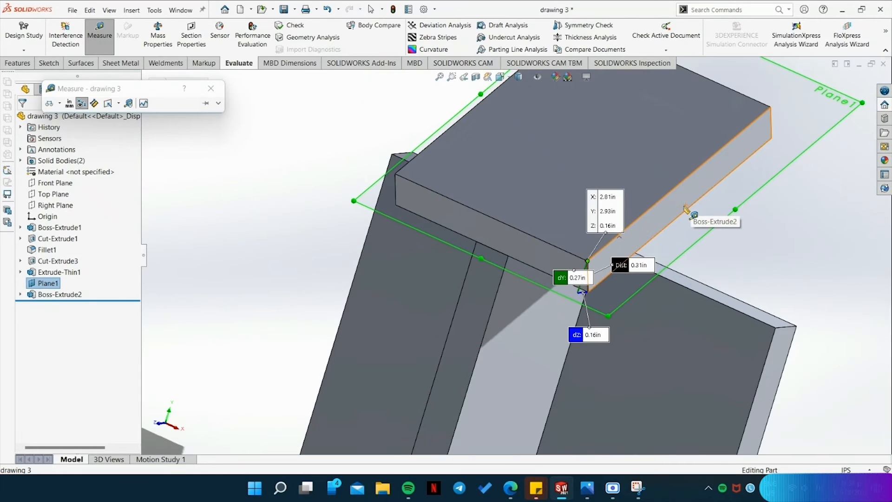
key(Escape)
Measure the tilted plate's long upper edge between its two end corners.
click(99, 31)
click(588, 261)
click(770, 108)
scroll(665, 205, down, 3)
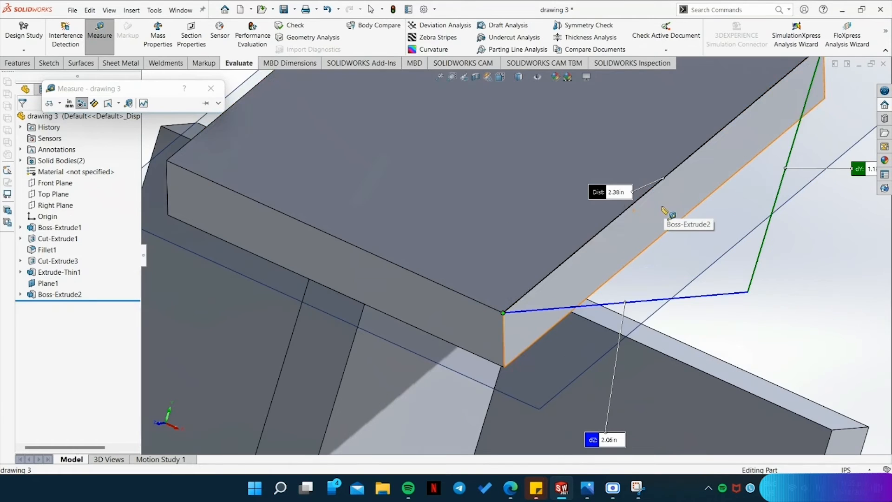
scroll(668, 209, up, 4)
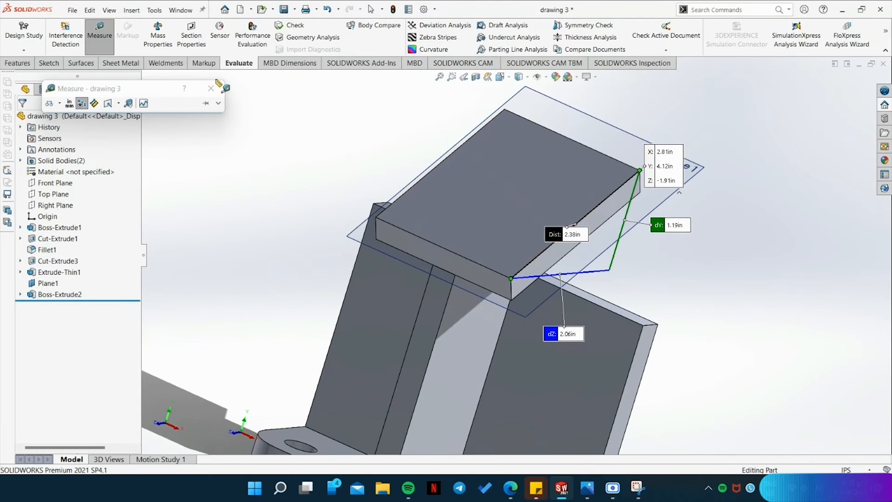
Measure the tilted plate's far short edge between its two upper corners.
click(504, 109)
key(Escape)
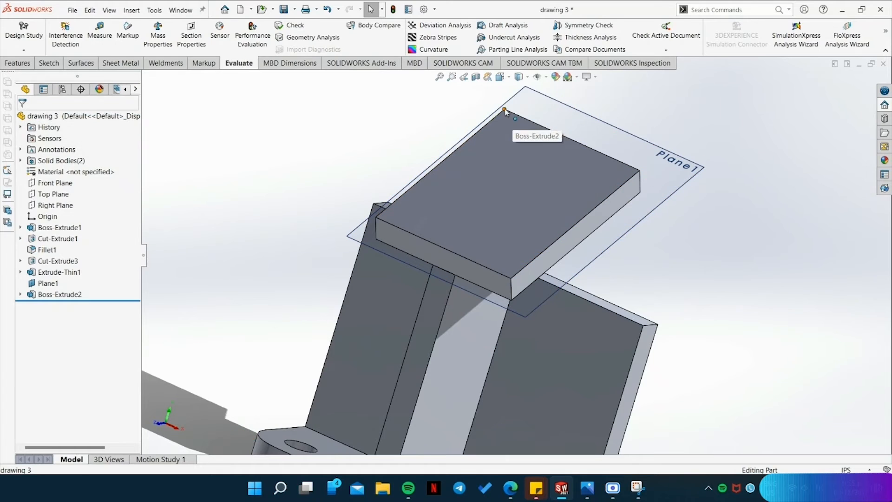
click(505, 110)
click(103, 35)
click(537, 120)
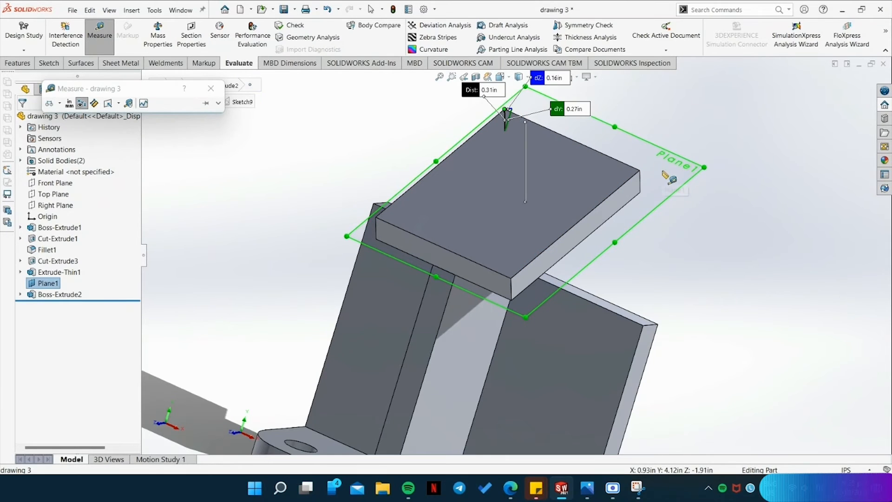
click(107, 35)
scroll(515, 118, down, 3)
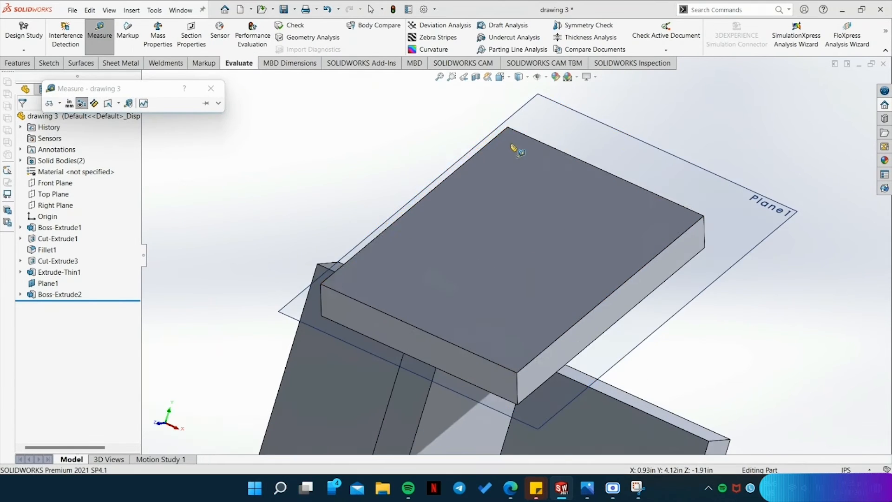
click(704, 216)
scroll(688, 169, up, 2)
scroll(636, 156, down, 2)
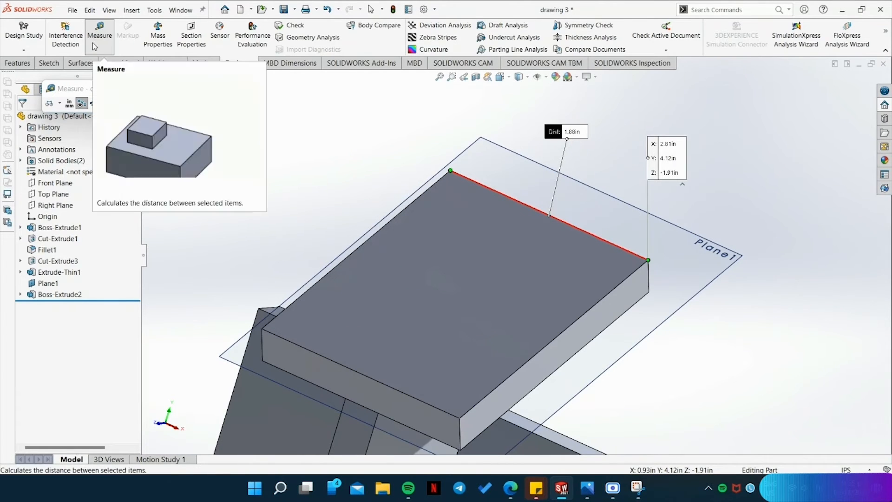
key(Escape)
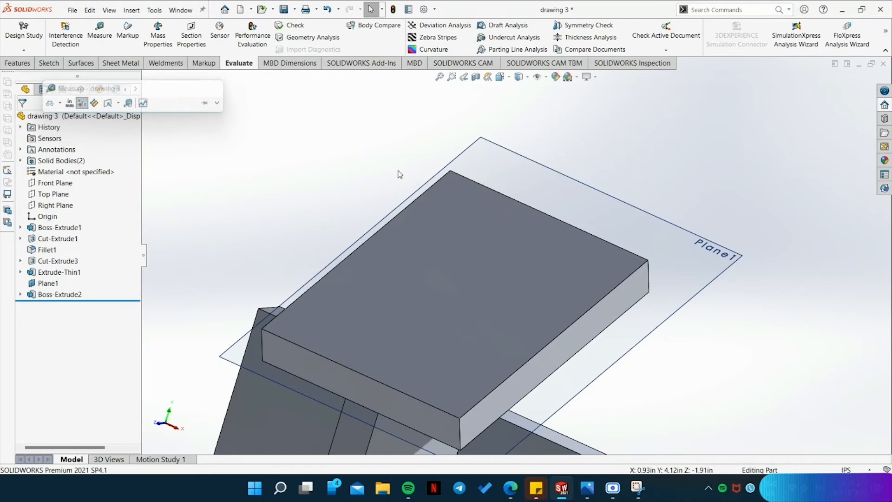
Hide the tilted reference plane and set the model to the isometric view.
click(641, 213)
right_click(640, 214)
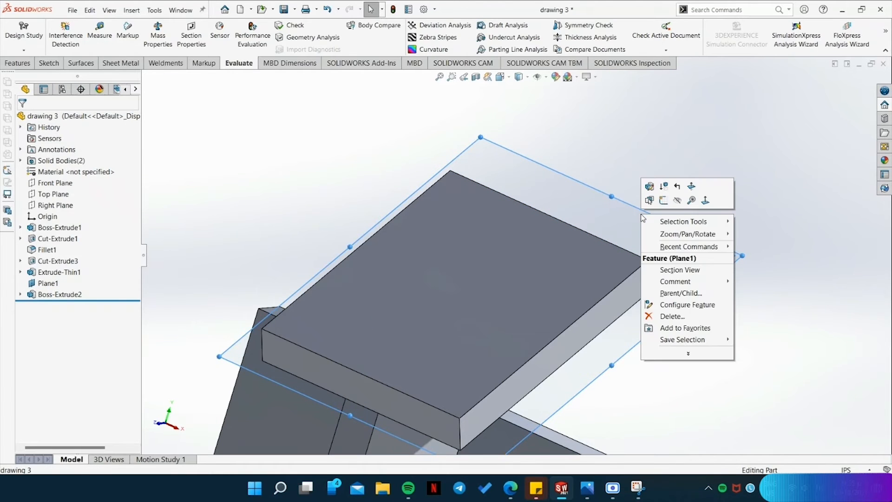
click(677, 201)
key(f)
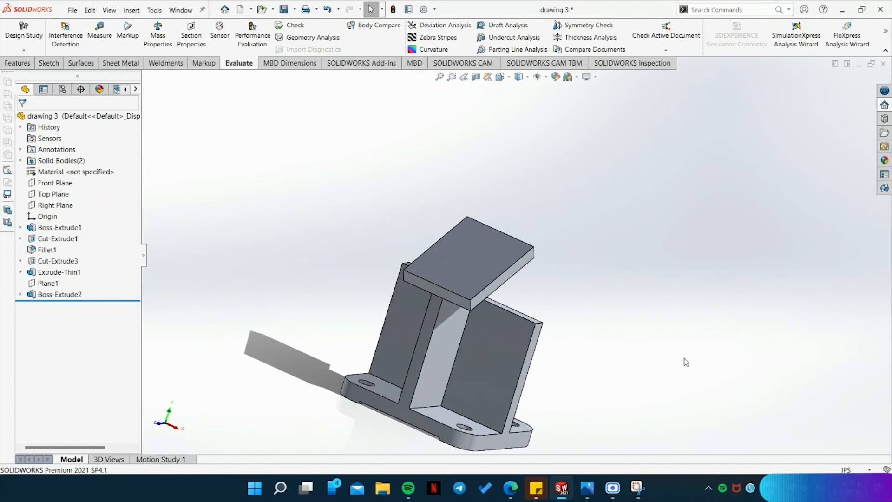
key(space)
click(435, 275)
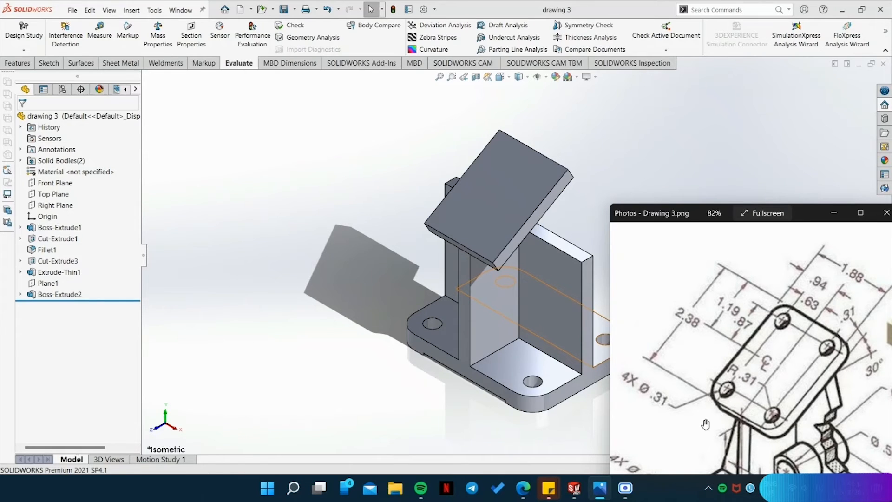
Set up a multi-radius fillet with a 0.31 in radius for the tilted plate, checking the reference drawing.
click(43, 64)
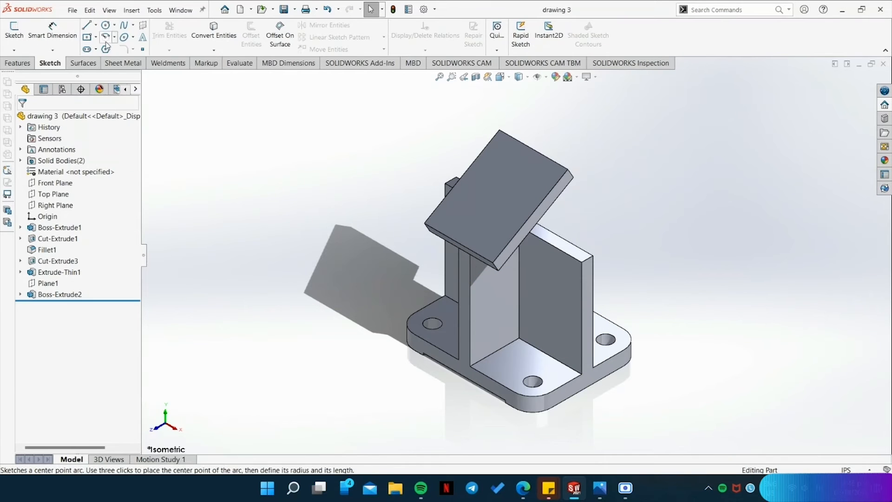
click(19, 63)
click(311, 30)
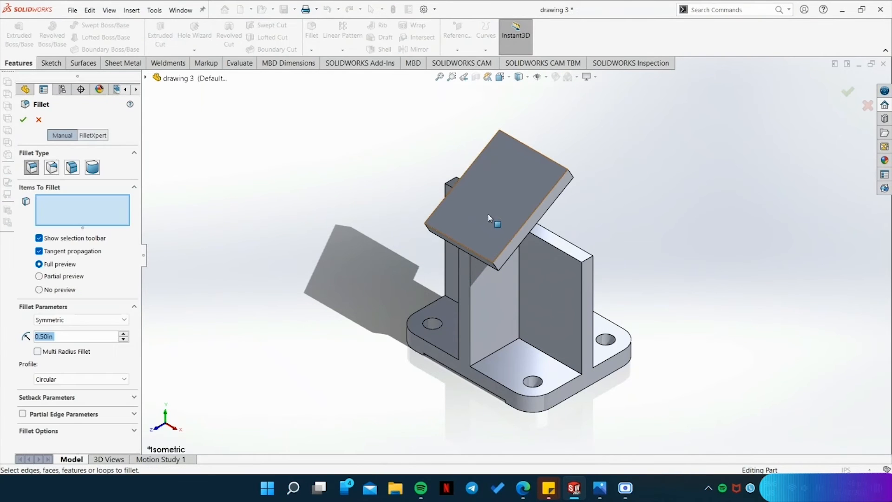
scroll(478, 252, down, 4)
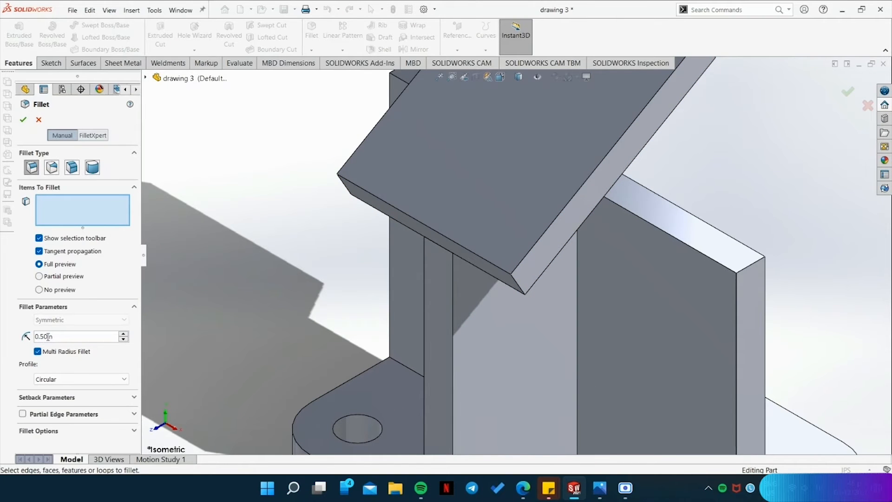
click(599, 488)
scroll(774, 426, up, 2)
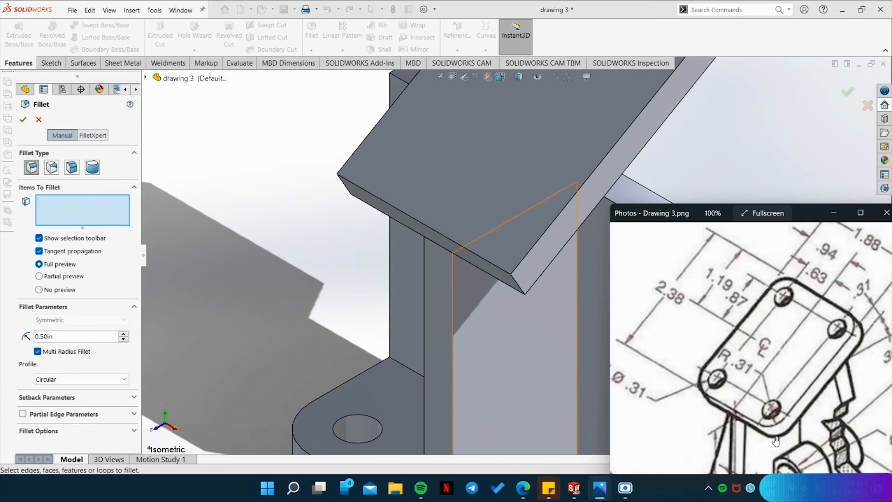
click(48, 336)
key(BackSpace)
key(BackSpace)
text(31)
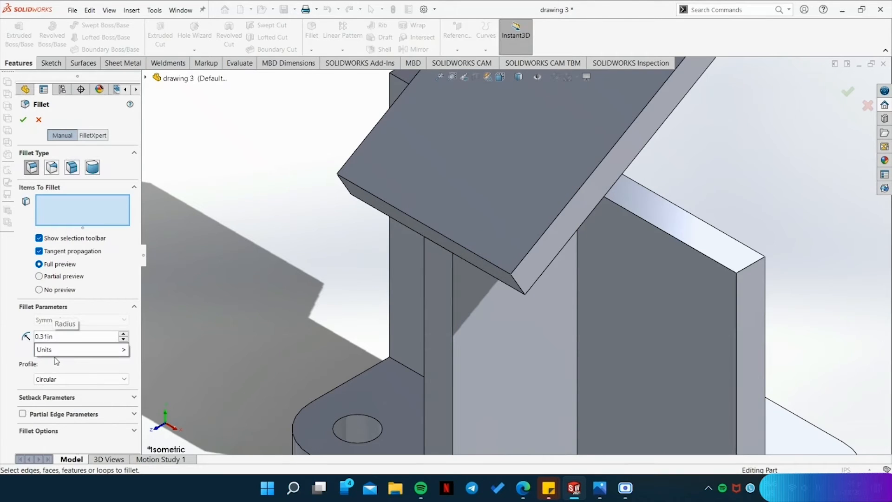
mouse_move(51, 355)
click(22, 352)
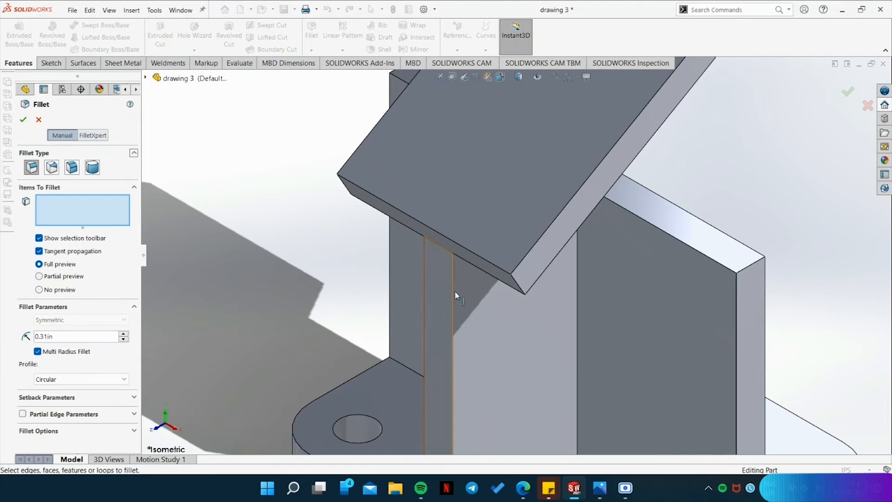
Add the tilted plate's two lower corner edges to the fillet.
click(519, 282)
click(520, 284)
click(519, 287)
click(342, 184)
Add the tilted plate's two upper corner edges to the fillet and apply it.
scroll(675, 168, down, 1)
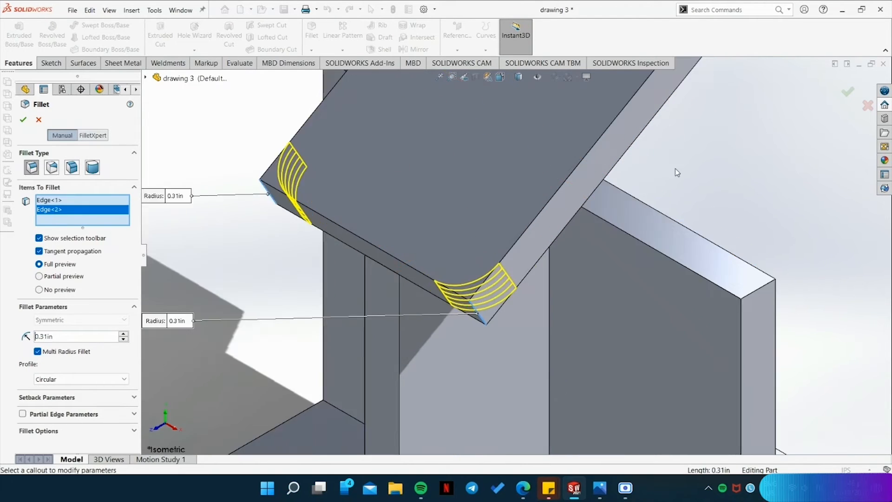
scroll(672, 162, up, 3)
scroll(660, 128, down, 6)
middle_drag(577, 170, 592, 206)
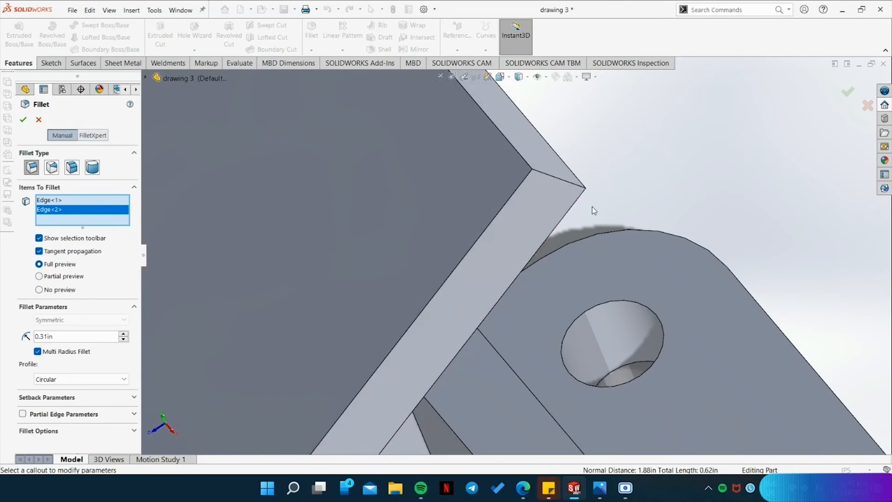
click(559, 179)
scroll(566, 181, up, 6)
middle_drag(462, 191, 525, 274)
scroll(459, 179, down, 4)
scroll(459, 179, down, 1)
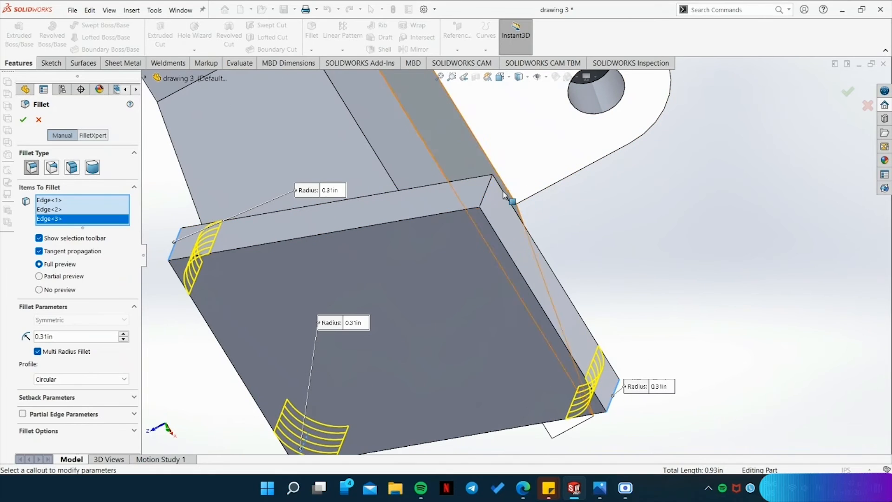
click(487, 195)
click(23, 120)
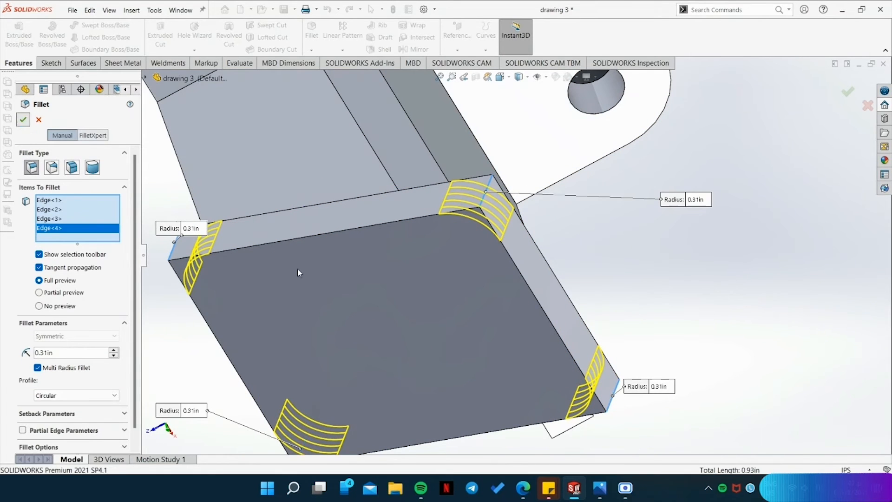
Inspect the rounded tilted plate and look up its hole sizes and spacings in the reference drawing.
key(space)
click(491, 198)
middle_drag(723, 258, 668, 303)
scroll(668, 303, down, 2)
scroll(669, 306, up, 1)
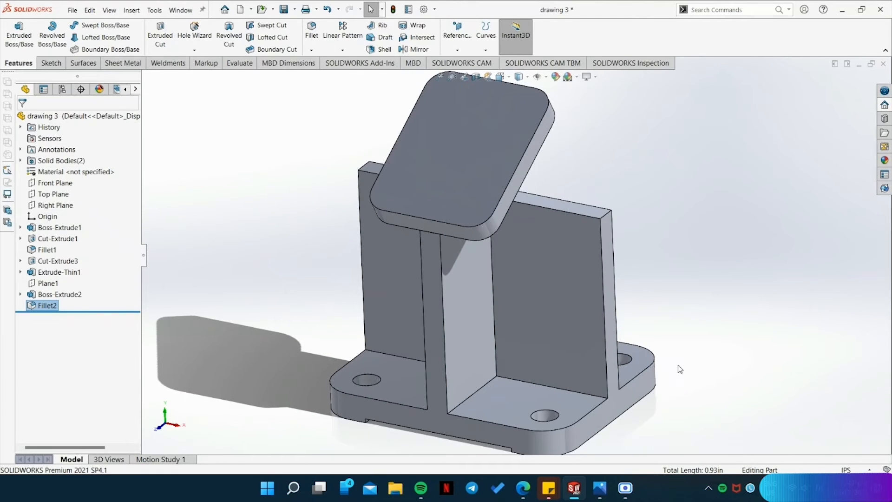
click(608, 488)
scroll(768, 369, down, 1)
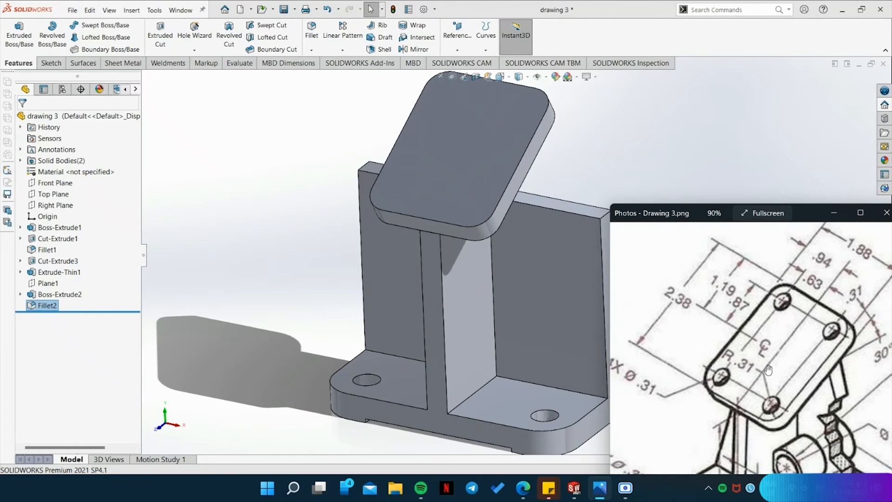
scroll(698, 407, down, 1)
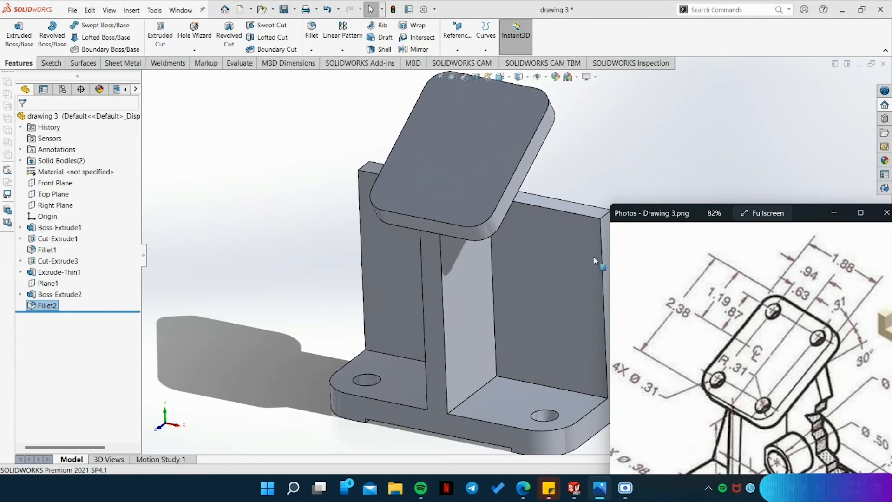
Sketch a line about 0.63 in long on the tilted plate's face, from its upper edge's midpoint to the left corner, checking the reference drawing.
click(51, 62)
click(86, 26)
click(460, 173)
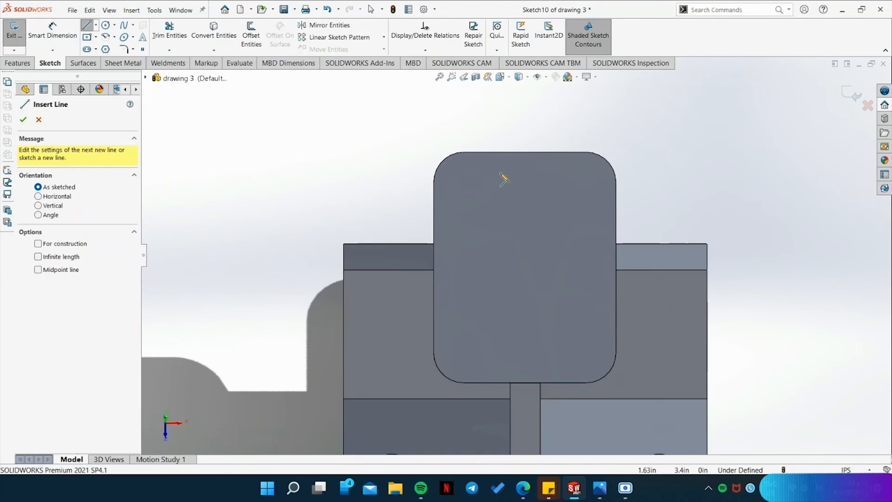
scroll(503, 178, down, 3)
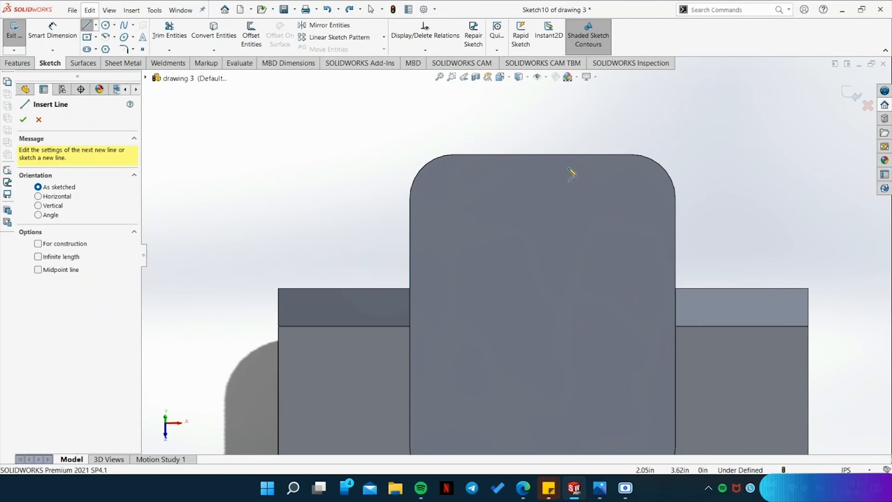
click(542, 154)
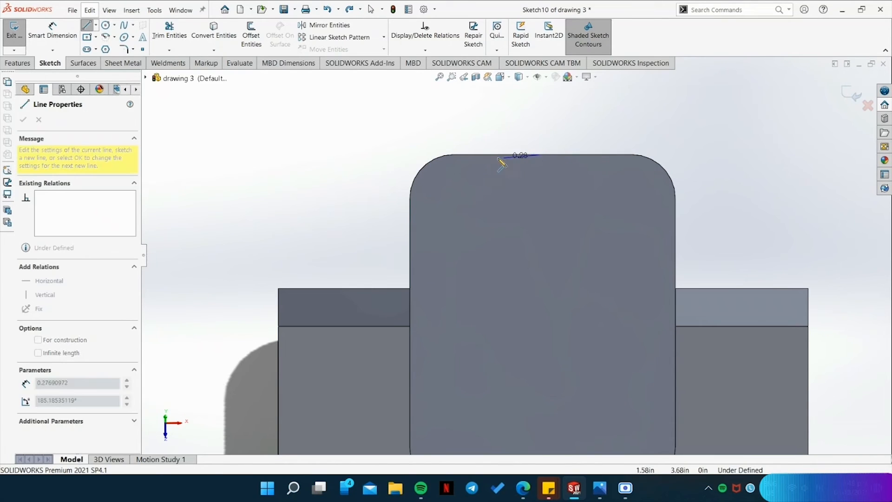
click(454, 154)
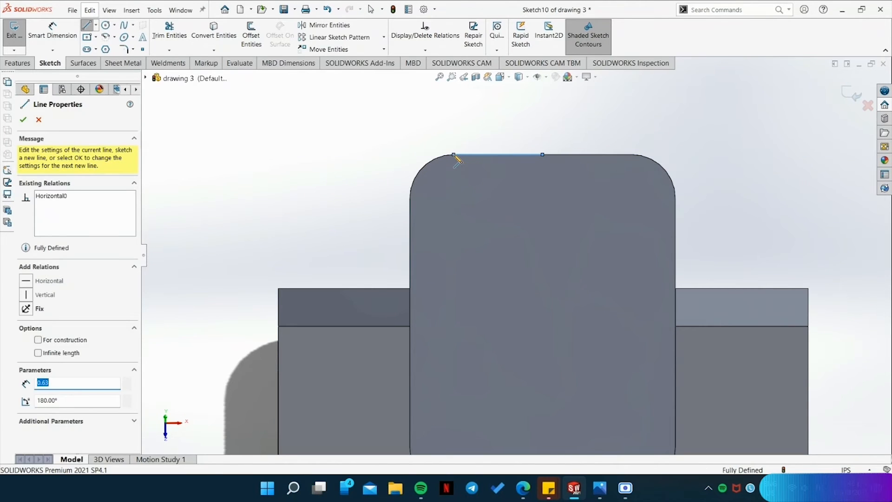
key(Escape)
click(475, 154)
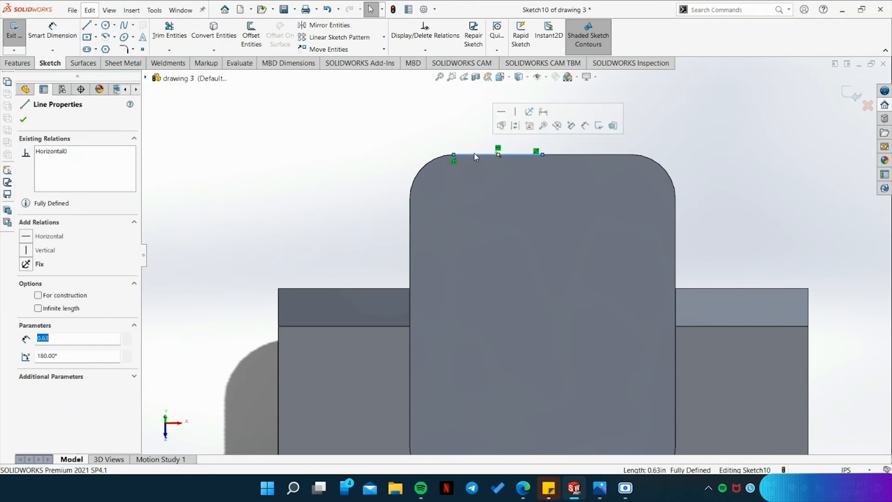
key(alt+Tab)
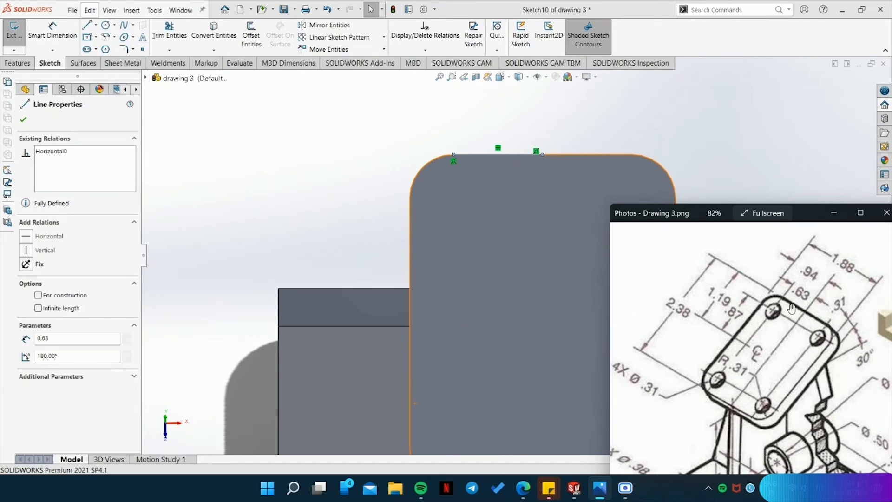
Draw a vertical line upward along the plate's left edge from its midpoint and set its length to 0.87 in.
click(87, 26)
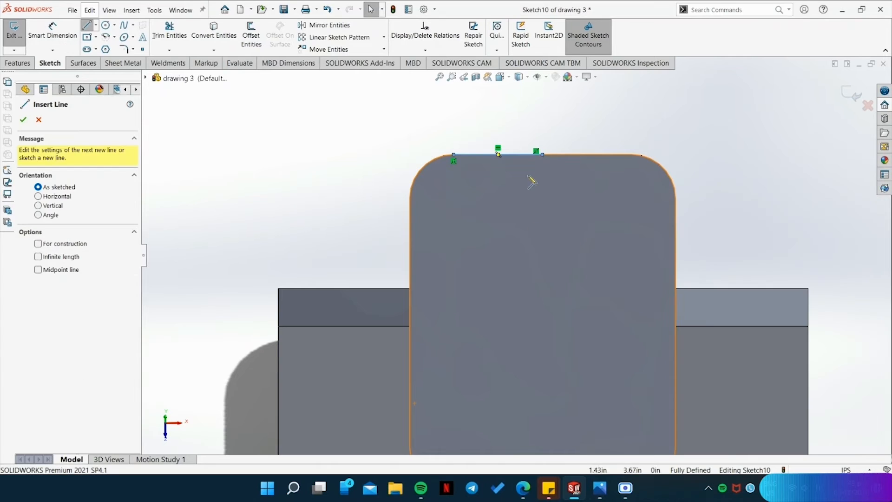
scroll(411, 344, down, 2)
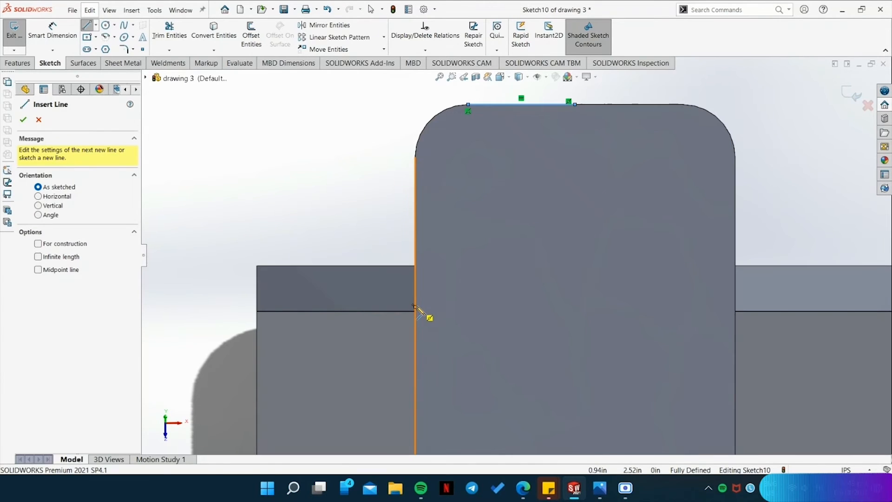
click(416, 309)
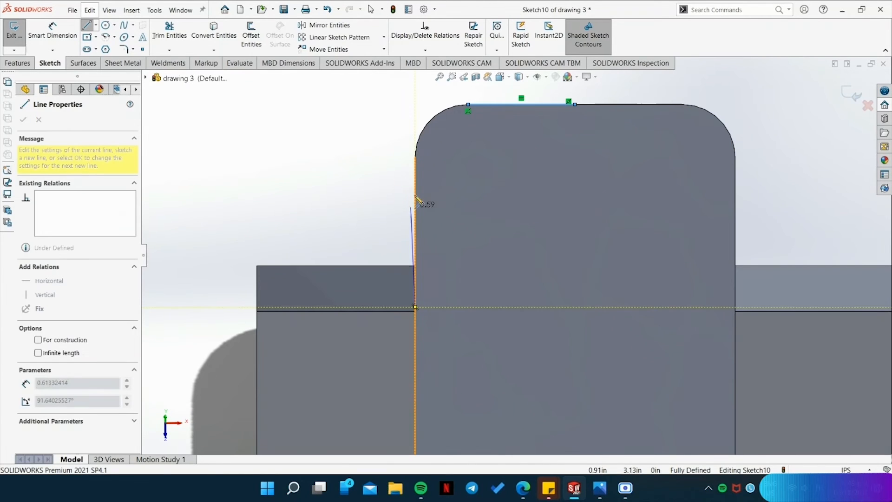
click(416, 161)
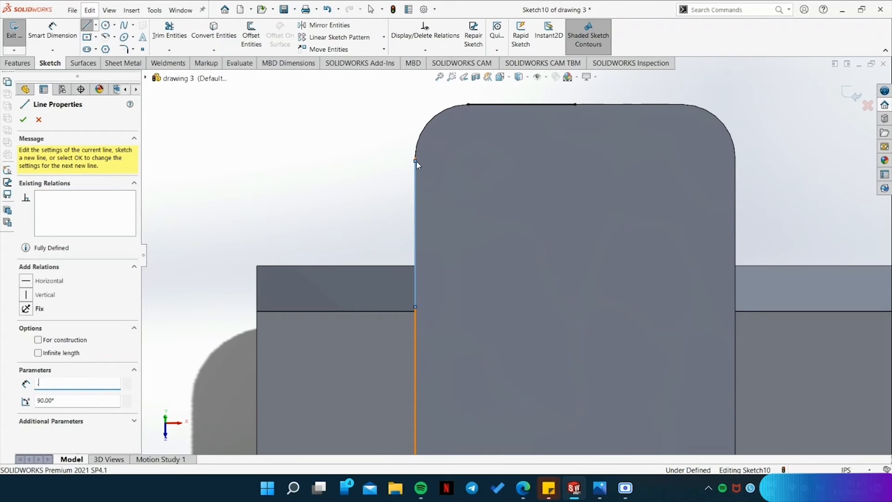
text(.87)
key(Return)
Continue with a horizontal line from the upper end of the 0.87 in line across to the plate's right edge.
click(735, 158)
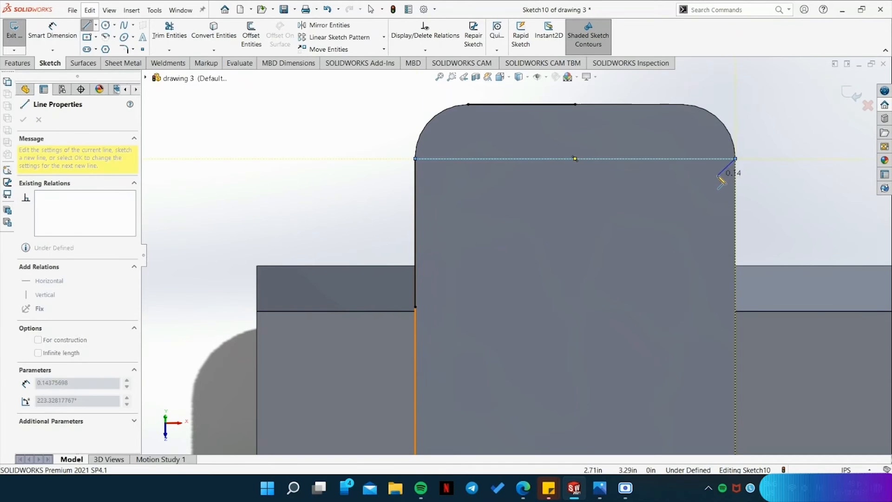
key(Escape)
click(415, 208)
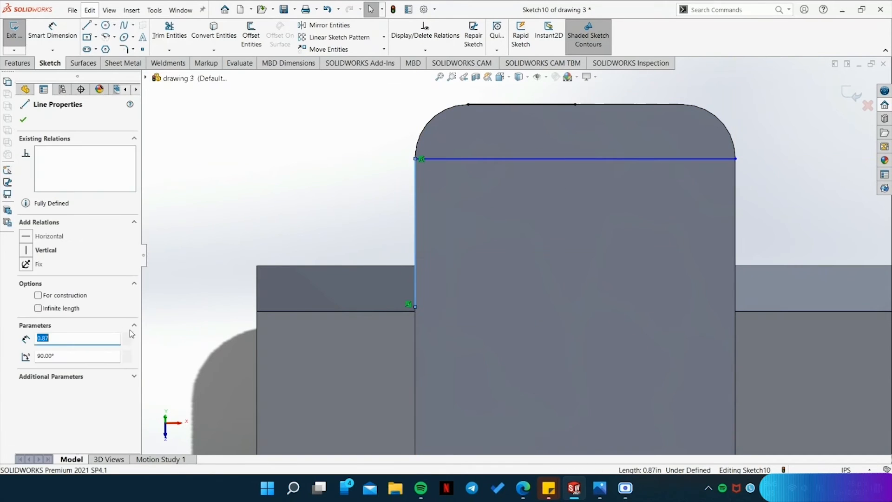
scroll(696, 265, down, 2)
scroll(667, 269, up, 3)
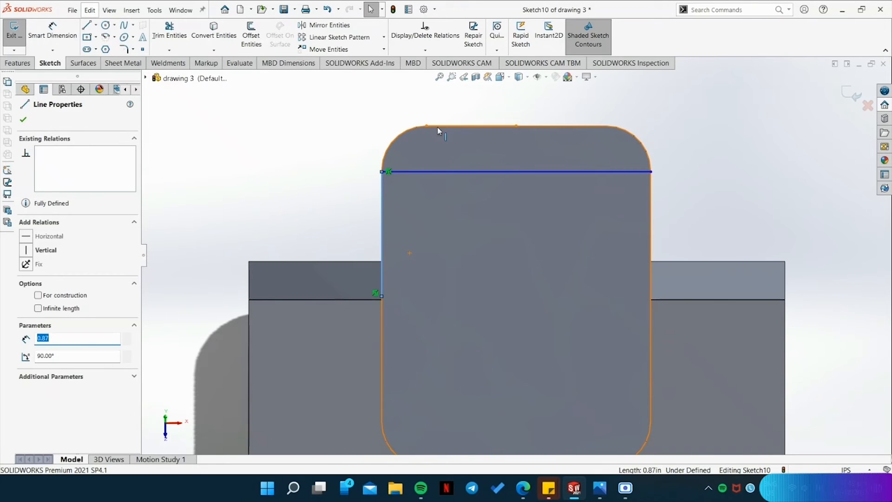
scroll(560, 297, up, 1)
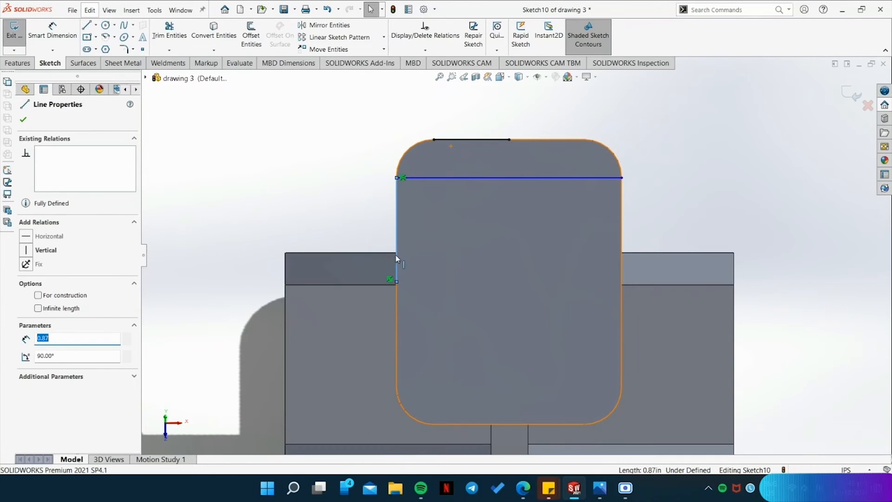
key(l)
click(397, 282)
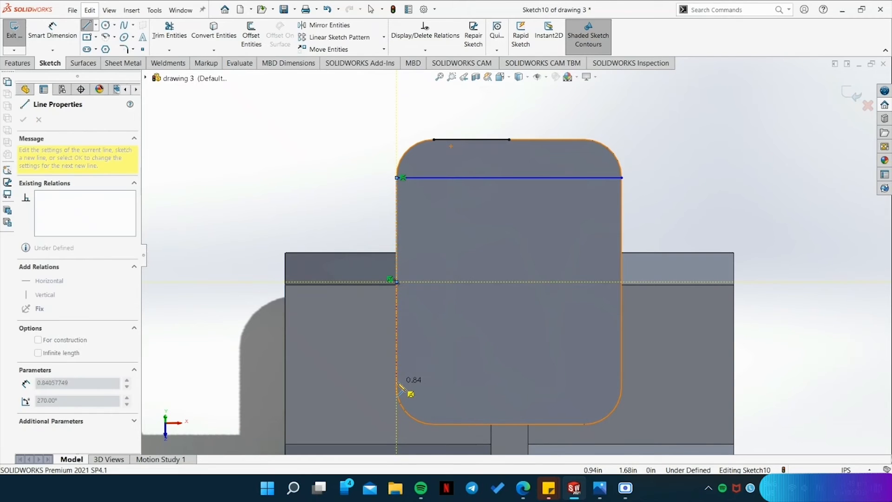
scroll(399, 387, down, 2)
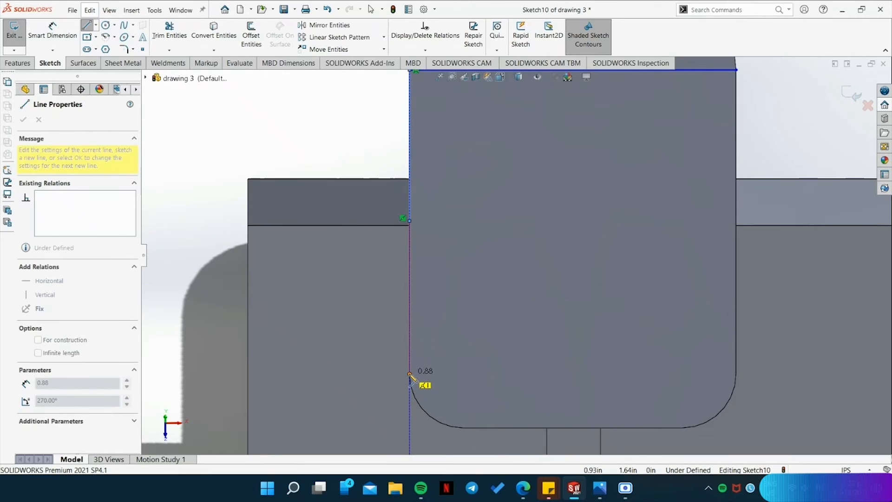
click(409, 375)
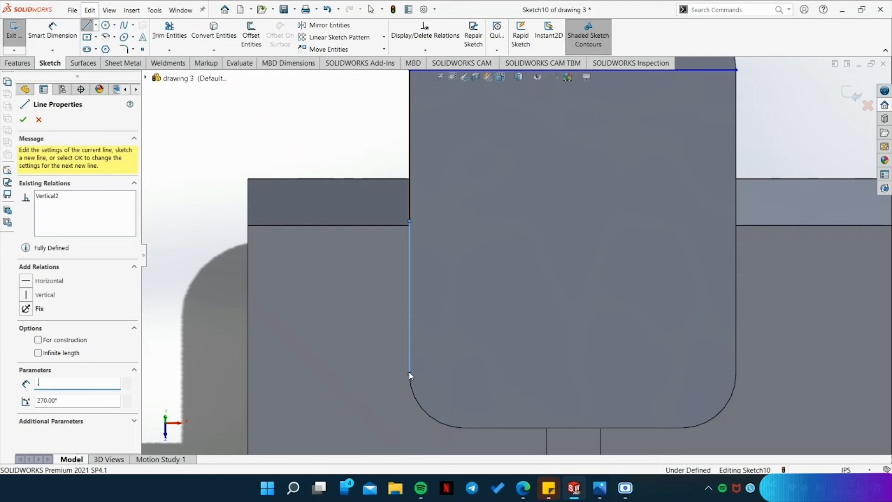
text(.87)
key(Return)
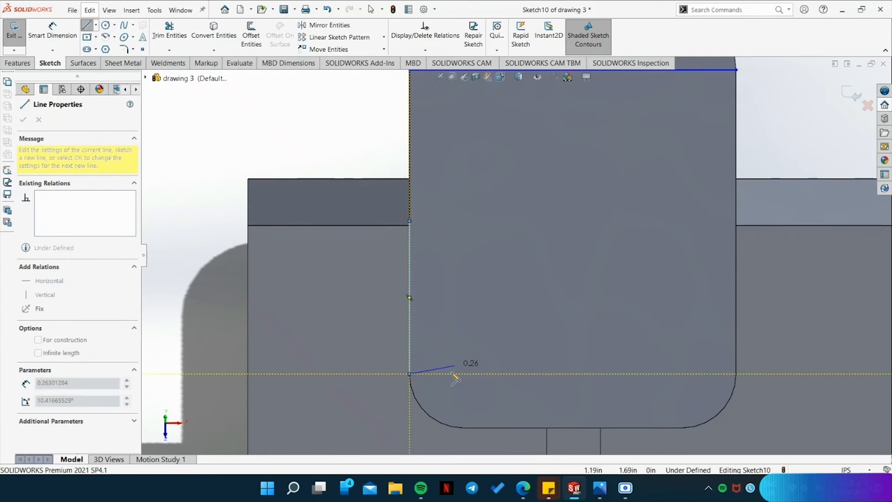
key(Escape)
click(410, 358)
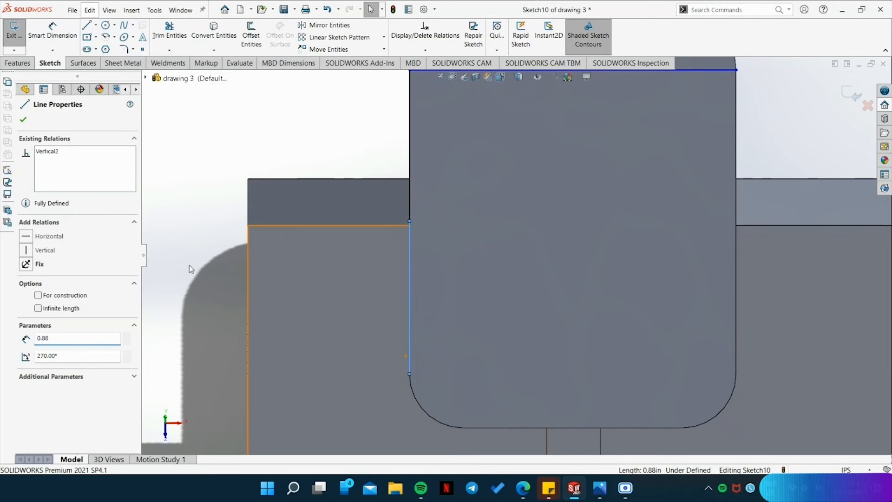
key(ctrl+z)
click(409, 191)
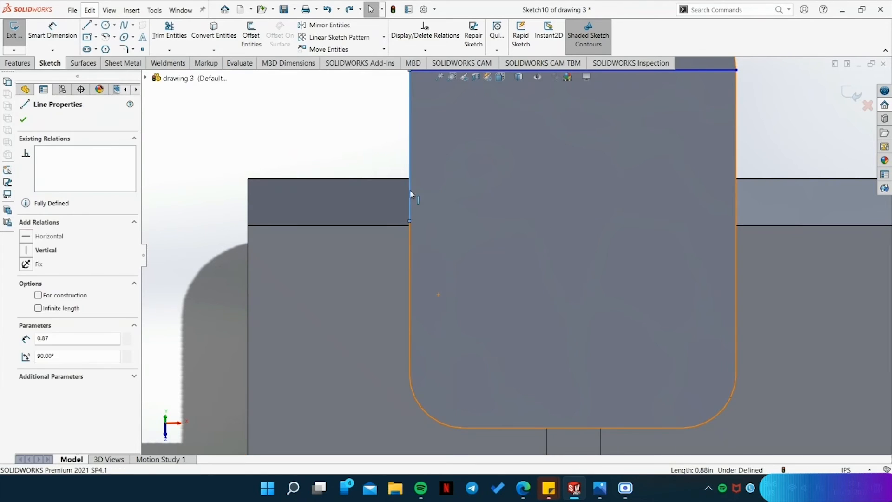
key(Escape)
Draw a vertical line downward along the plate's left edge from its midpoint and set its length to 0.87 in.
key(l)
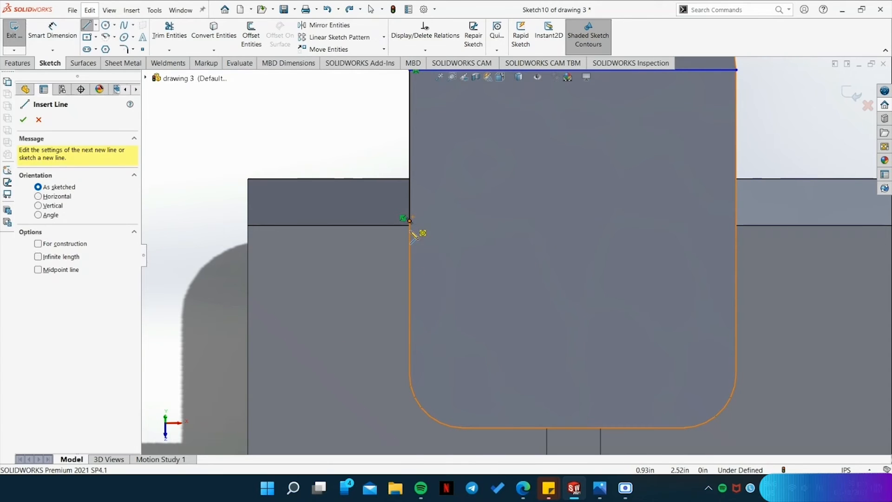
click(410, 221)
click(409, 371)
key(Escape)
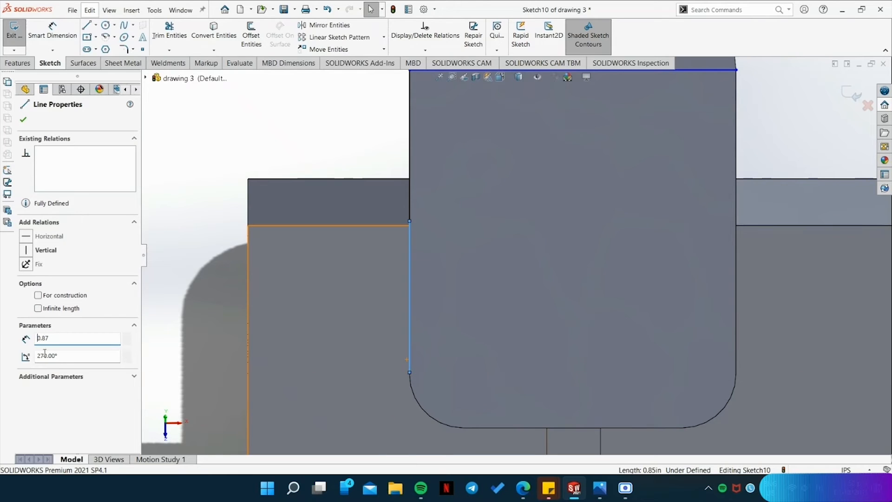
Draw a horizontal line about 1.88 in long from the lower vertical line's bottom end across to the plate's right edge.
key(l)
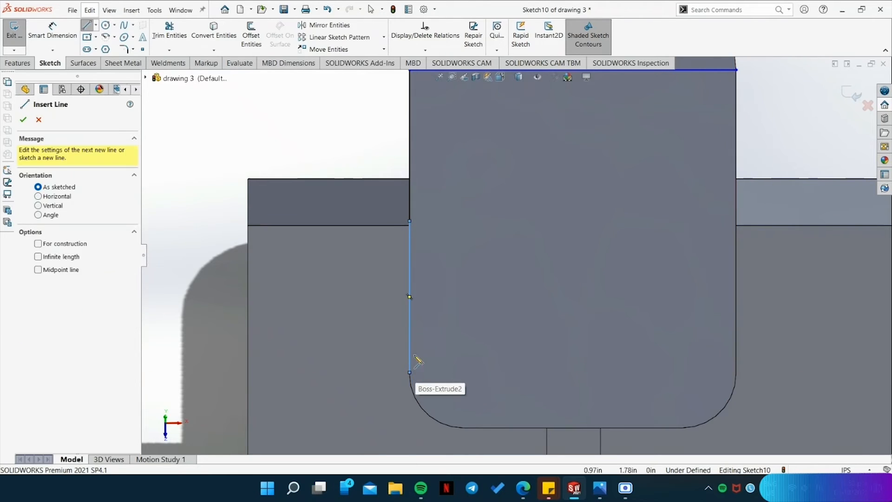
click(410, 372)
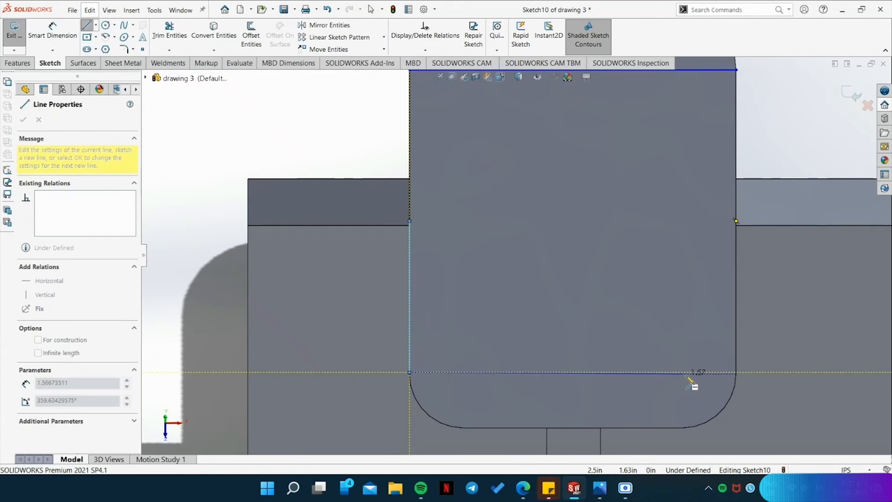
scroll(748, 377, down, 2)
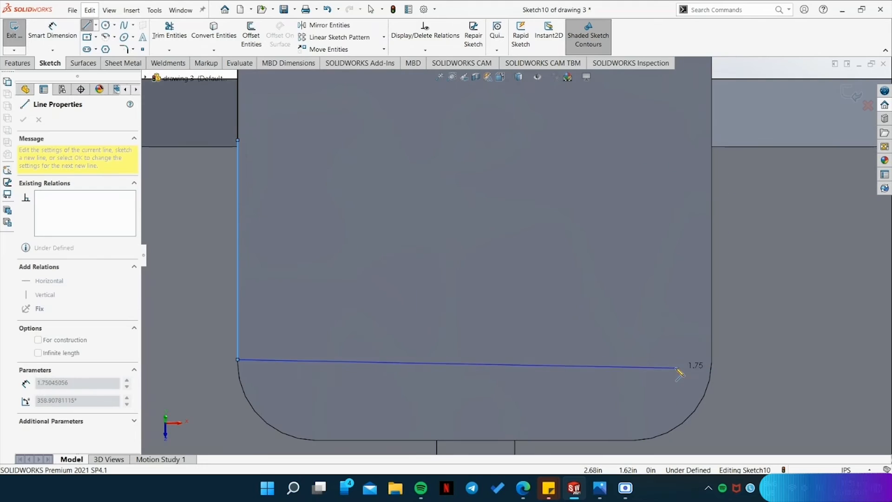
click(712, 360)
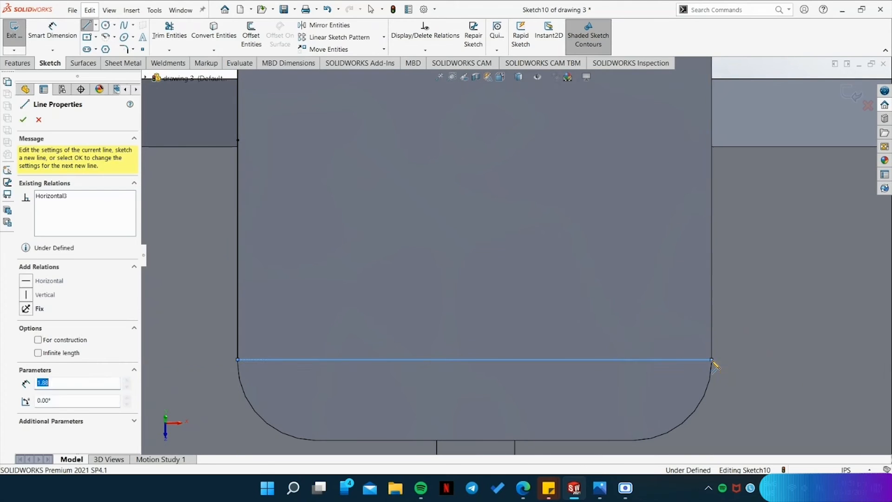
key(Escape)
click(238, 308)
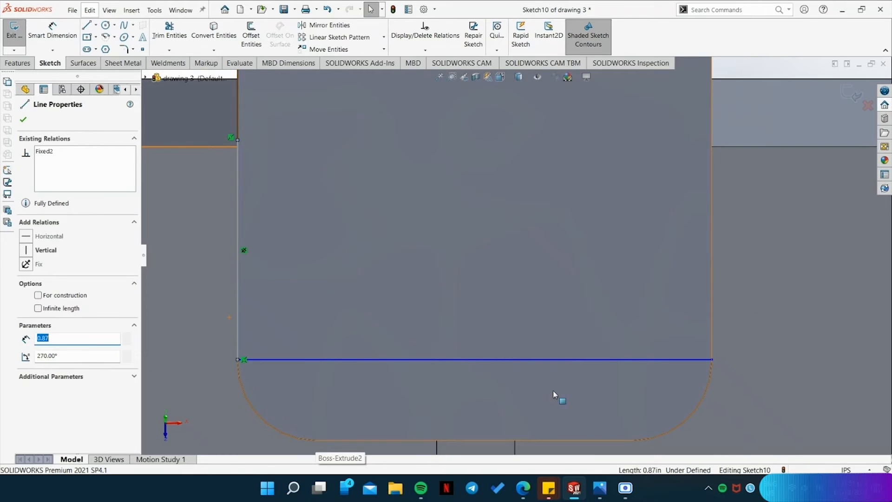
Draw a line about 0.63 in long along the plate's lower edge from its midpoint to the right corner's arc.
key(l)
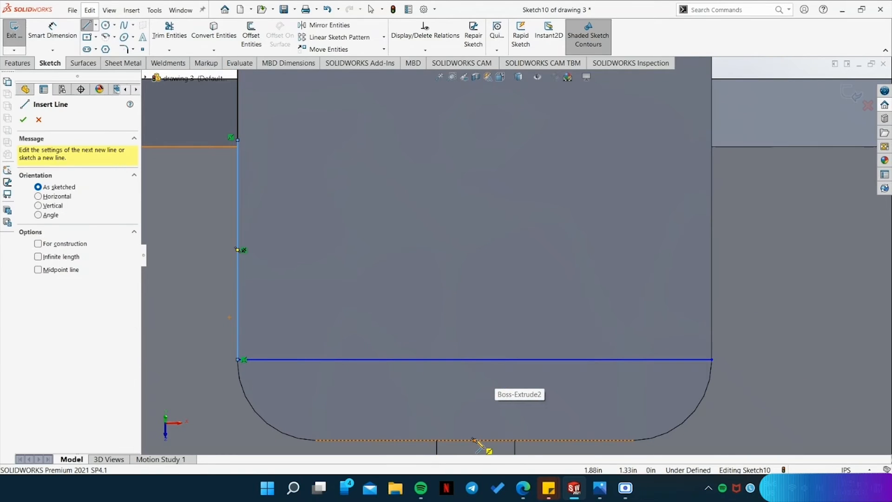
click(475, 440)
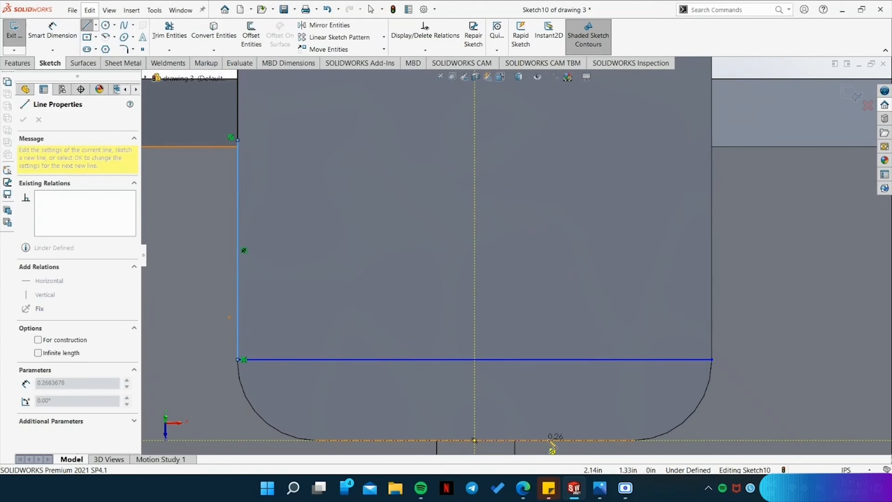
click(633, 440)
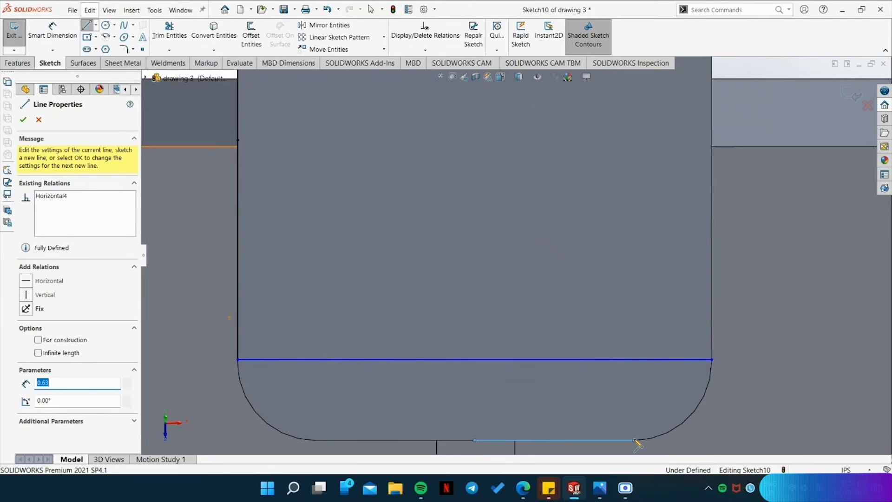
key(Escape)
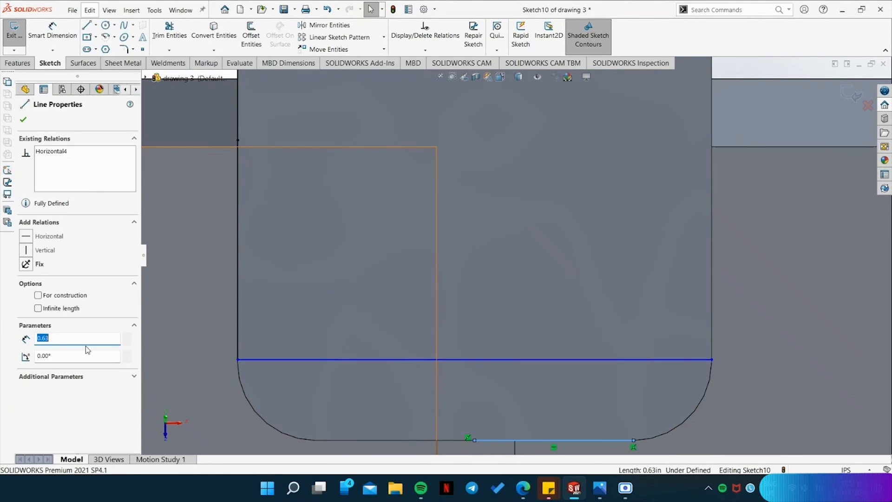
scroll(516, 372, up, 1)
scroll(515, 371, down, 1)
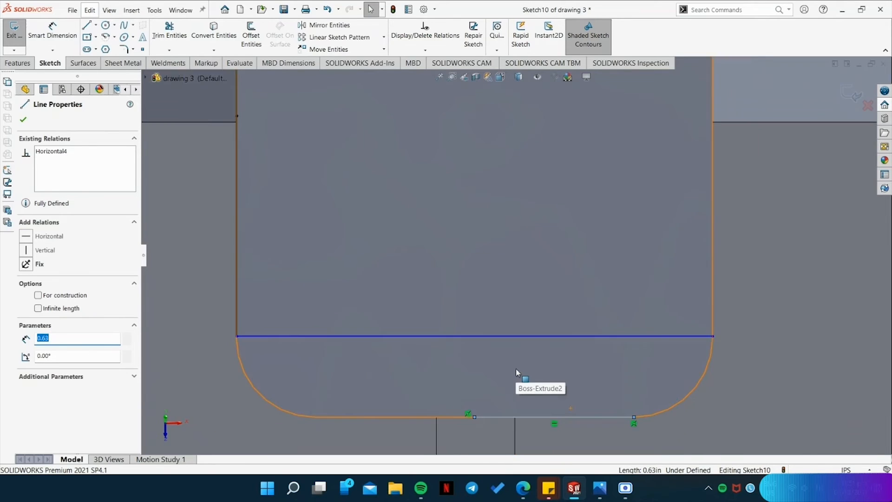
scroll(516, 370, up, 2)
Look up the plate's hole diameter in the reference drawing and examine the sketched guide lines around the plate's corners.
click(599, 488)
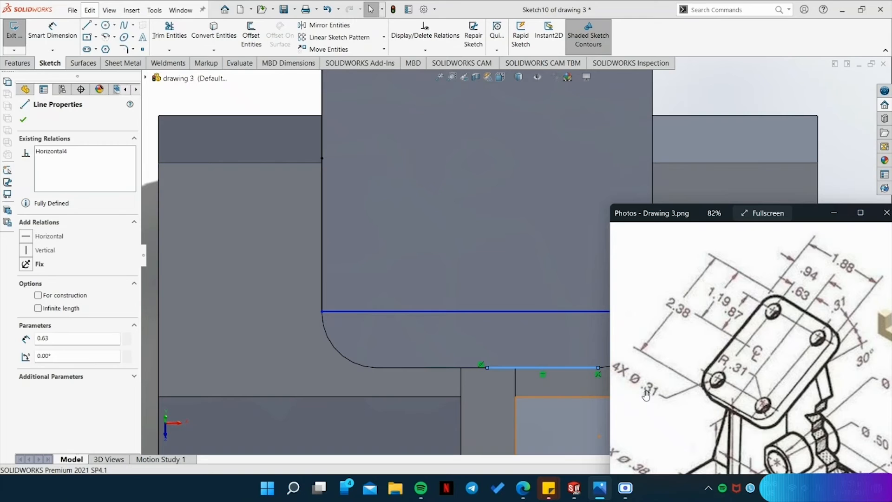
click(143, 49)
scroll(380, 324, down, 1)
scroll(386, 330, up, 2)
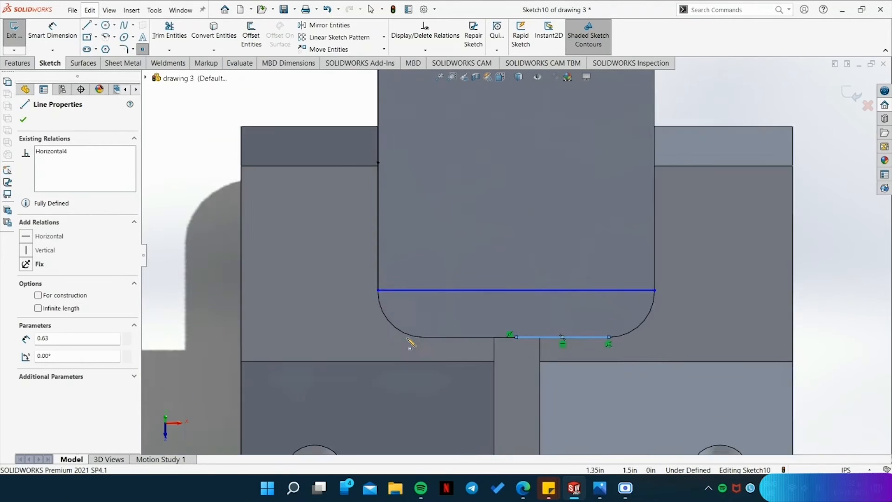
scroll(407, 339, up, 2)
scroll(441, 98, down, 3)
scroll(440, 96, up, 2)
scroll(428, 128, down, 2)
key(Escape)
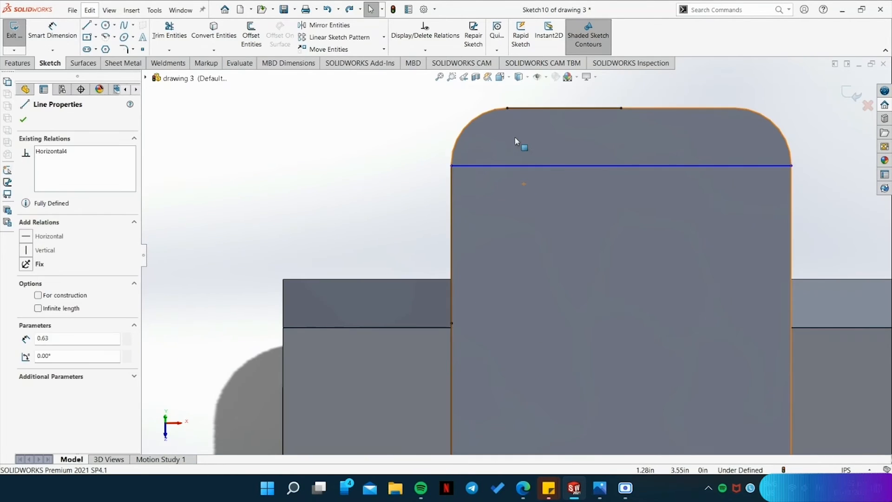
Place two sketch points on the plate's upper horizontal guide line, vertically aligned with the ends of the two upper corner arcs.
scroll(517, 142, up, 3)
scroll(516, 145, down, 4)
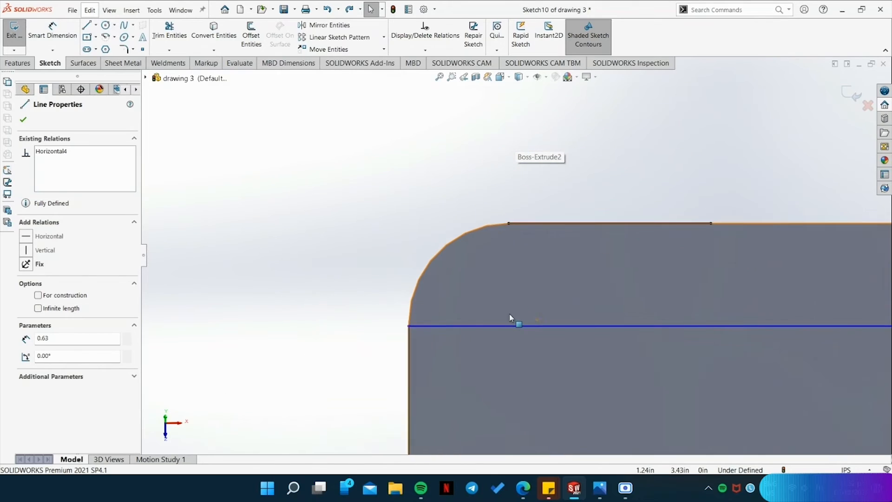
click(142, 49)
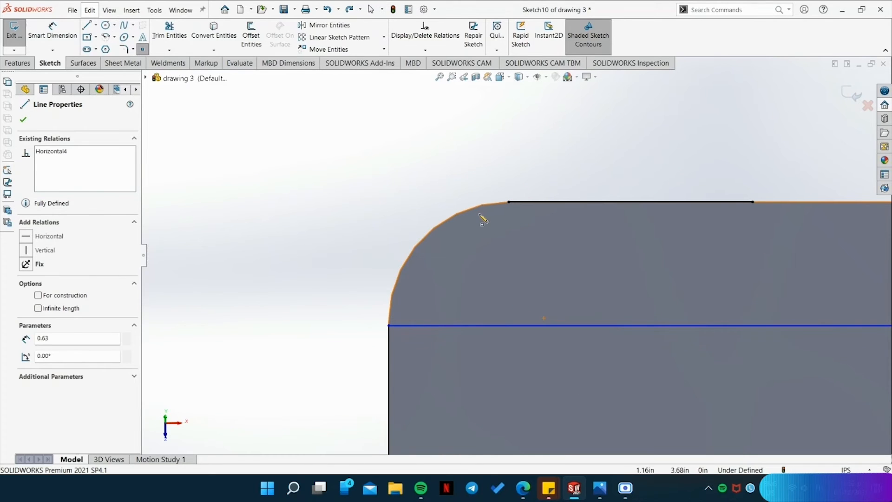
click(510, 325)
scroll(556, 364, up, 3)
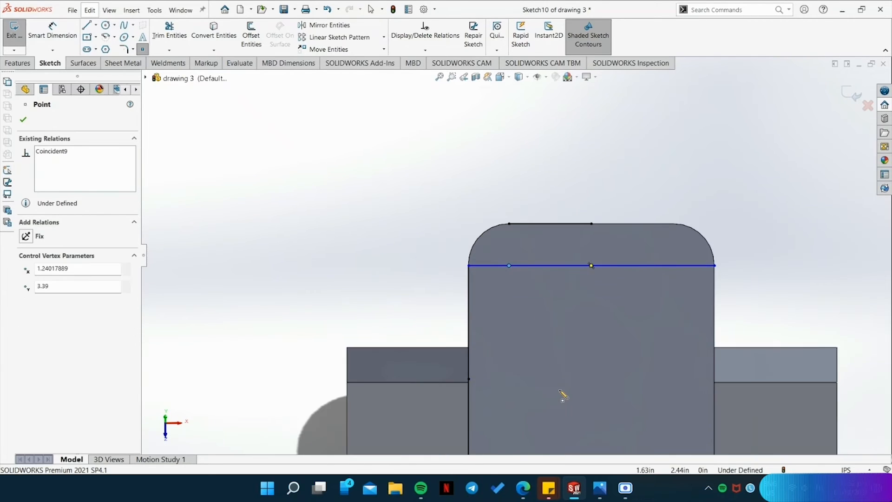
click(674, 266)
Place two sketch points on the plate's lower horizontal guide line, vertically aligned with the ends of the lower corner arcs.
scroll(647, 347, up, 2)
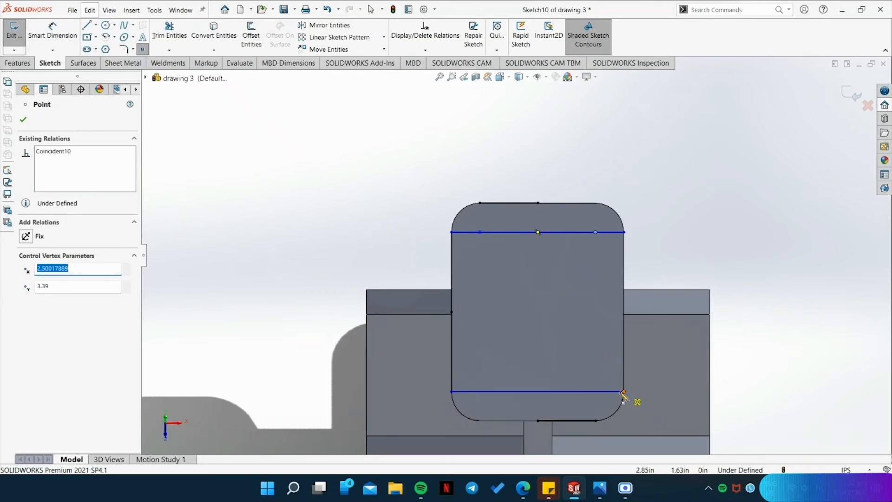
scroll(623, 393, down, 5)
click(534, 316)
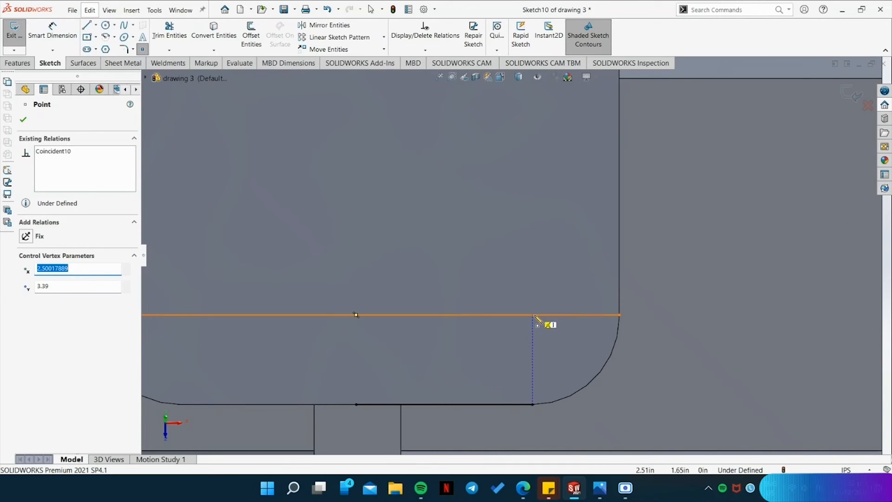
scroll(326, 353, up, 3)
click(334, 272)
key(Escape)
Delete the guide lines across and along the plate's edges, keeping only the four hole-centre points.
click(423, 334)
key(Delete)
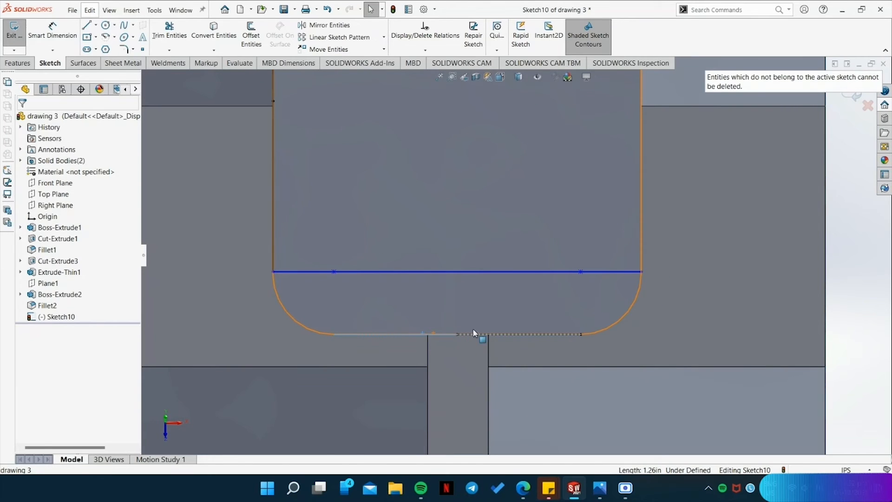
click(533, 272)
key(Delete)
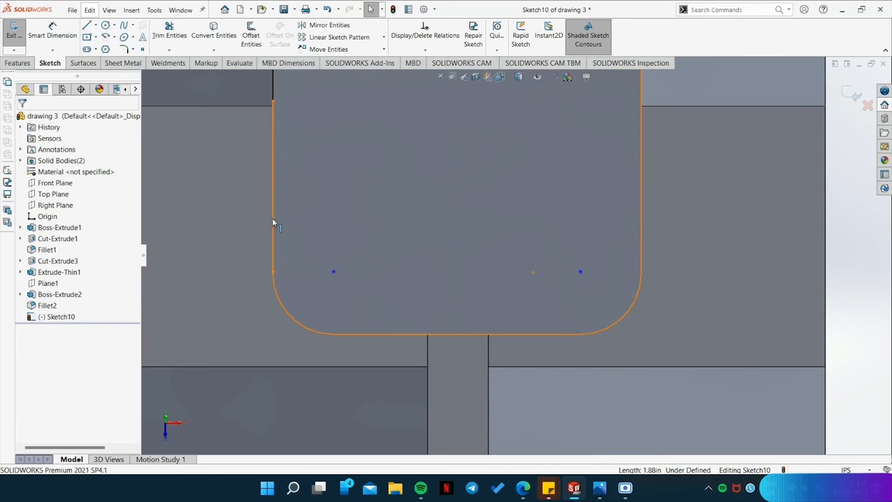
scroll(367, 123, up, 5)
scroll(491, 160, down, 5)
click(506, 188)
key(Delete)
click(516, 127)
key(Delete)
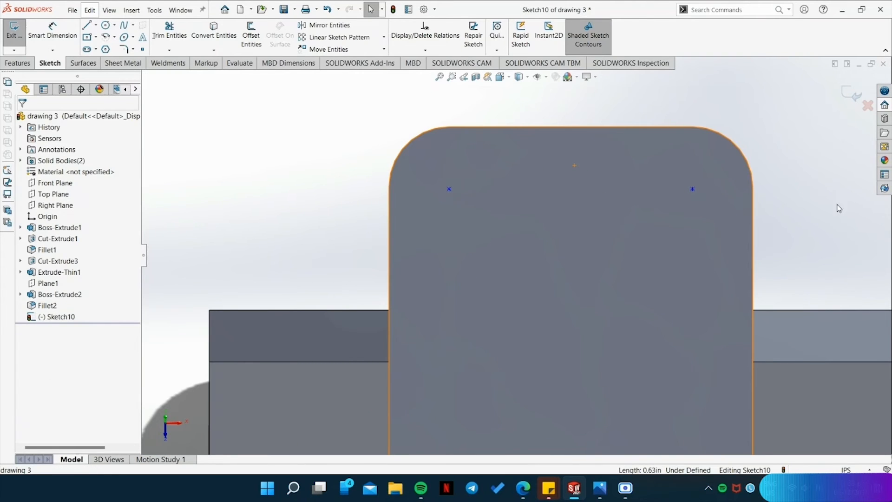
Apply a Fix relation to the four hole-centre points on the plate.
click(449, 188)
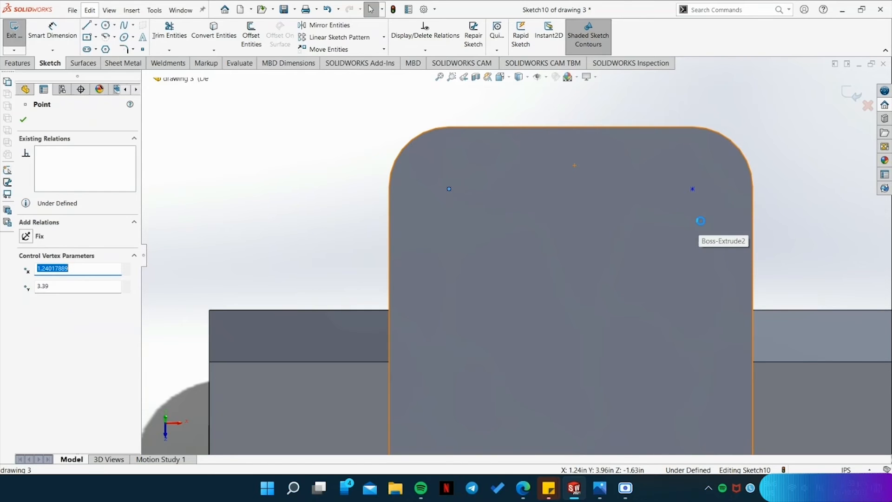
ctrl+click(692, 189)
scroll(631, 323, up, 3)
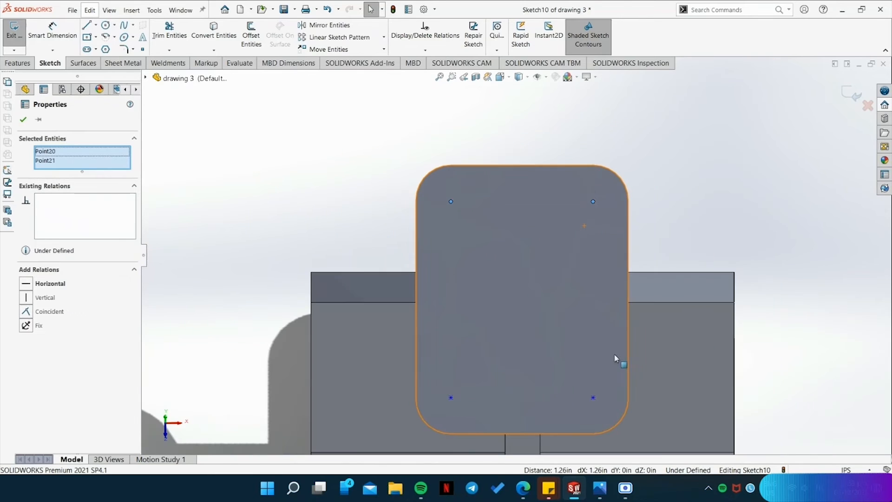
ctrl+click(450, 397)
ctrl+click(594, 399)
click(26, 331)
key(Escape)
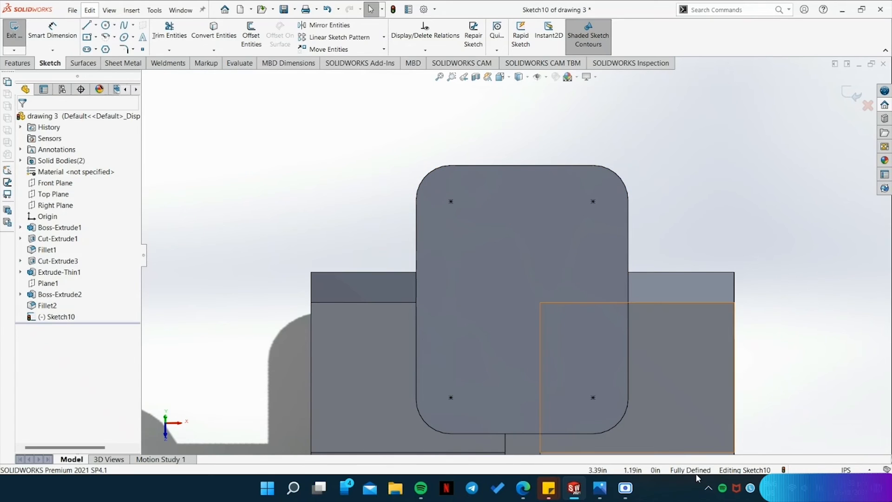
Draw circles of 0.155 in radius on the plate's two upper points, checking the hole diameter in the reference drawing.
click(106, 25)
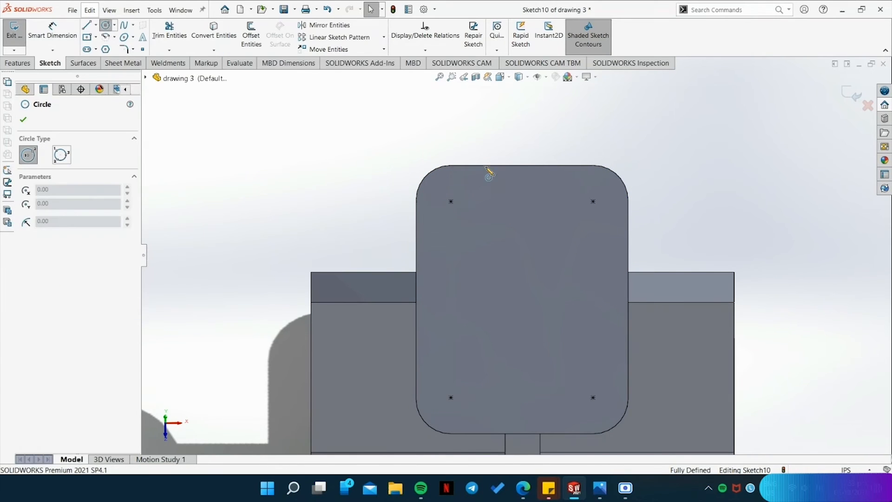
click(450, 201)
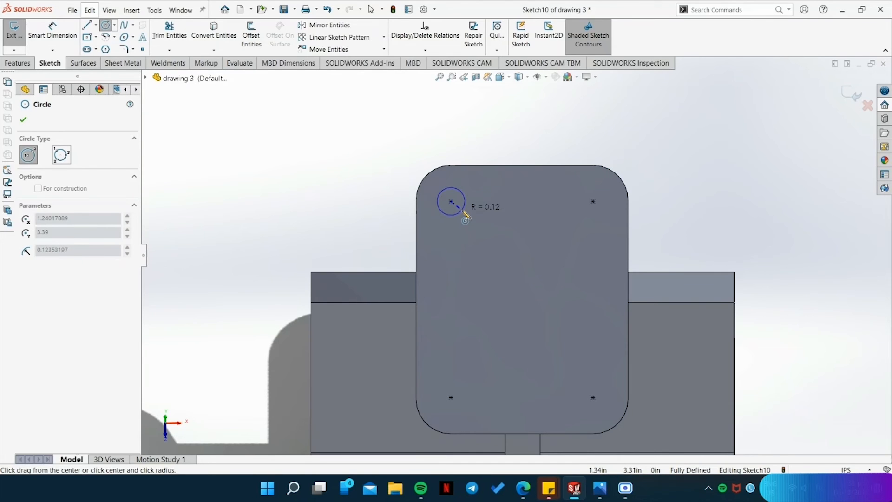
click(600, 488)
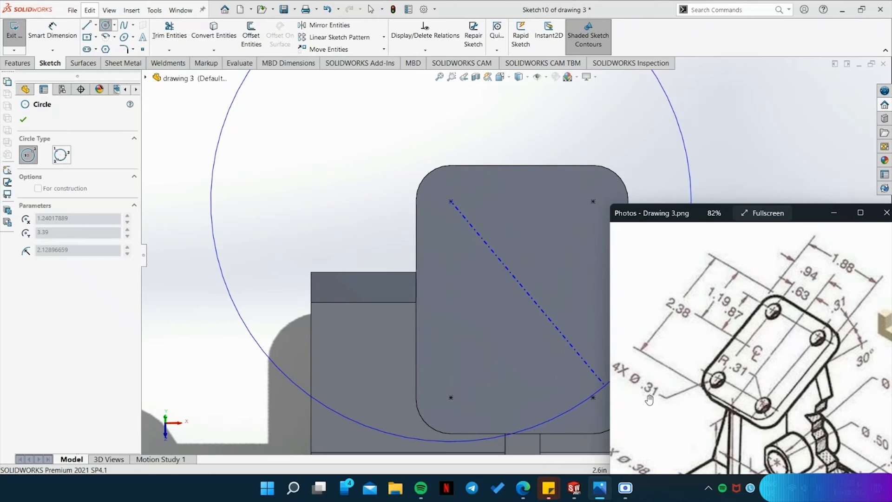
click(468, 213)
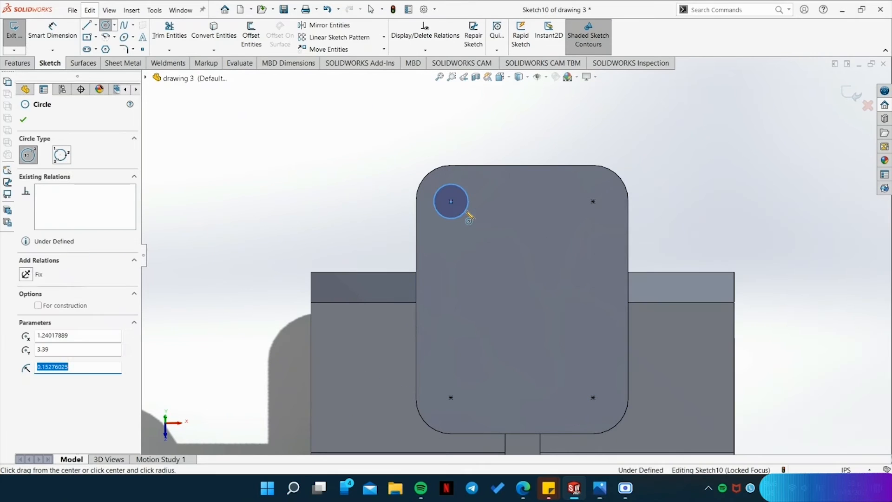
click(592, 202)
click(599, 218)
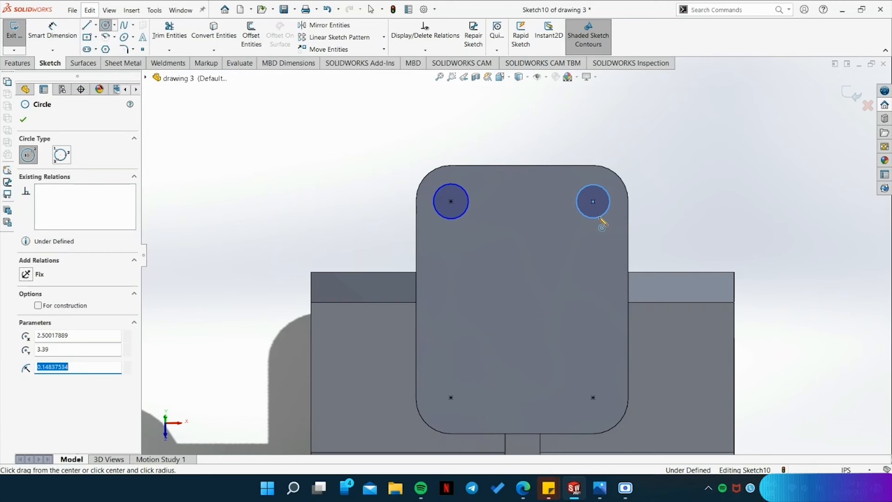
key(Return)
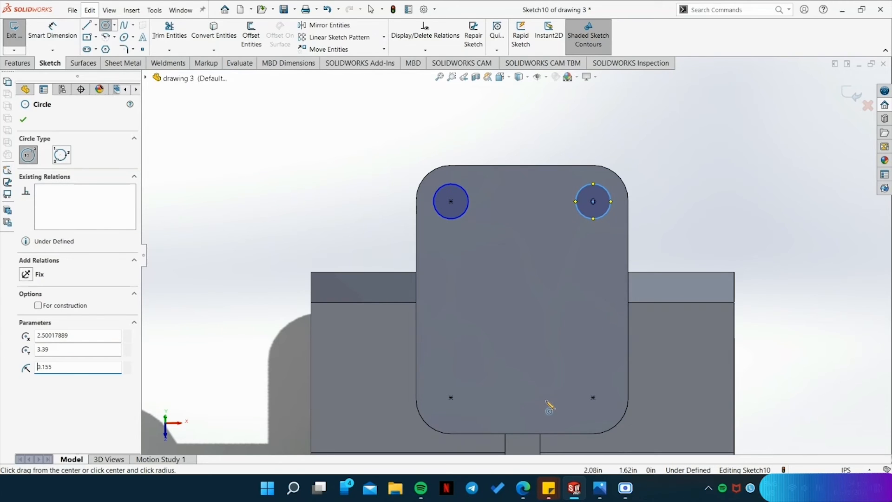
Draw circles of 0.155 in radius centred on the plate's two lower points.
click(450, 397)
click(462, 421)
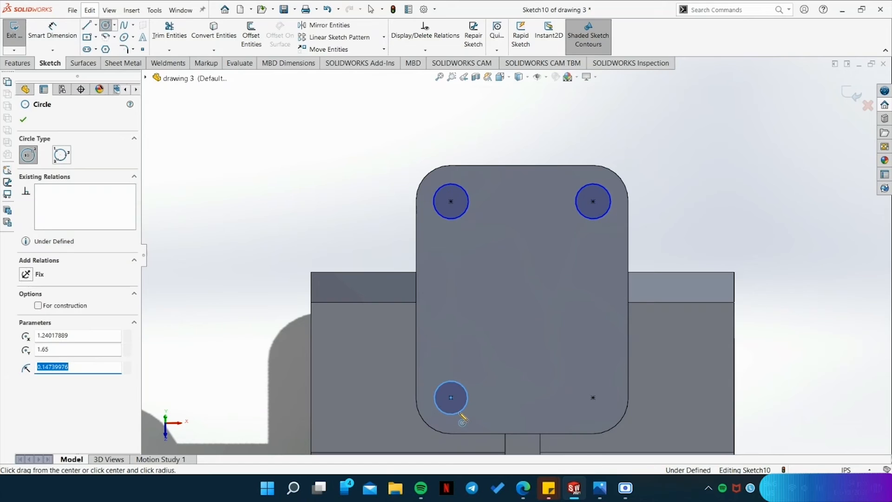
text(.155)
key(Return)
click(593, 397)
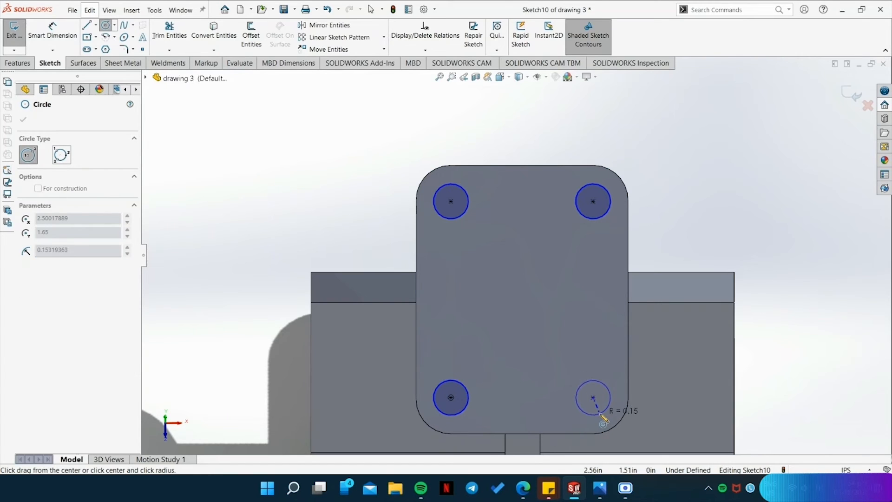
click(601, 416)
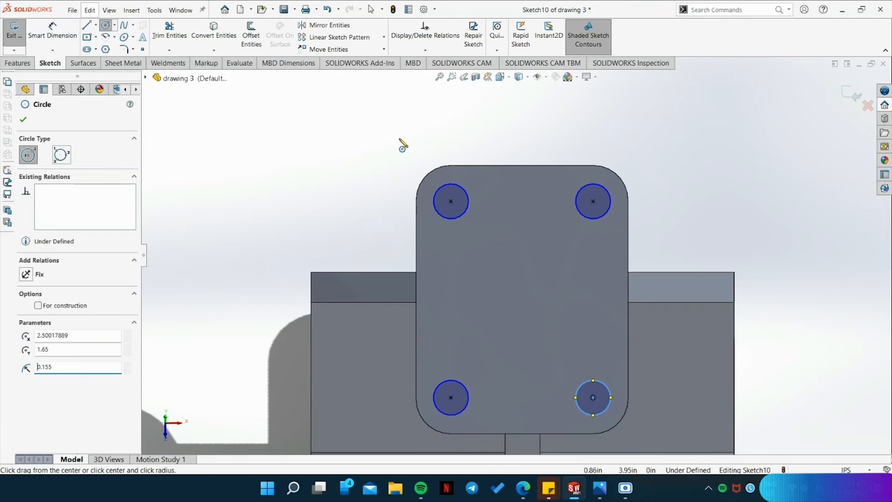
Apply an Equal relation to the four hole circles.
key(Escape)
click(467, 208)
ctrl+click(593, 219)
ctrl+click(470, 396)
ctrl+click(585, 415)
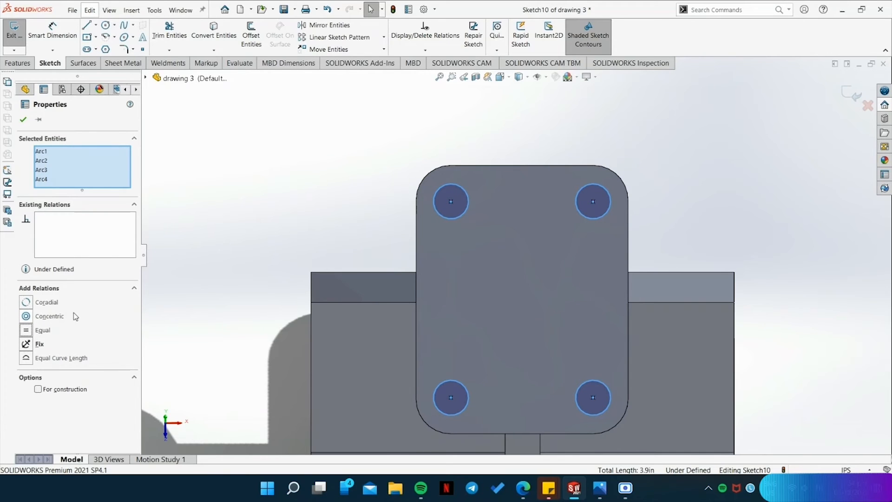
key(ctrl+z)
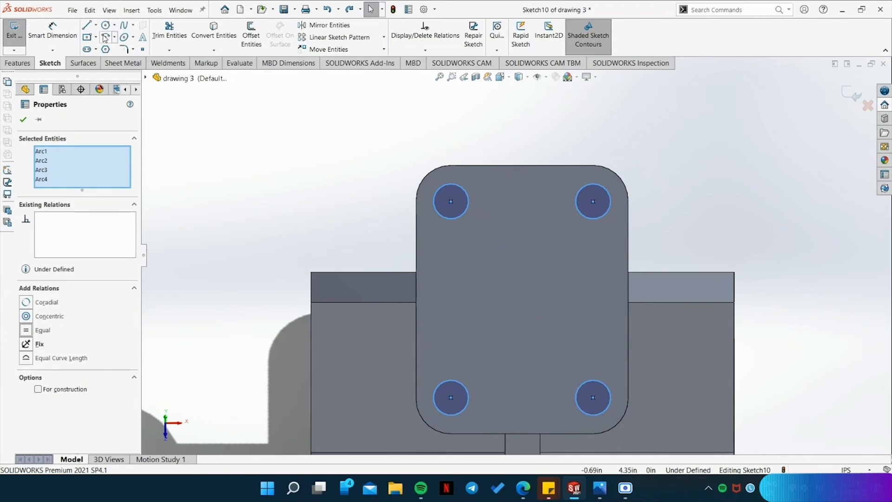
Dimension the upper-left circle's diameter as 0.31 in and add a driven diameter dimension to the upper-right circle.
click(58, 36)
click(469, 195)
click(389, 157)
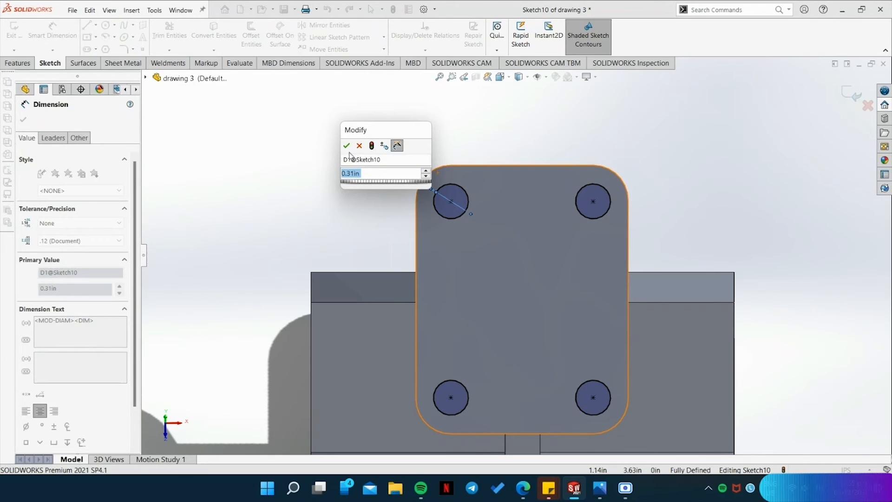
click(348, 146)
click(611, 198)
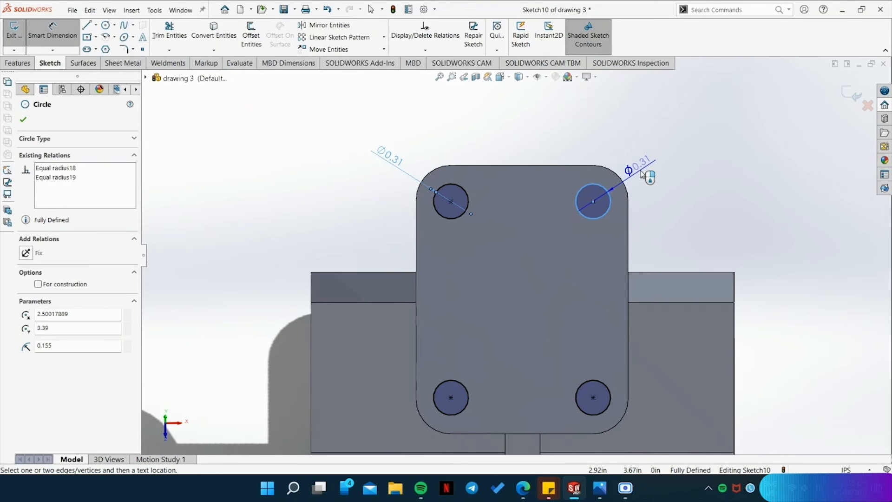
click(642, 174)
click(511, 239)
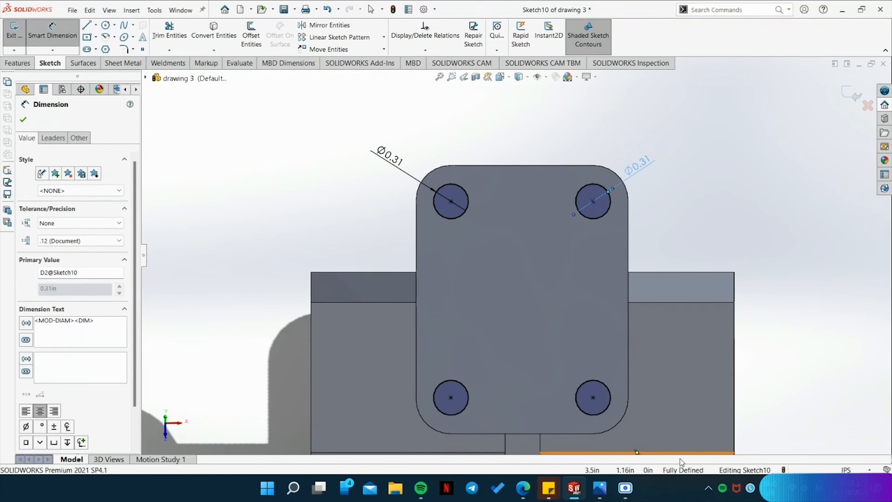
Cut the four circles into the plate with a Blind Extruded Cut 0.31 in deep.
click(18, 63)
click(160, 35)
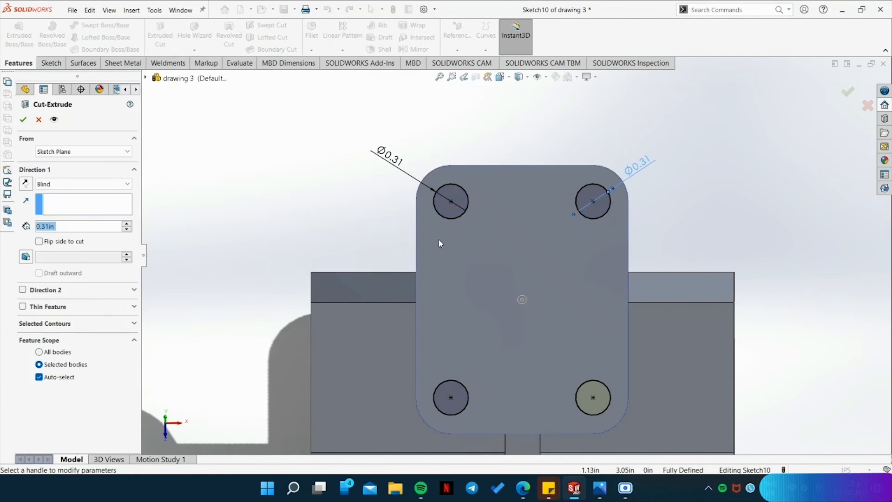
middle_drag(804, 453, 690, 319)
click(22, 120)
Examine the model in isometric view and compare it with the reference drawing to find the remaining features.
middle_drag(442, 261, 753, 338)
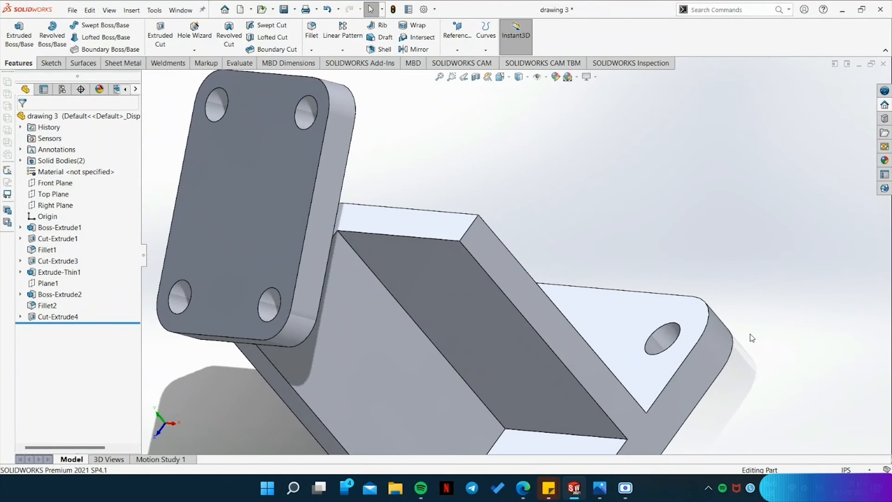
key(space)
click(377, 324)
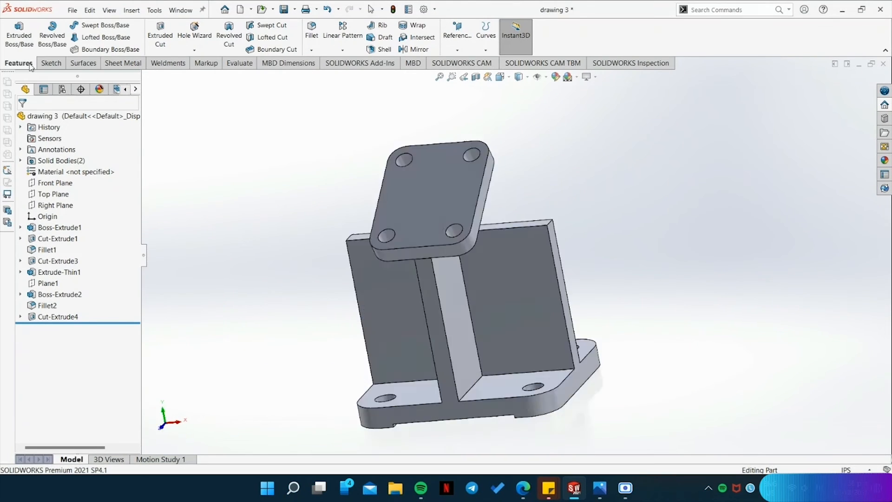
key(space)
click(497, 224)
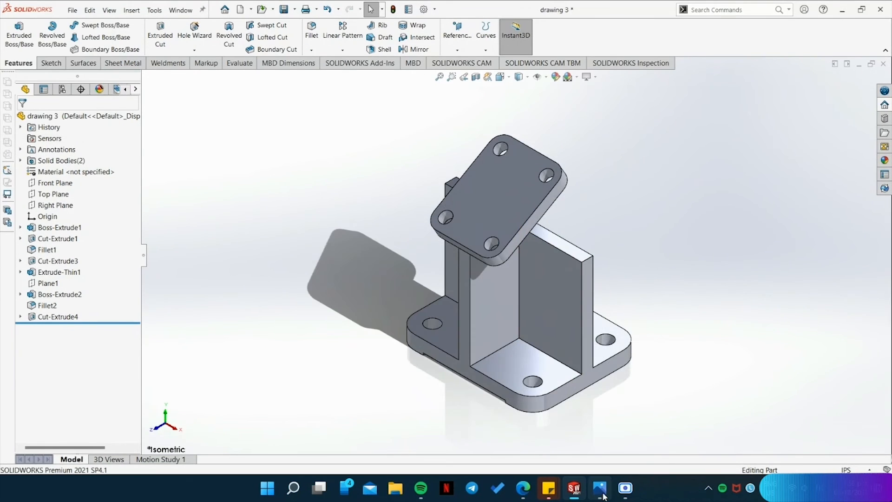
click(599, 487)
scroll(719, 379, down, 4)
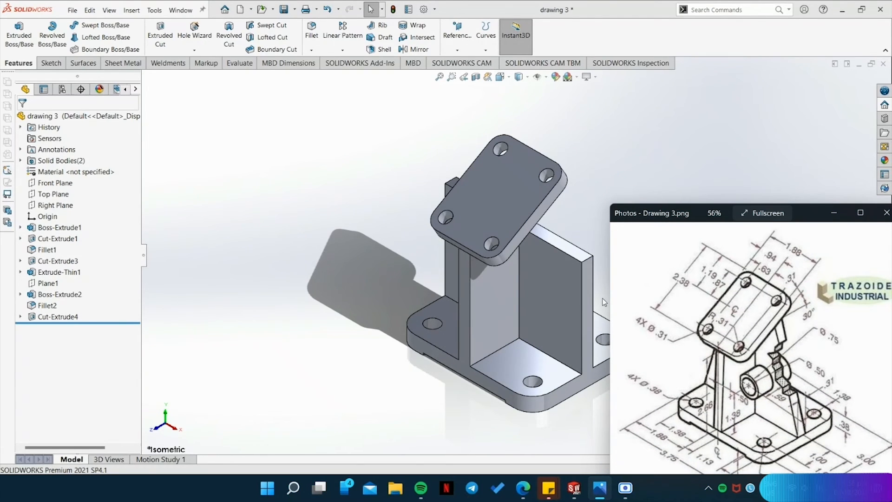
click(360, 238)
Start an Extruded Boss sketch on the upper end face of the T-shaped support beneath the tilted plate.
middle_drag(695, 350, 641, 309)
scroll(547, 241, down, 3)
middle_drag(587, 349, 610, 220)
click(509, 161)
click(535, 135)
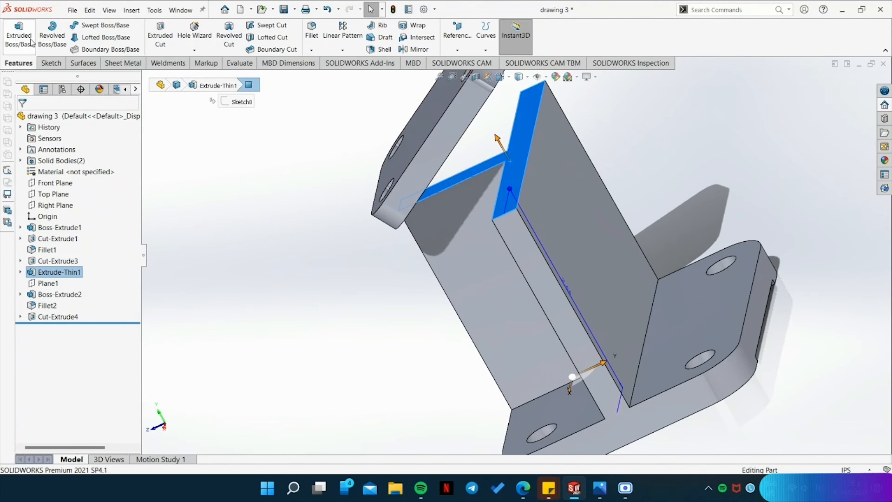
mouse_move(775, 282)
middle_down()
mouse_move(711, 311)
mouse_move(587, 313)
mouse_move(691, 309)
middle_up()
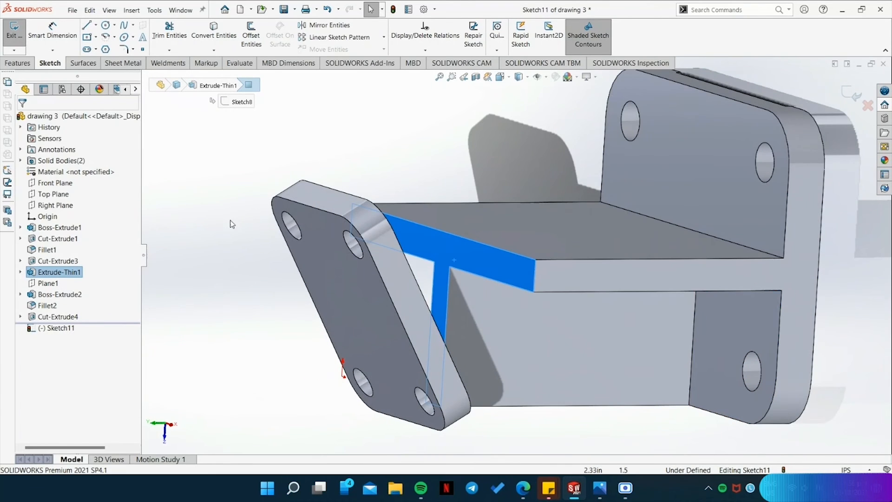
Trace the support's T-shaped upper end face with connected lines to form a closed profile.
click(87, 26)
middle_drag(507, 165, 514, 223)
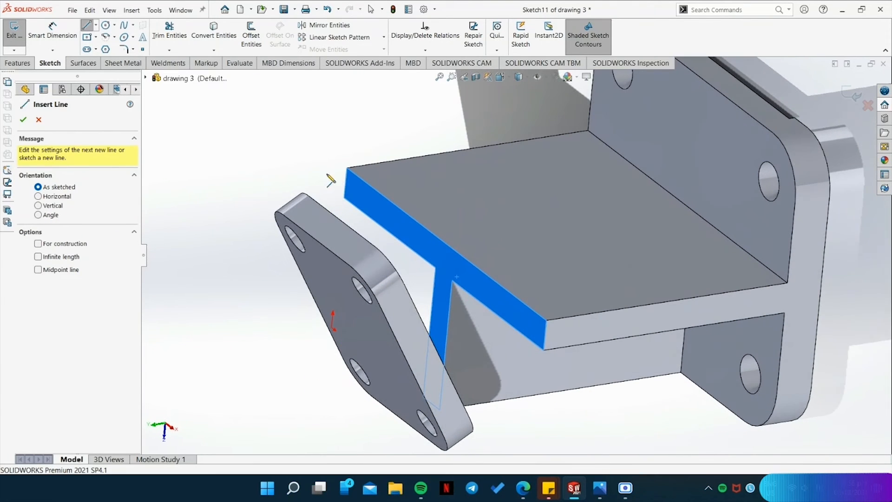
click(348, 168)
click(344, 199)
click(435, 268)
middle_drag(431, 302, 421, 369)
click(427, 365)
click(440, 389)
click(447, 304)
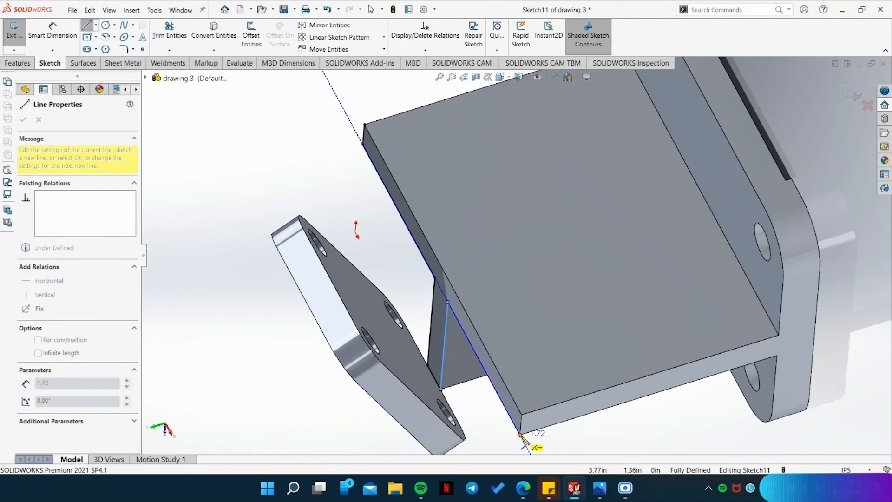
click(520, 435)
middle_drag(520, 435, 538, 380)
click(526, 409)
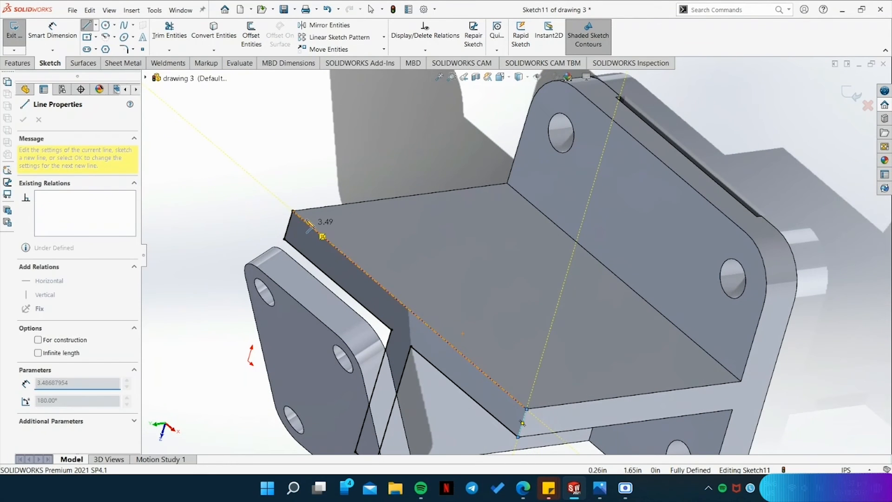
click(293, 211)
key(Escape)
key(Escape)
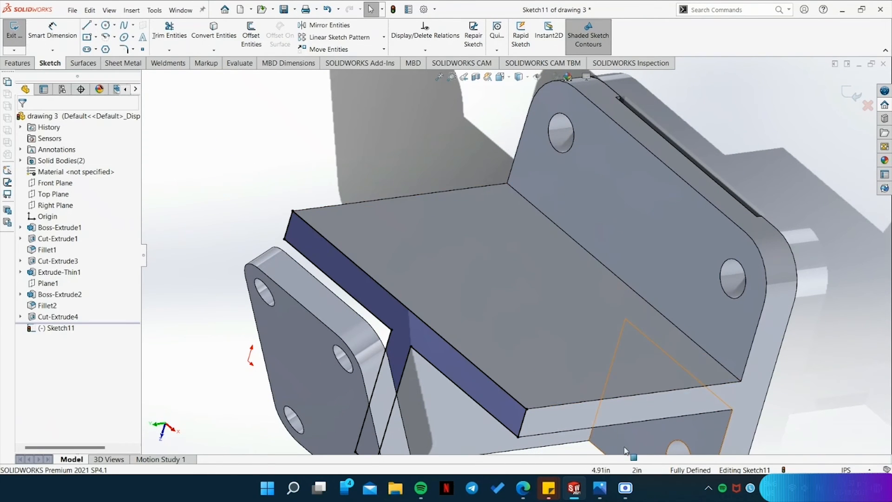
Extrude the T-shaped profile as a boss with Up To Surface, ending on the tilted plate's underside.
click(17, 62)
click(19, 35)
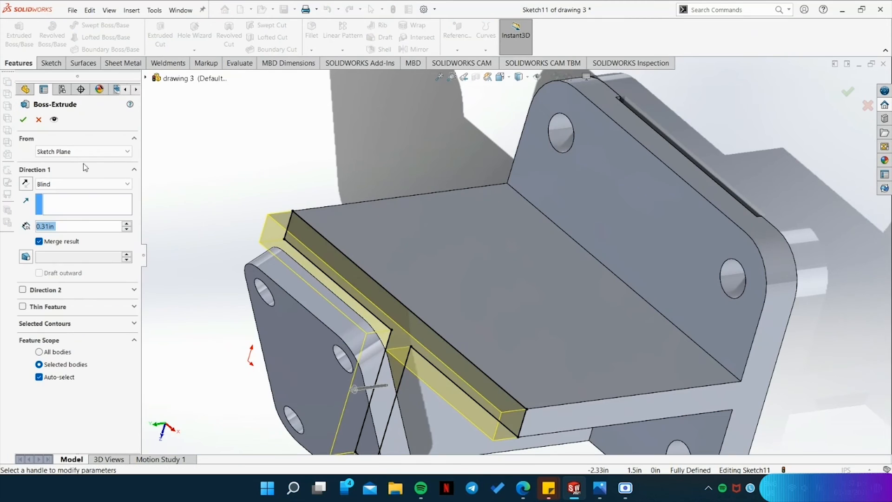
click(84, 184)
click(56, 231)
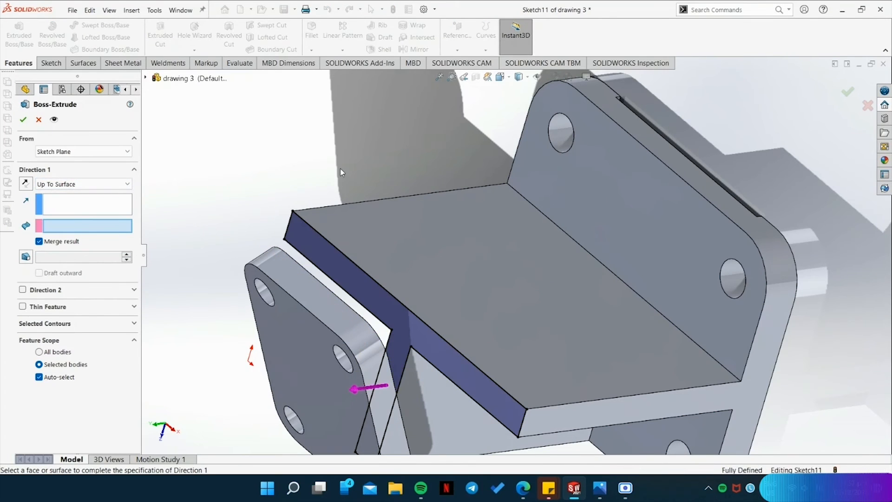
middle_drag(341, 169, 181, 333)
click(181, 333)
middle_drag(274, 184, 409, 288)
scroll(410, 291, down, 3)
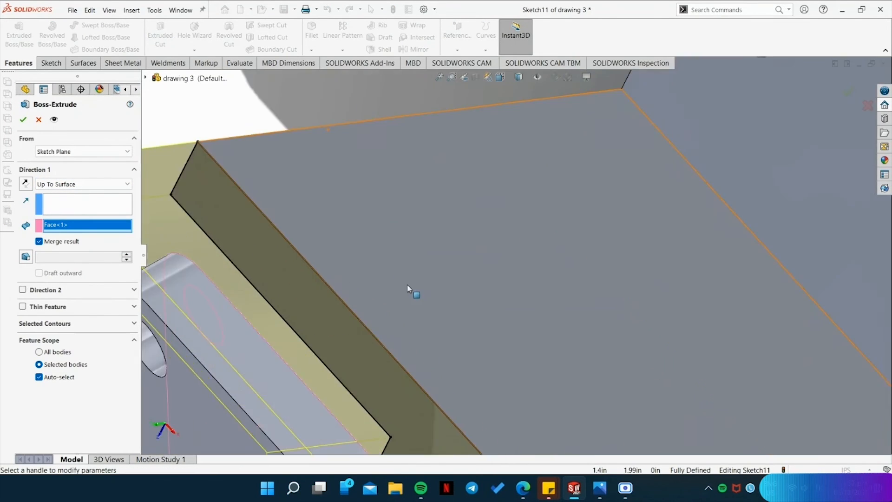
scroll(483, 311, up, 6)
middle_drag(494, 315, 564, 188)
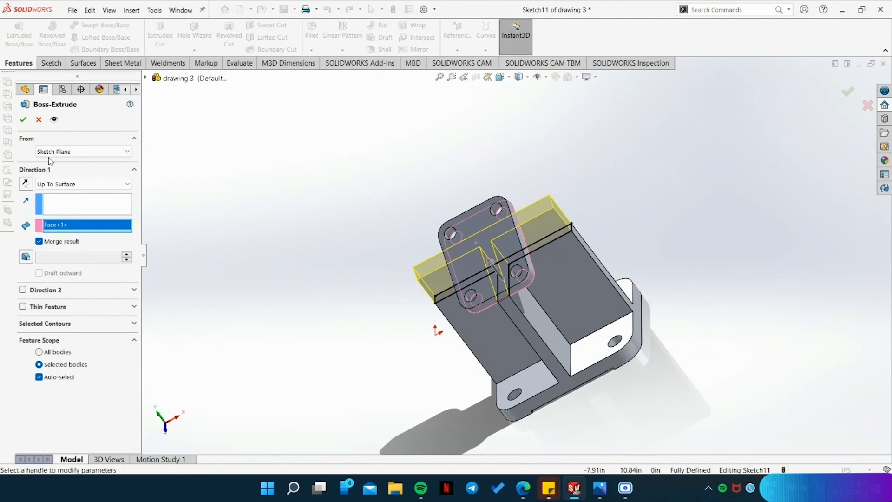
click(23, 121)
Sketch a closed triangle about 3.44 in high on the support flange's front face, sloping from its lower-left corner to the tilted plate's left edge.
middle_drag(535, 302, 680, 442)
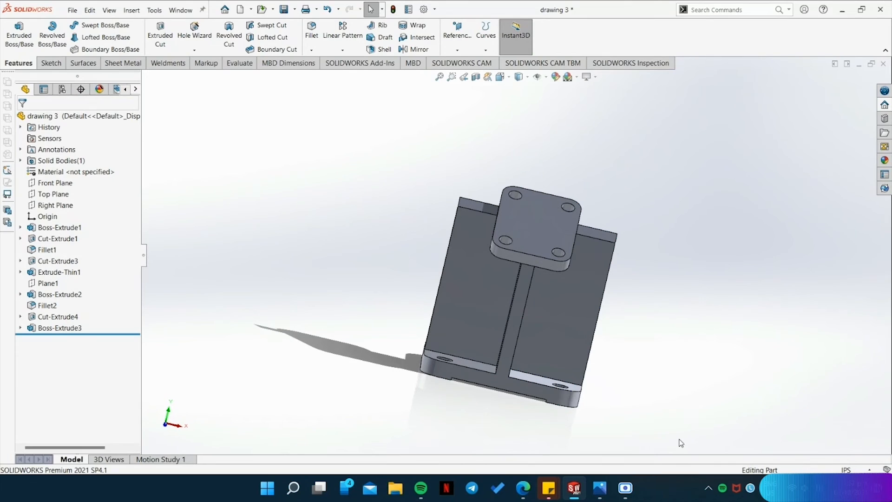
click(599, 491)
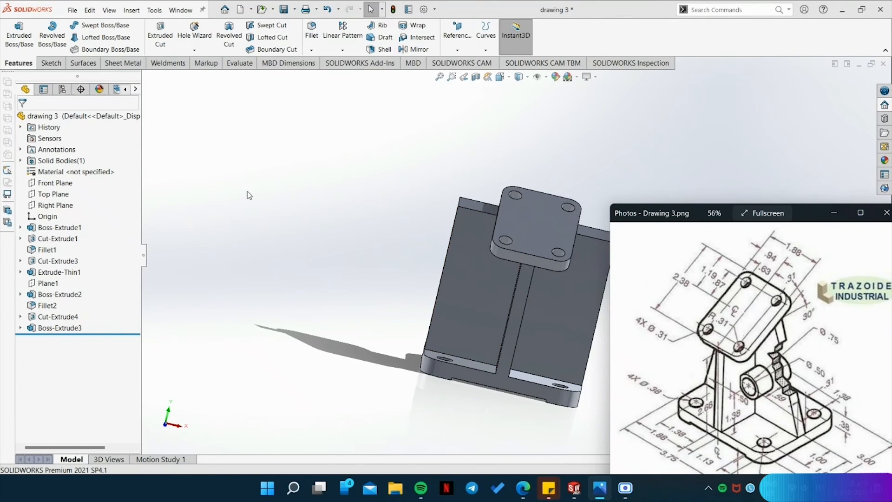
click(276, 174)
key(space)
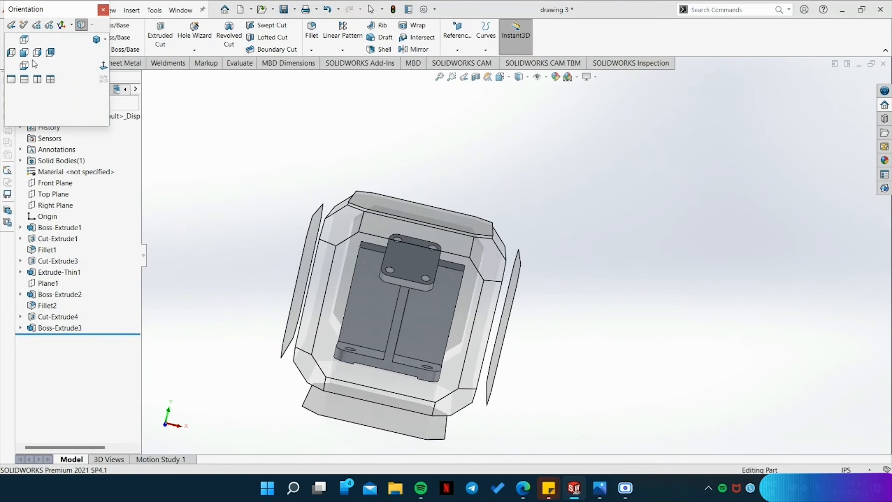
click(25, 53)
click(51, 63)
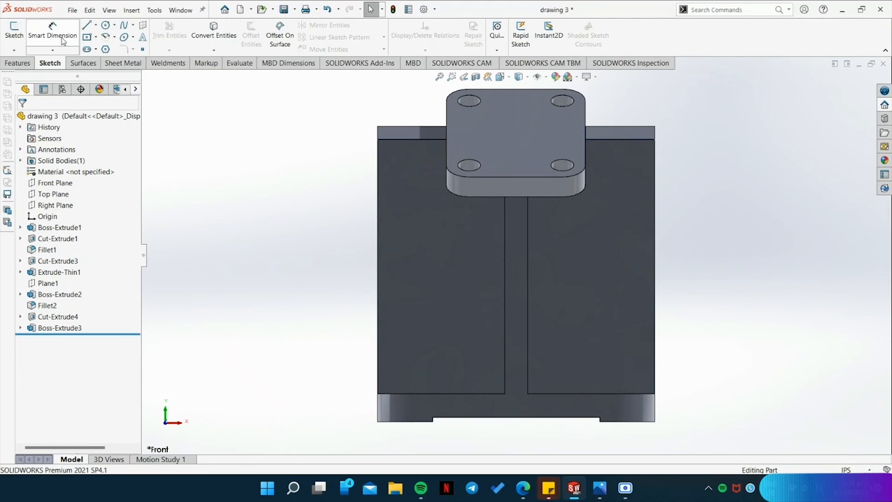
click(86, 24)
click(449, 222)
click(383, 383)
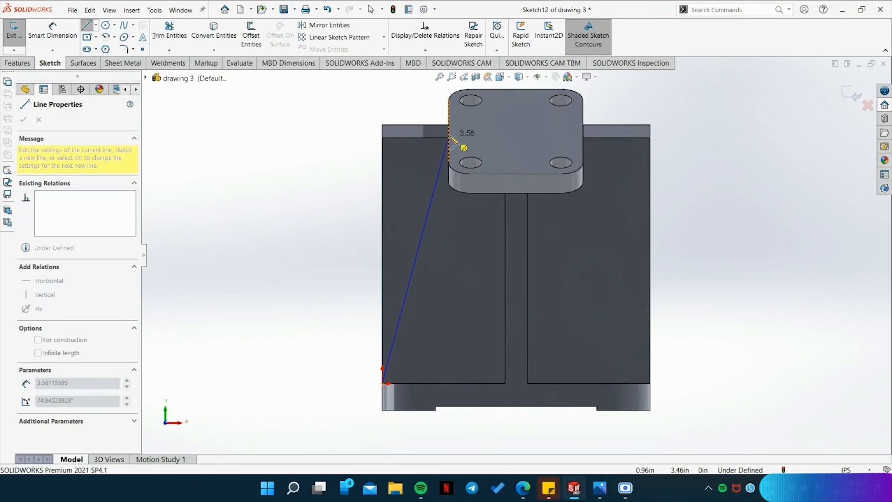
click(448, 137)
click(382, 137)
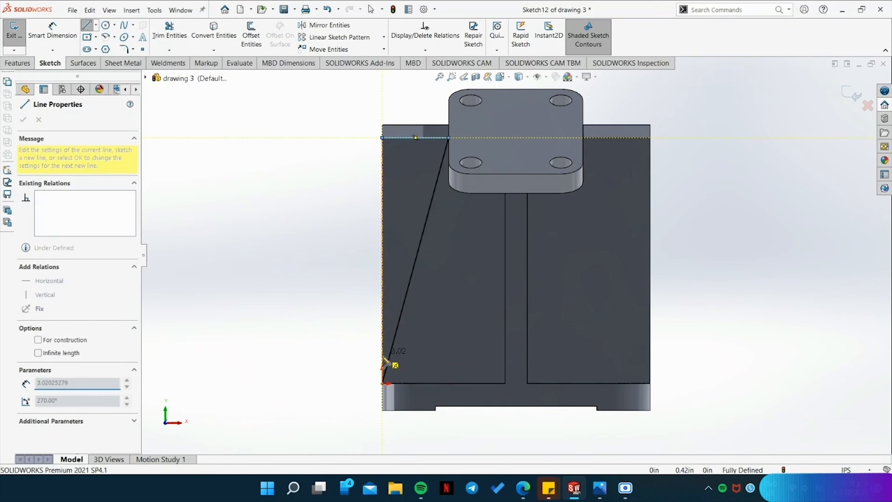
click(382, 383)
Add a matching closed triangle along the flange's right edge, with its slanted line about 3.56 in long from plate edge to base.
click(651, 382)
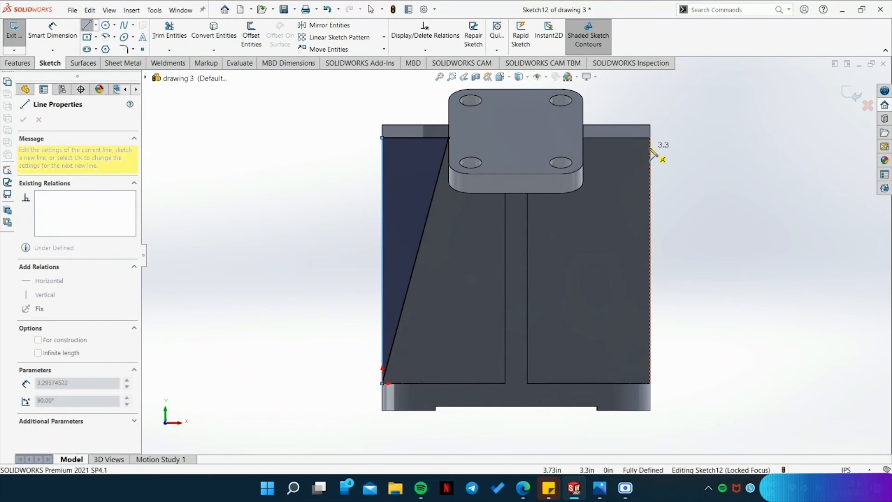
click(650, 138)
click(583, 138)
click(651, 383)
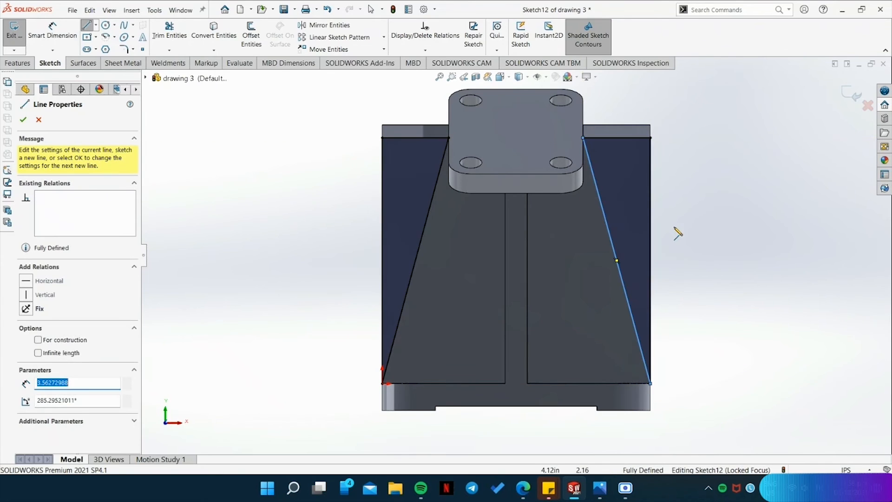
middle_drag(305, 195, 392, 211)
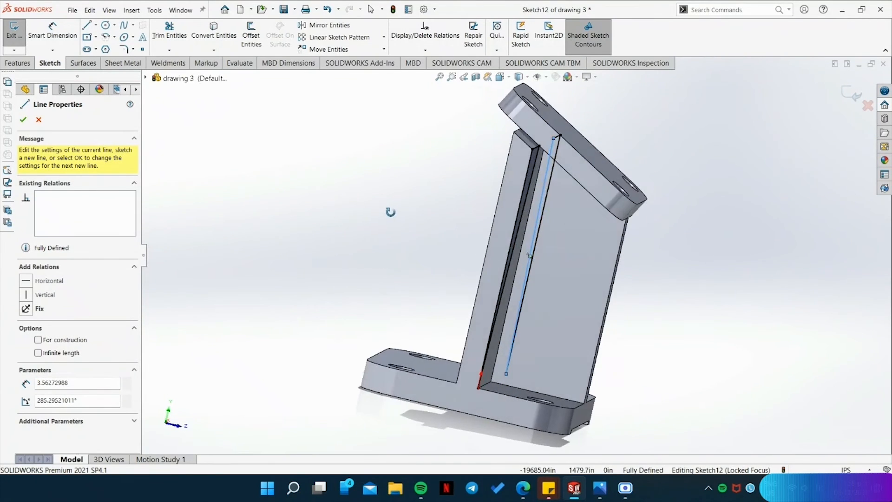
middle_drag(473, 179, 341, 223)
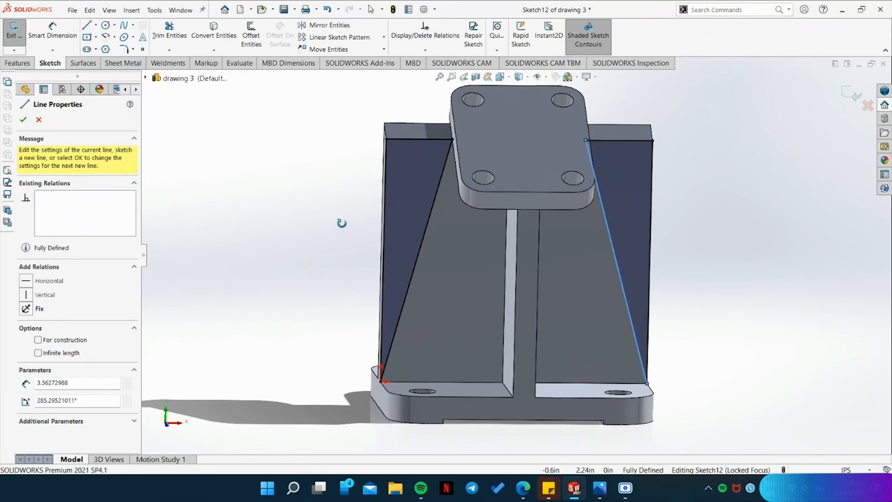
click(22, 119)
key(Escape)
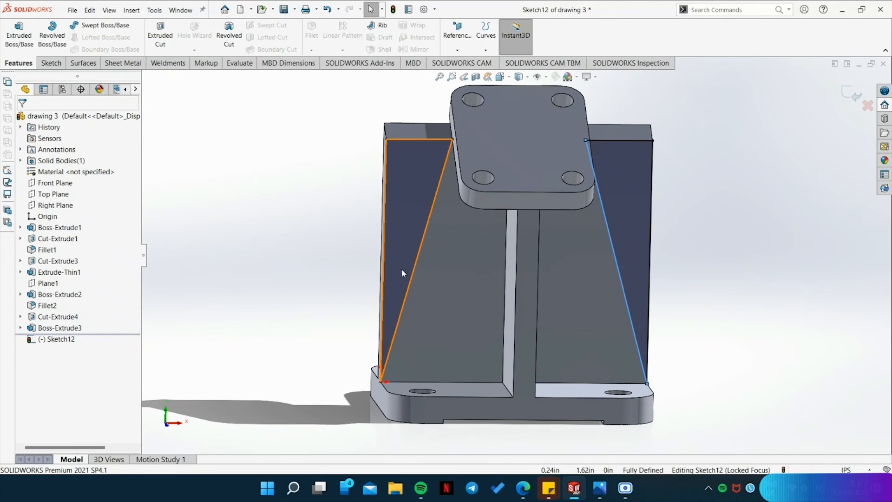
Cut both triangular areas out of the support flange with an Extruded Cut to taper its sides.
click(160, 35)
middle_drag(405, 205, 262, 292)
click(22, 121)
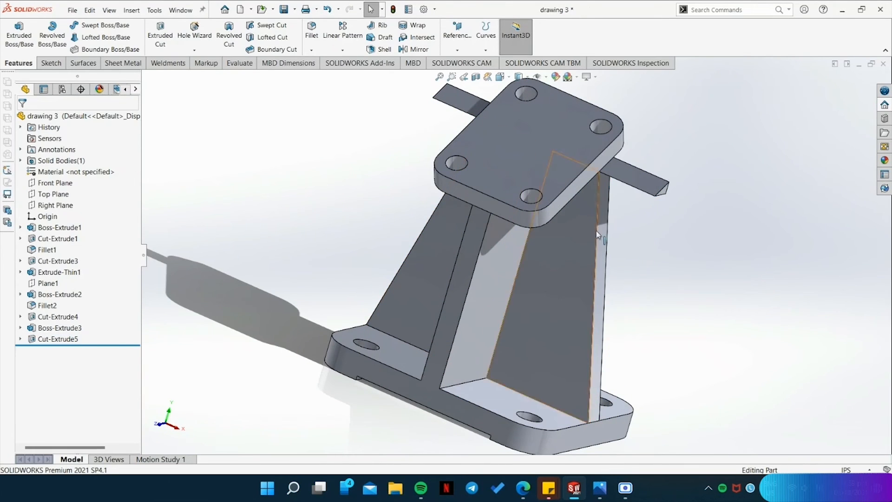
Sketch a closed triangle about 0.18 in high on the end face of the strip protruding from the right side beneath the plate.
middle_drag(636, 175, 484, 105)
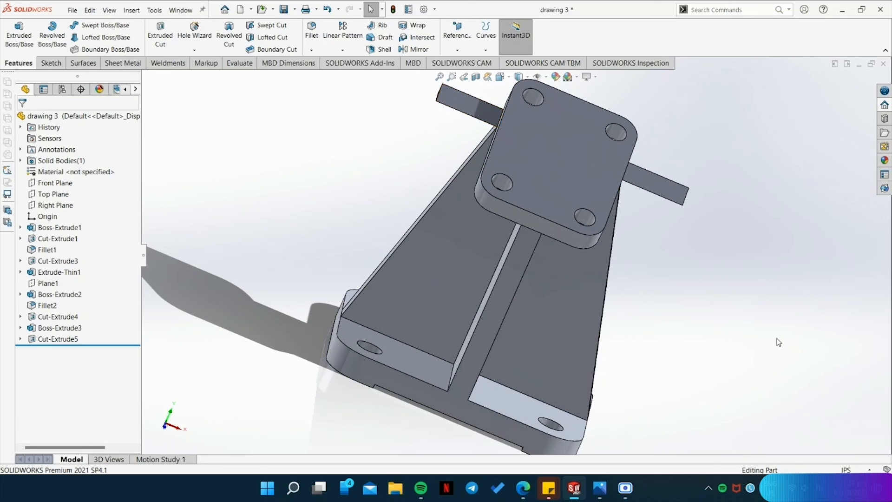
middle_drag(773, 298, 699, 299)
click(51, 63)
click(14, 35)
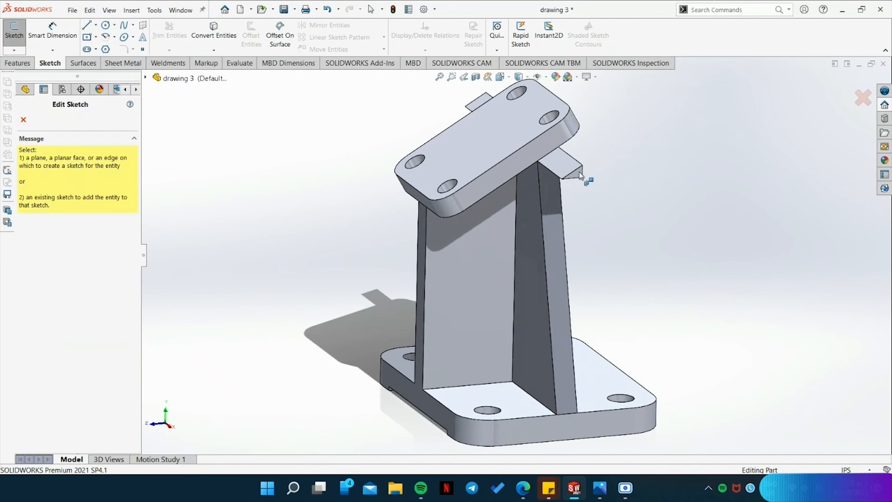
click(580, 173)
key(l)
scroll(538, 125, down, 6)
click(513, 161)
click(395, 229)
click(513, 229)
click(513, 161)
click(18, 63)
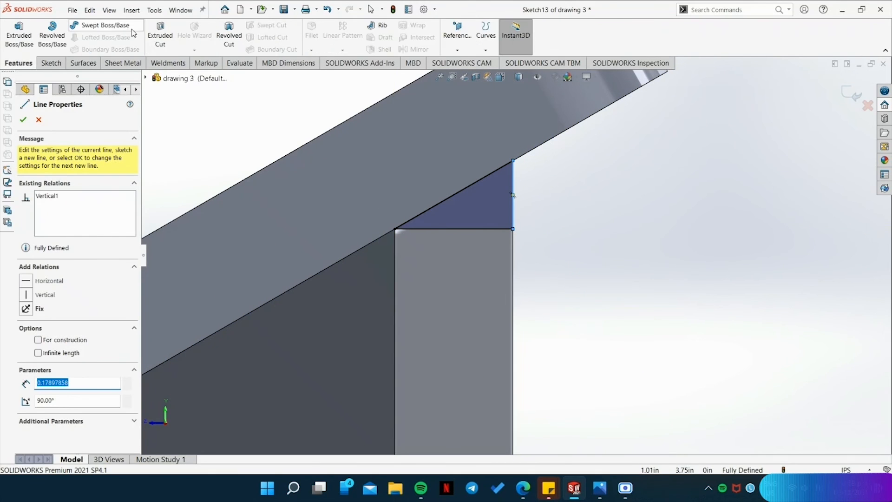
Remove the right protruding strip with an Extruded Cut set to Up To Surface, ending on the flange's sloped side face.
click(160, 35)
middle_drag(669, 212, 564, 214)
click(75, 184)
click(69, 235)
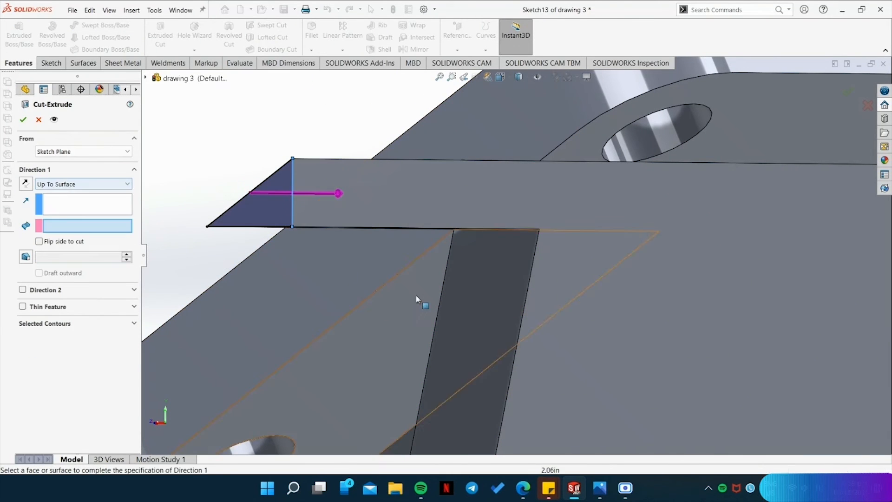
click(474, 314)
scroll(365, 143, down, 4)
scroll(369, 142, up, 5)
click(20, 121)
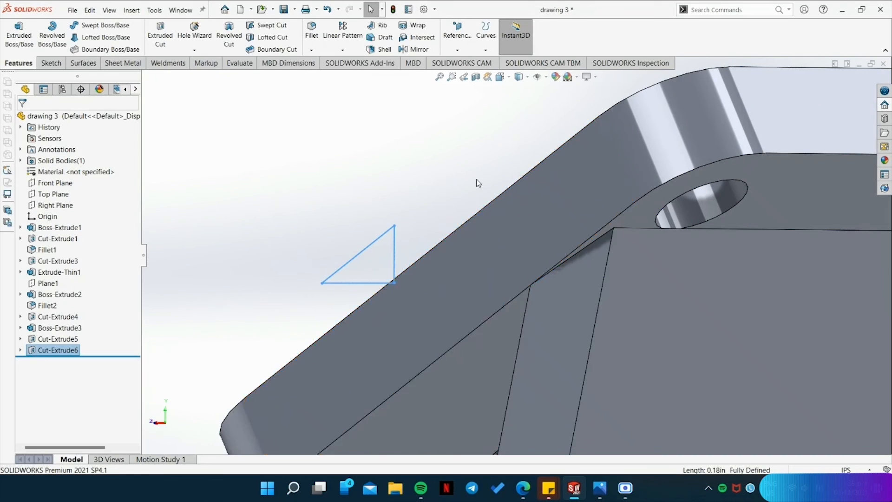
Sketch a closed triangle on the end face of the left protruding strip beneath the plate, with a slanted side about 0.36 in long.
middle_drag(475, 180, 505, 235)
scroll(559, 274, up, 4)
middle_drag(568, 289, 710, 342)
scroll(784, 316, down, 6)
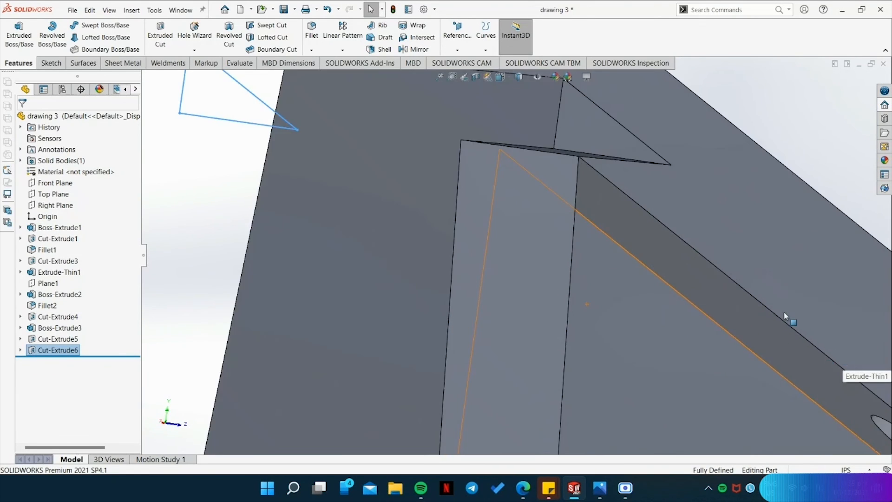
scroll(785, 316, up, 3)
middle_drag(785, 228, 656, 180)
click(51, 63)
click(14, 36)
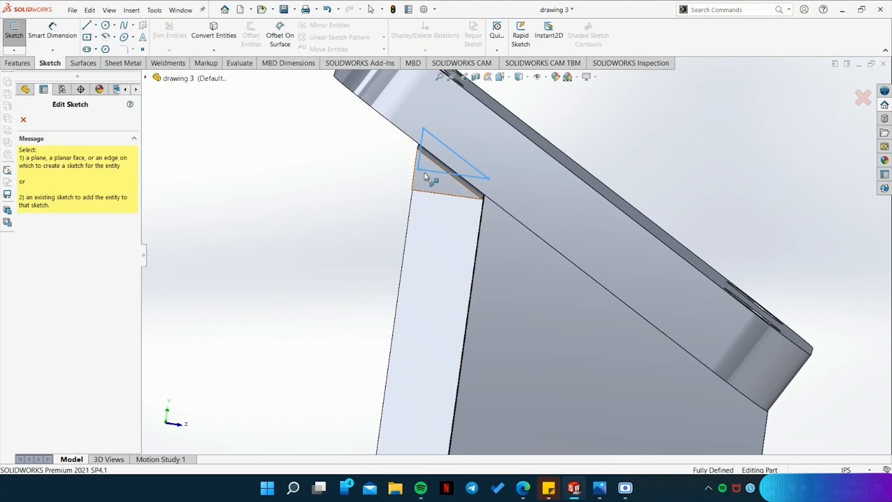
click(425, 172)
click(440, 113)
click(439, 186)
click(568, 186)
click(440, 113)
Remove the left protruding strip with an Extruded Cut set to Up To Surface, ending on the flange's left sloped side face.
click(18, 63)
click(160, 35)
middle_drag(375, 203, 414, 209)
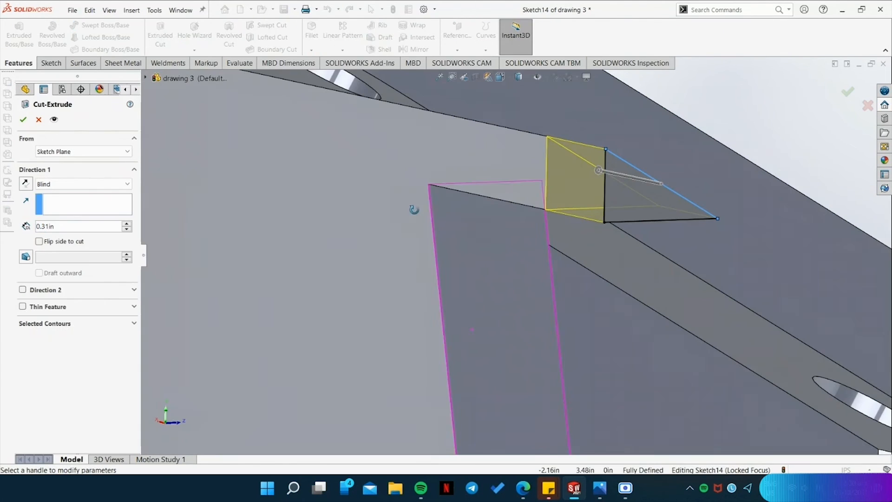
click(82, 184)
click(55, 223)
click(450, 262)
click(24, 119)
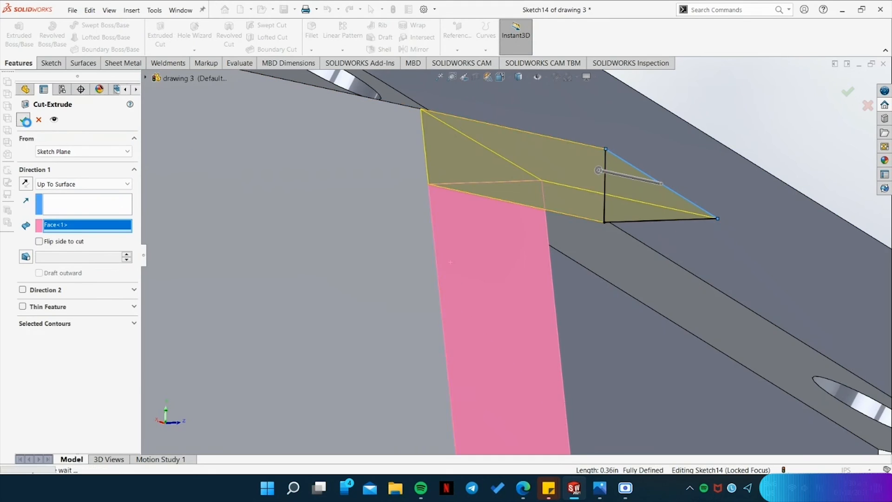
Examine the trimmed bracket and the enlarged reference drawing for the cylindrical boss's diameters, length and position.
click(701, 112)
middle_drag(599, 204, 514, 261)
scroll(428, 180, up, 3)
middle_drag(639, 235, 736, 352)
scroll(767, 277, up, 3)
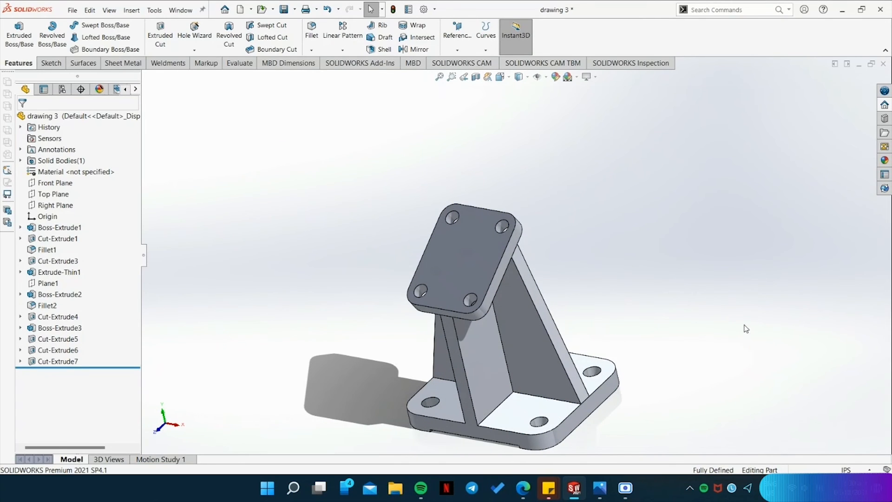
click(600, 487)
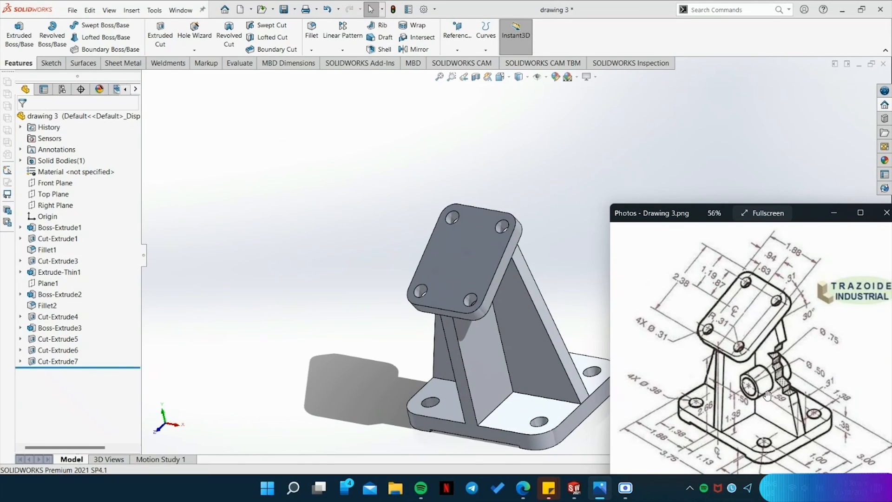
scroll(766, 396, up, 4)
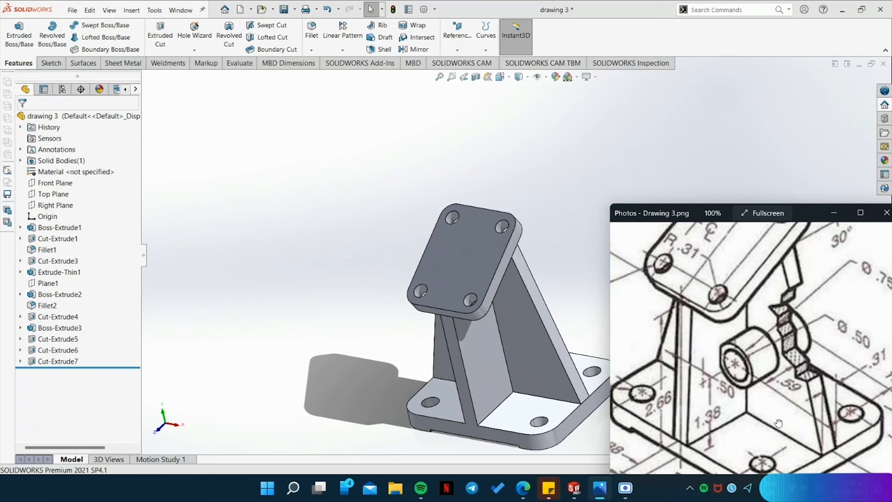
drag(779, 422, 763, 394)
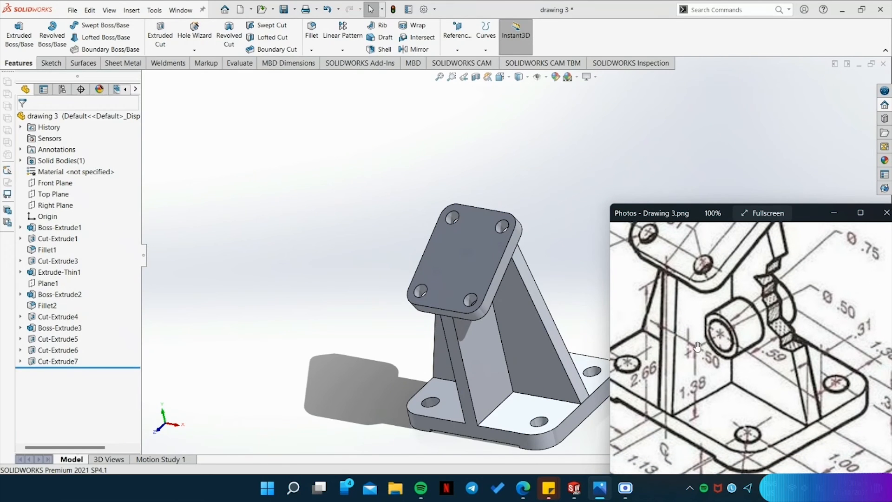
drag(760, 391, 734, 396)
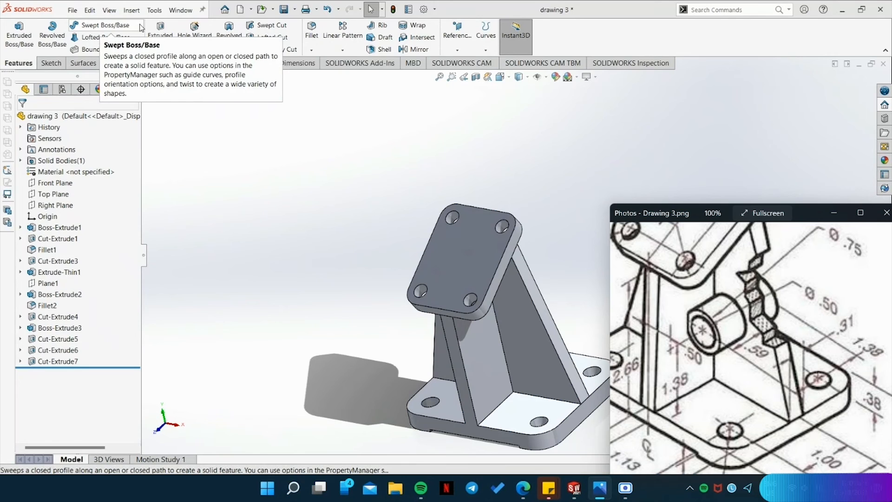
click(51, 63)
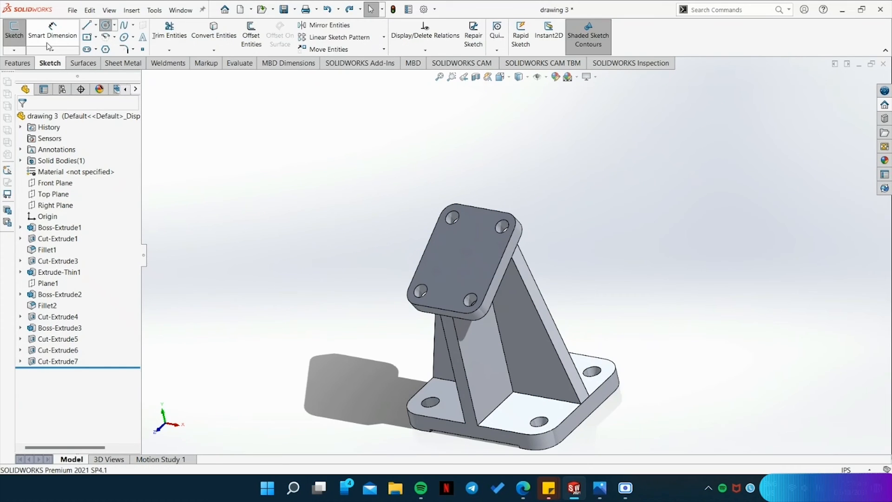
Create a mid plane between the front and back faces of the tapered support plate.
click(19, 64)
click(457, 36)
click(462, 62)
click(546, 368)
middle_drag(702, 325, 518, 316)
click(498, 310)
scroll(488, 379, down, 6)
middle_drag(452, 370, 564, 236)
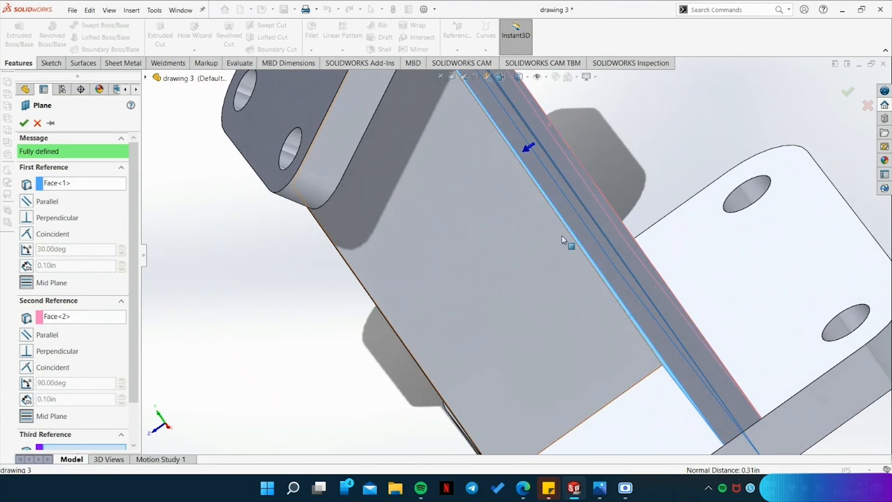
click(24, 123)
scroll(539, 318, up, 6)
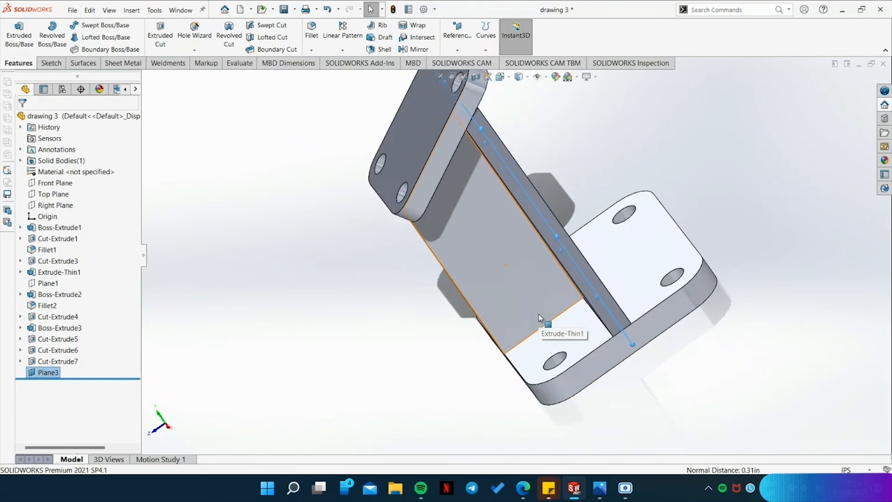
middle_drag(456, 368, 491, 296)
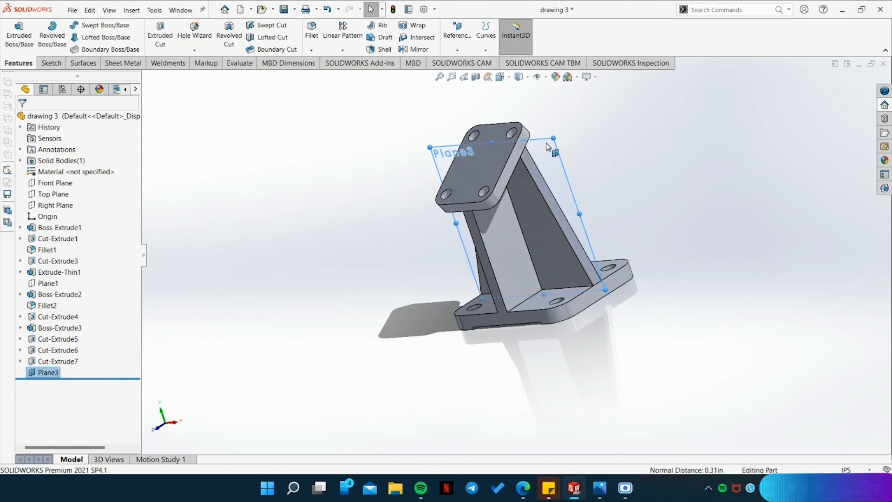
On the new mid plane, sketch a 1.38 in horizontal line along the base's top edge, starting from its right corner.
click(51, 63)
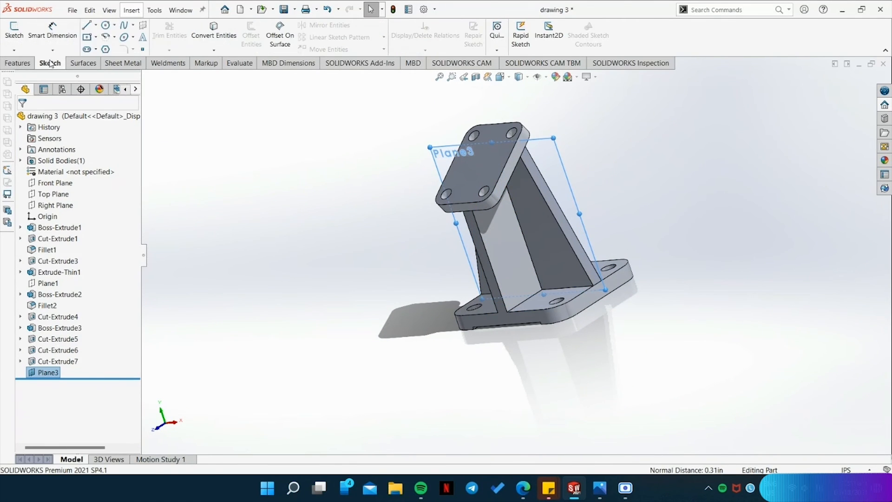
click(86, 25)
click(655, 394)
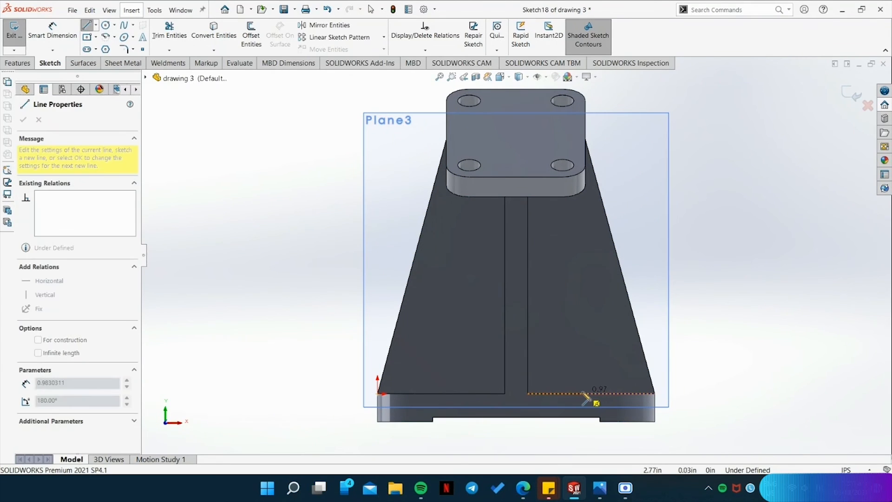
click(556, 394)
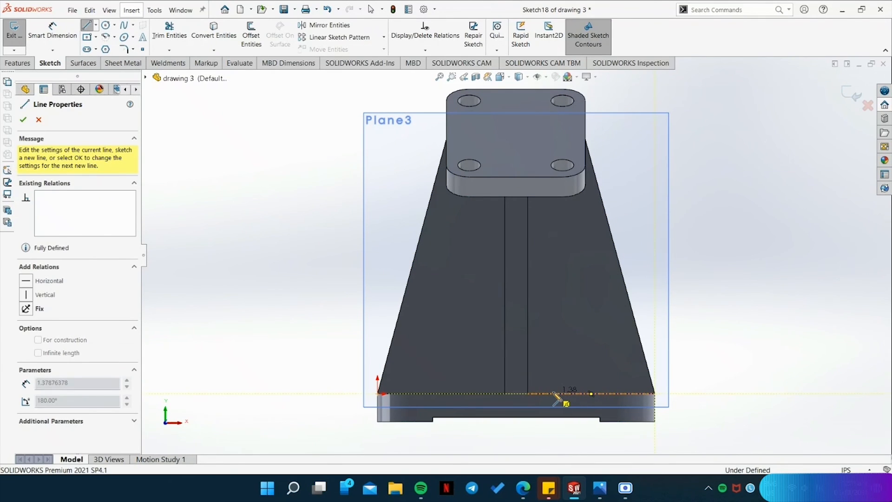
text(1.495)
key(Return)
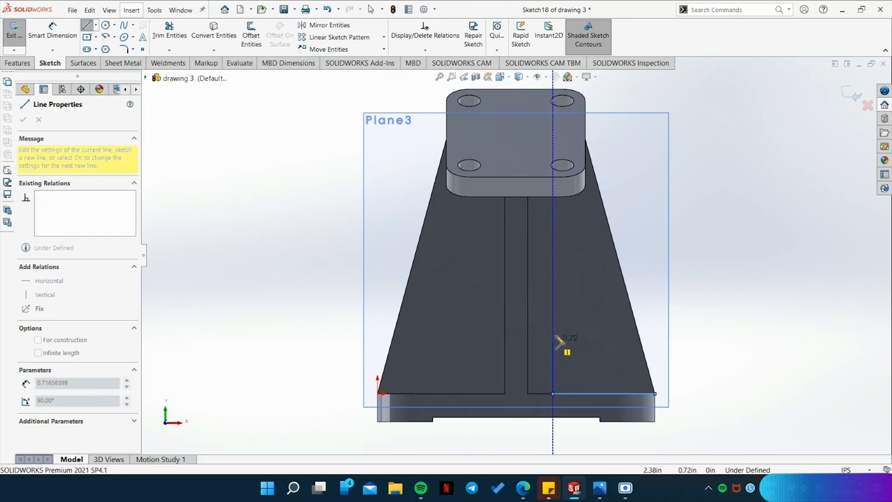
Sketch a 1.38 in vertical line upward from the inner end of the horizontal line.
click(553, 292)
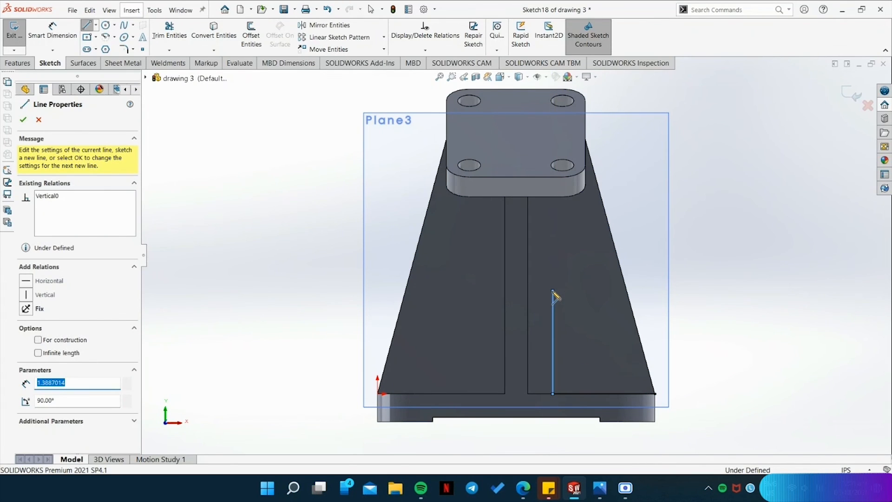
text(1.38)
key(Return)
key(Escape)
click(550, 339)
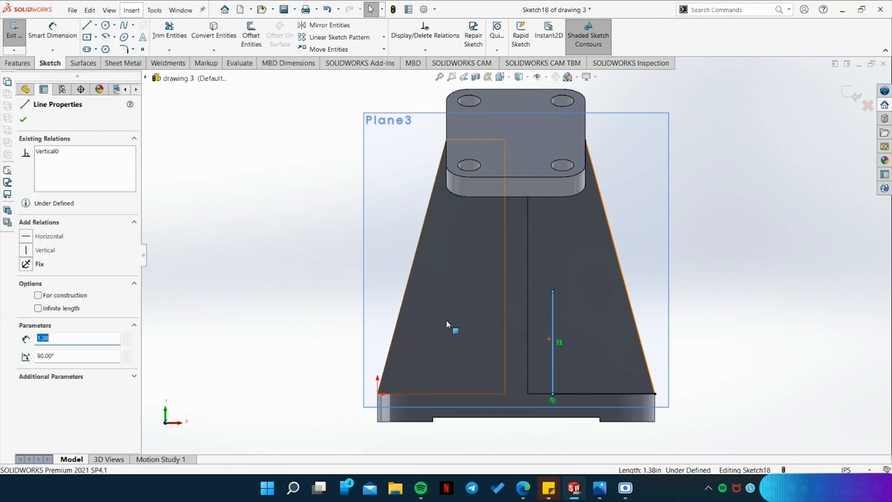
click(577, 394)
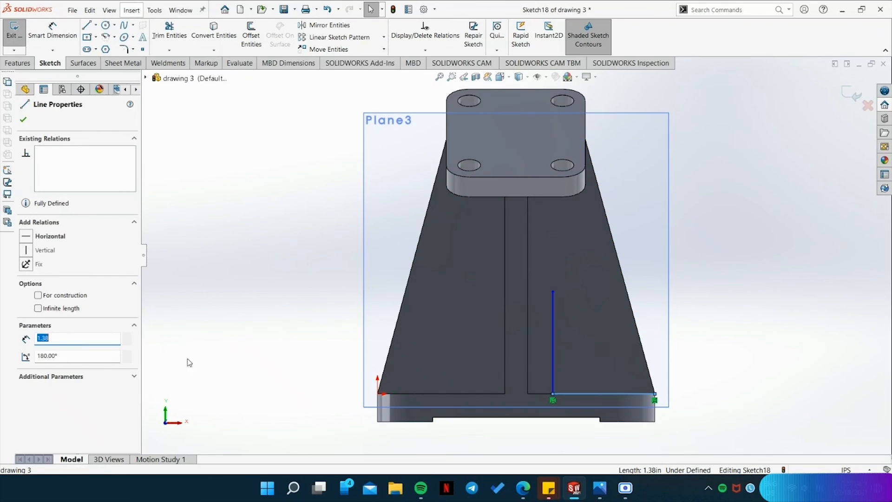
Sketch a circle with a 0.375 in radius centred on the upper end of the vertical line.
click(106, 25)
click(553, 292)
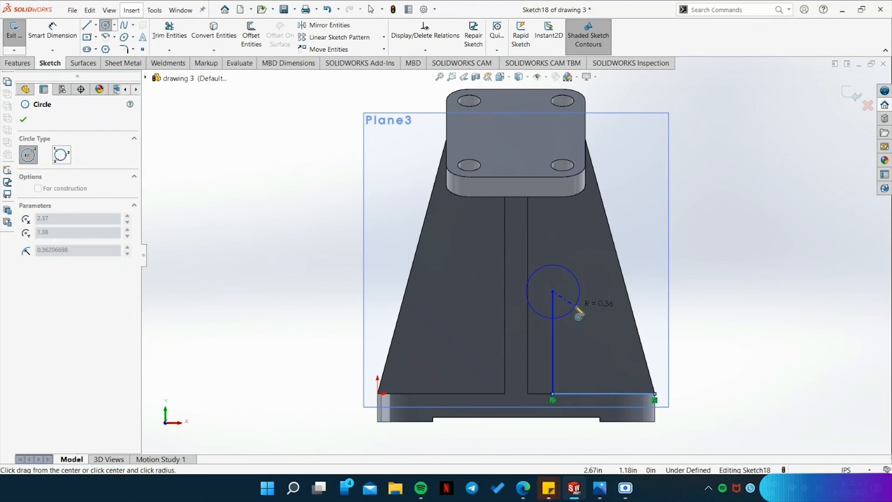
click(576, 308)
text(.375)
key(Return)
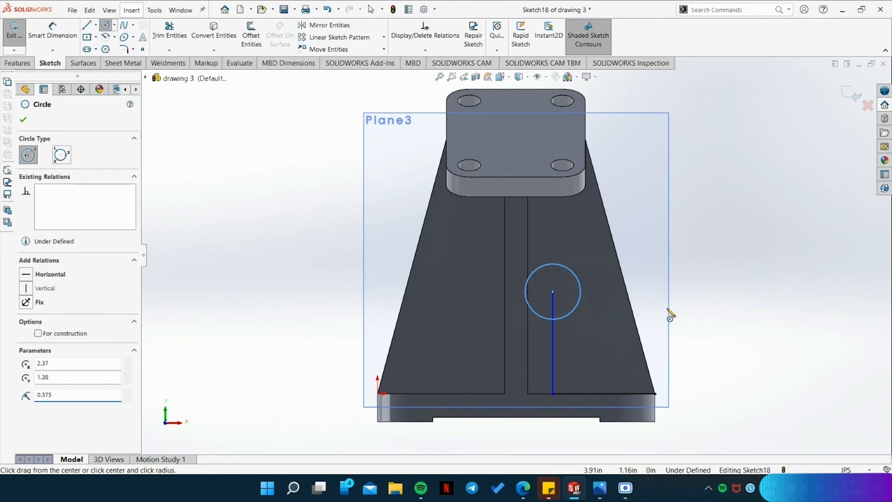
Delete the horizontal and vertical guide lines that located the circle.
key(Escape)
click(554, 355)
key(Delete)
Add a 0.75 in diameter dimension to the circle and delete it again.
click(580, 305)
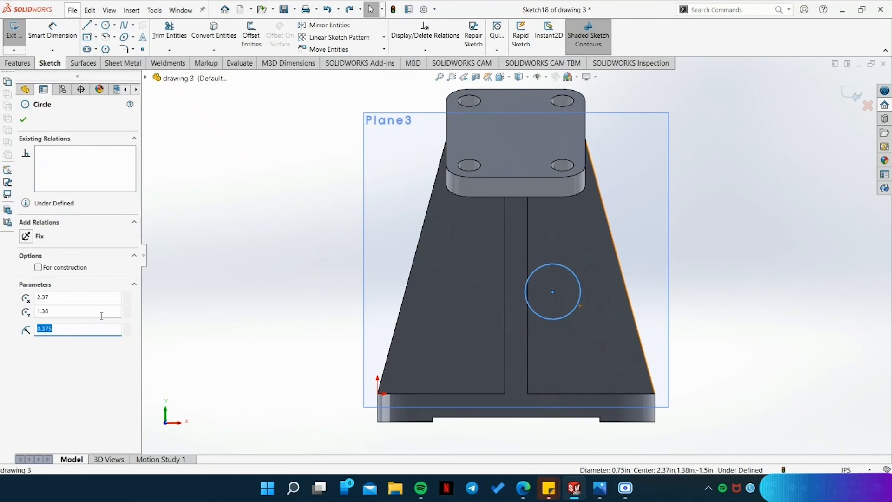
click(48, 37)
click(563, 314)
click(678, 260)
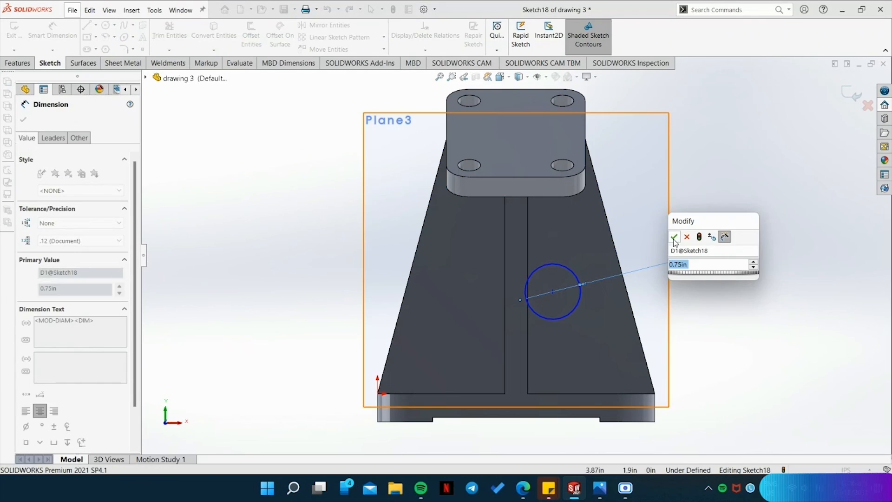
click(674, 237)
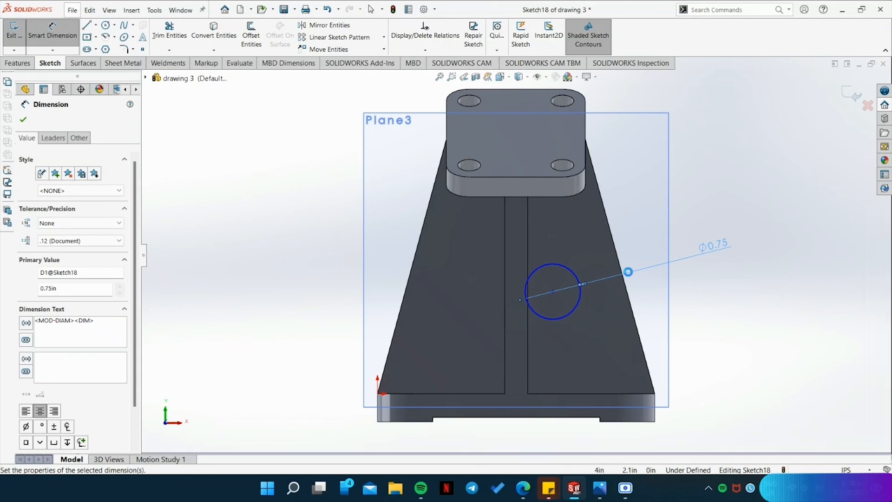
key(Escape)
click(700, 251)
key(Delete)
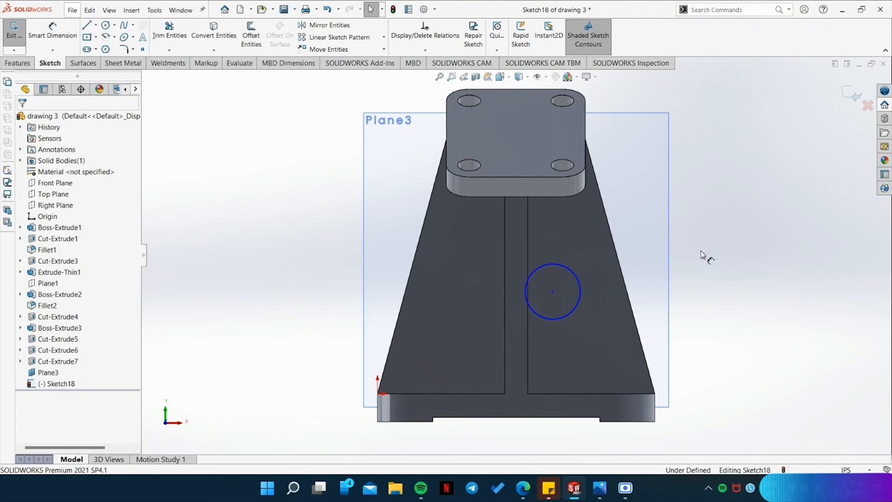
Apply a Fix relation to the 0.375 in radius circle.
click(575, 309)
double_click(54, 329)
click(27, 236)
click(222, 325)
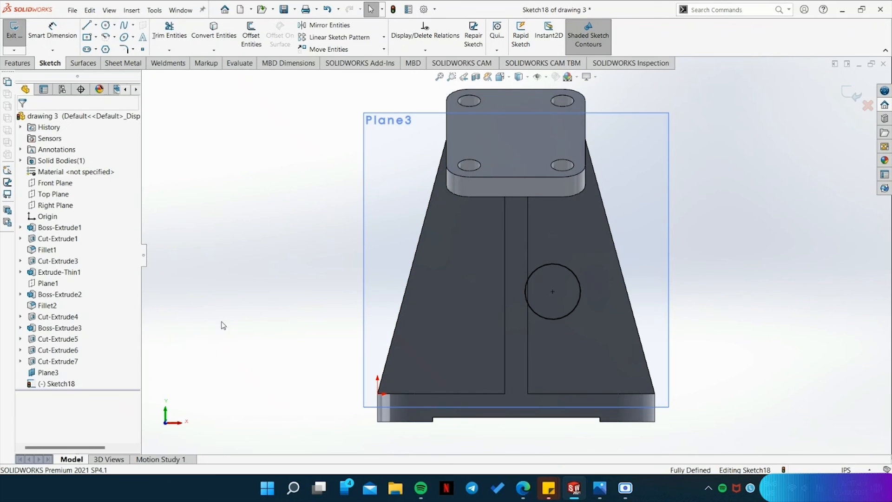
Extrude the circle as a merged boss, Blind 0.745 in from the mid plane, with the second direction also enabled.
middle_drag(746, 300, 655, 326)
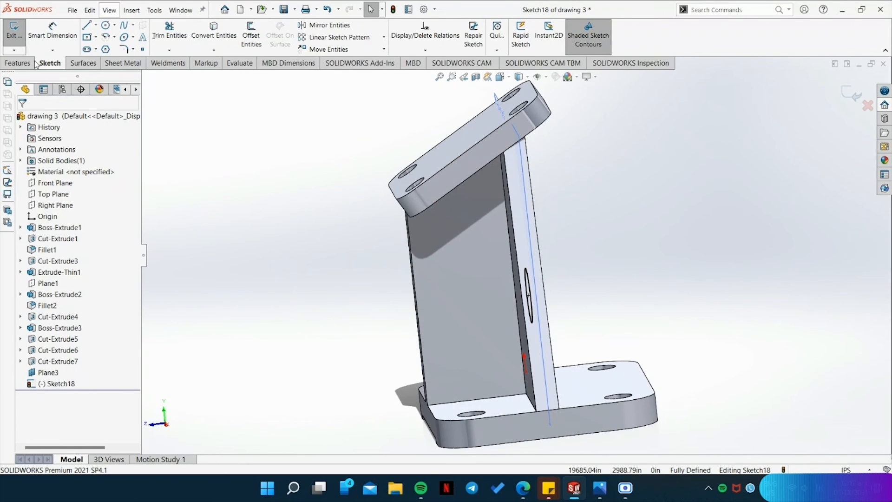
click(19, 64)
click(600, 489)
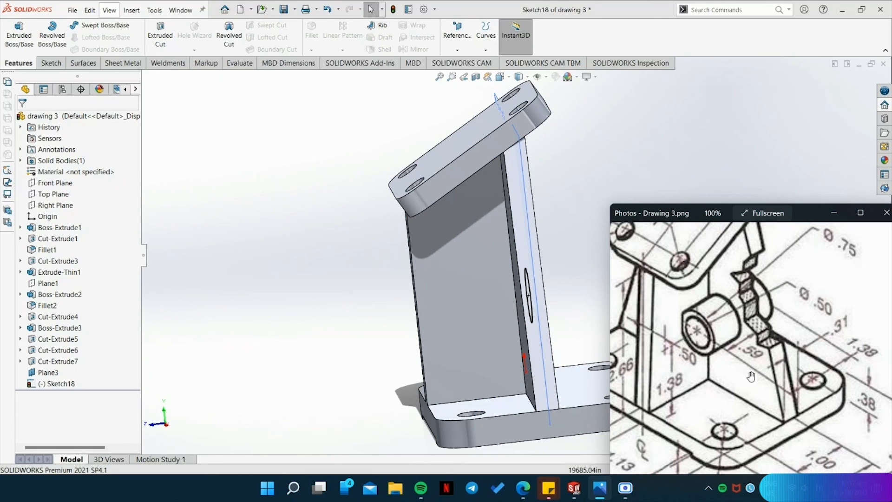
click(17, 47)
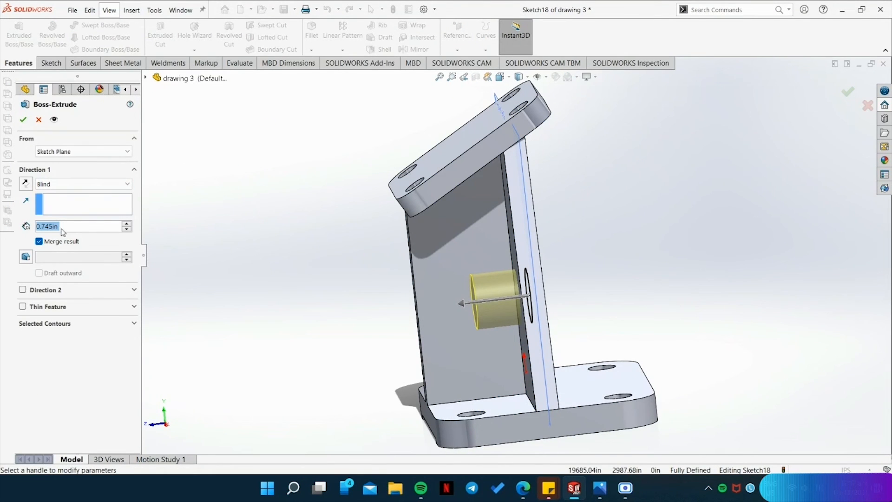
click(71, 294)
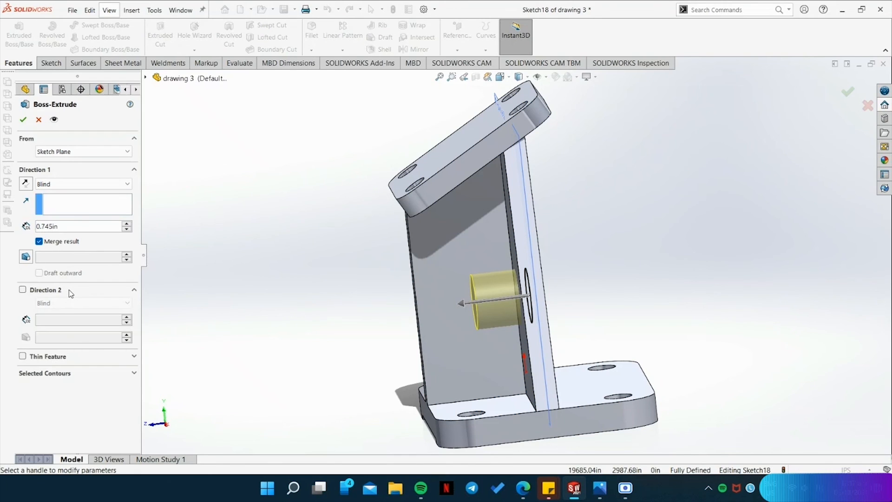
click(22, 290)
middle_drag(322, 347, 342, 357)
click(23, 120)
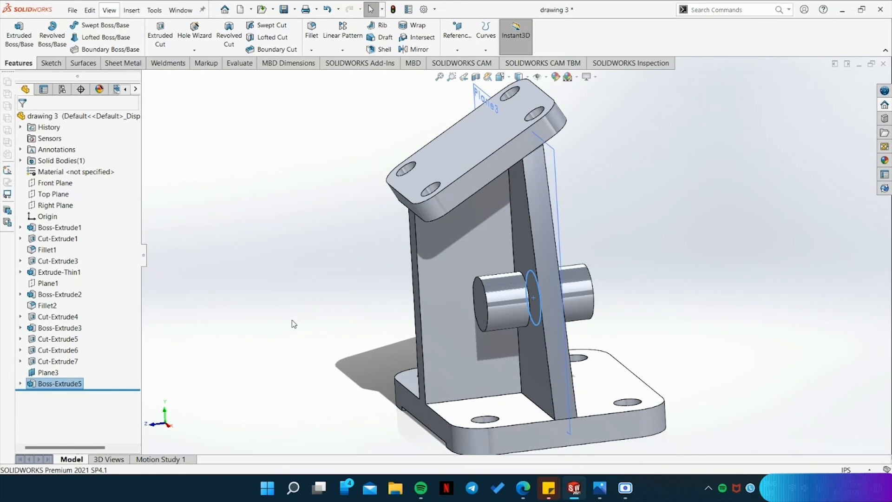
Hide the mid plane used for the cylindrical boss.
middle_drag(292, 321, 364, 331)
click(718, 334)
middle_drag(720, 338, 697, 232)
right_click(669, 156)
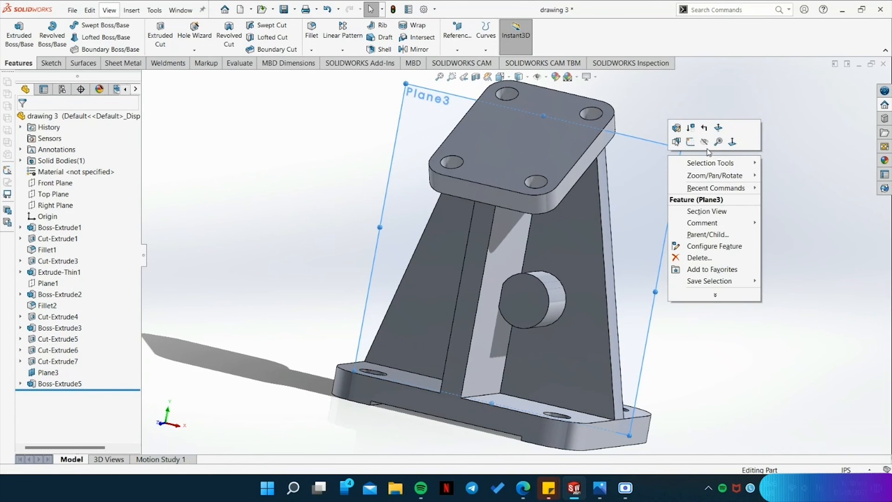
click(705, 141)
middle_drag(702, 323, 683, 338)
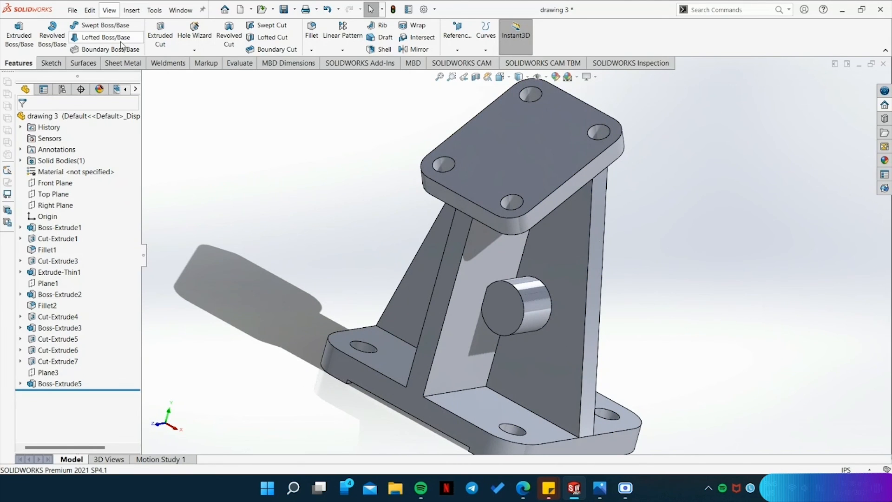
Measure how far the cylindrical boss projects from the support plate.
click(229, 63)
click(99, 33)
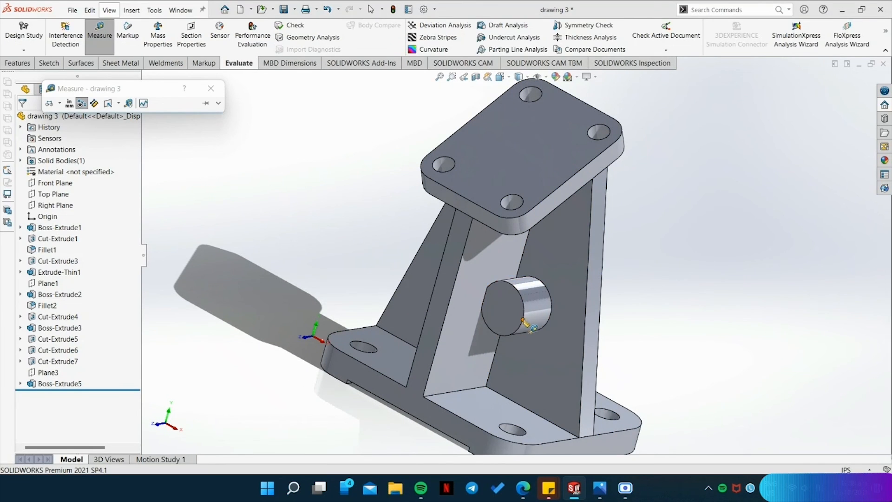
click(528, 323)
click(504, 394)
scroll(490, 418, down, 5)
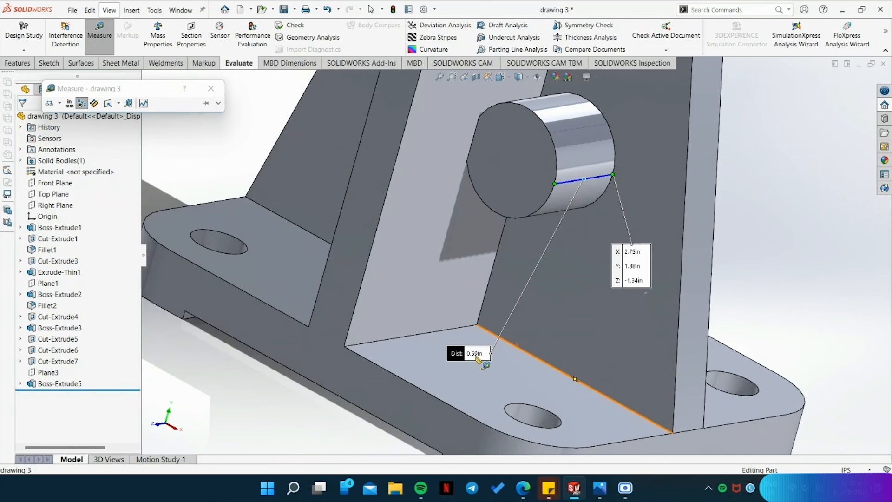
scroll(475, 357, up, 5)
middle_drag(702, 269, 643, 261)
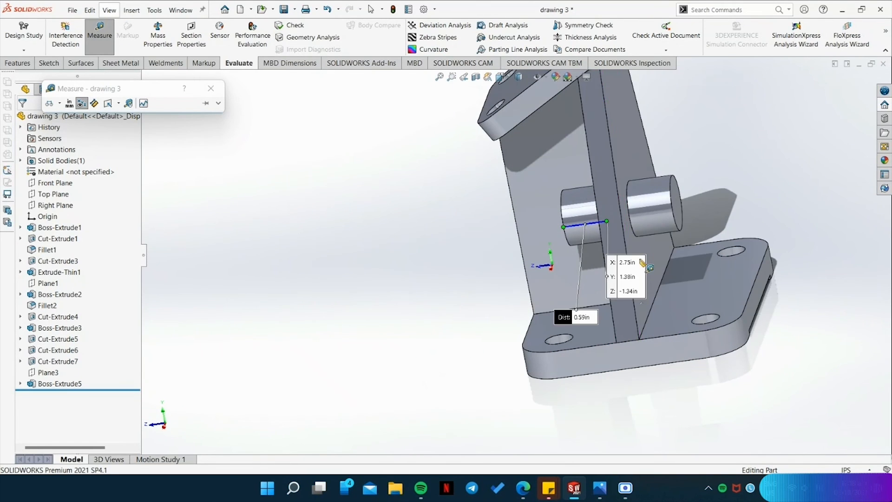
click(634, 227)
key(Escape)
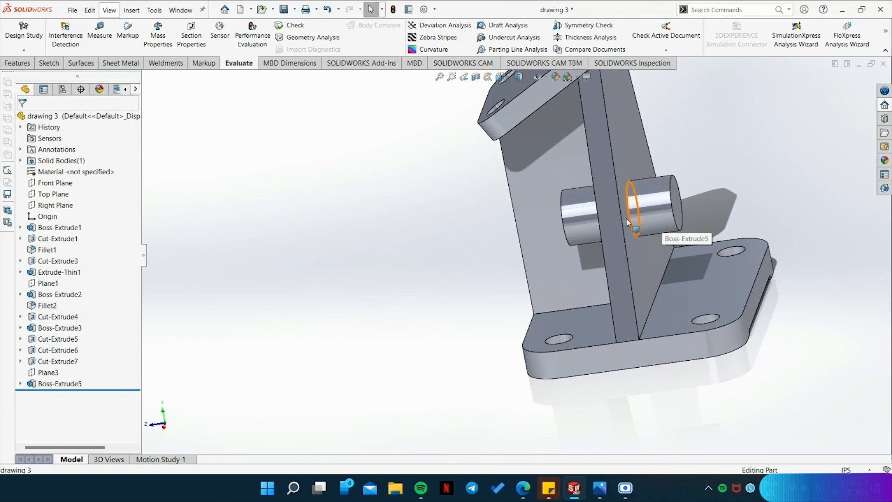
Sketch a circle of 0.25 in radius centred on the front end face of the cylindrical boss.
middle_drag(448, 225, 555, 278)
click(600, 496)
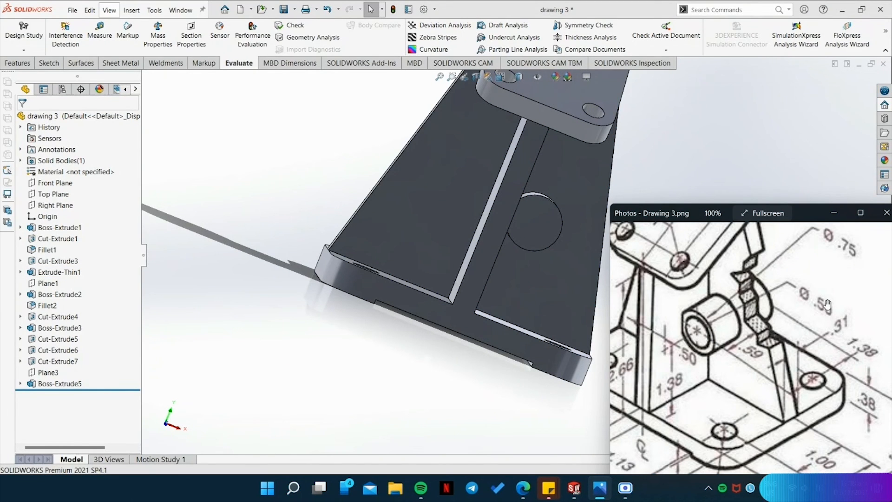
click(50, 63)
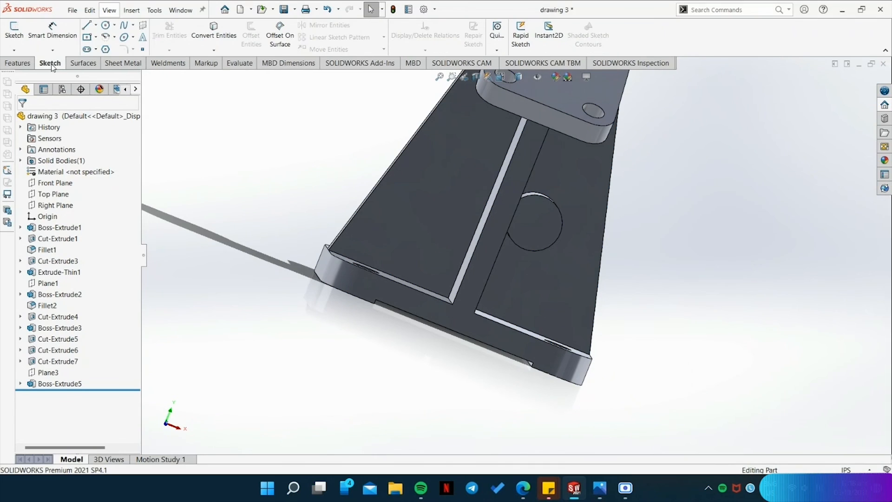
click(106, 25)
click(535, 225)
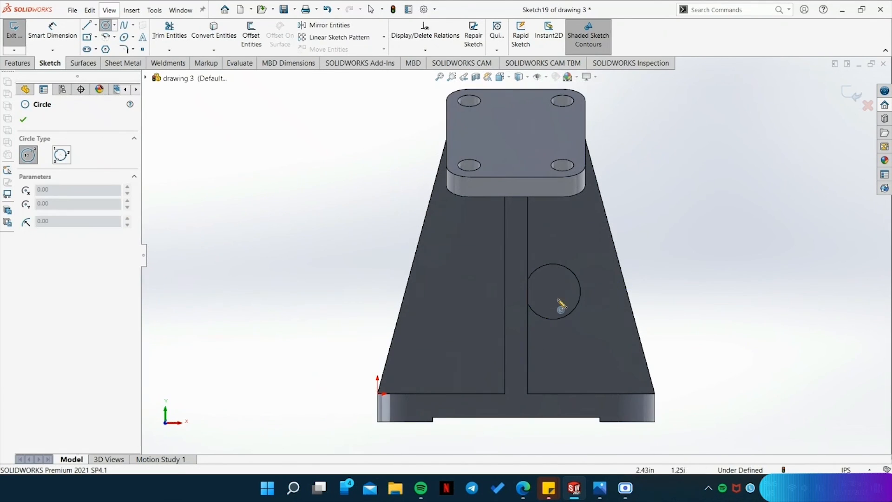
scroll(558, 283, down, 5)
key(Escape)
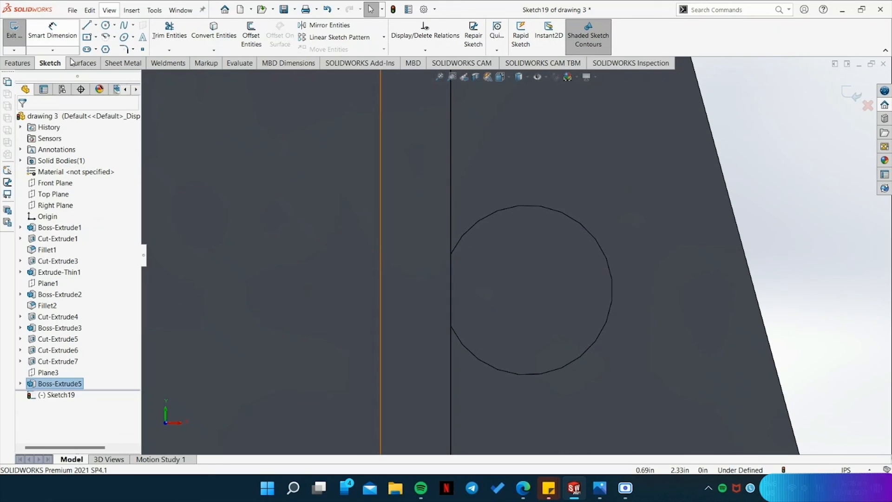
click(106, 25)
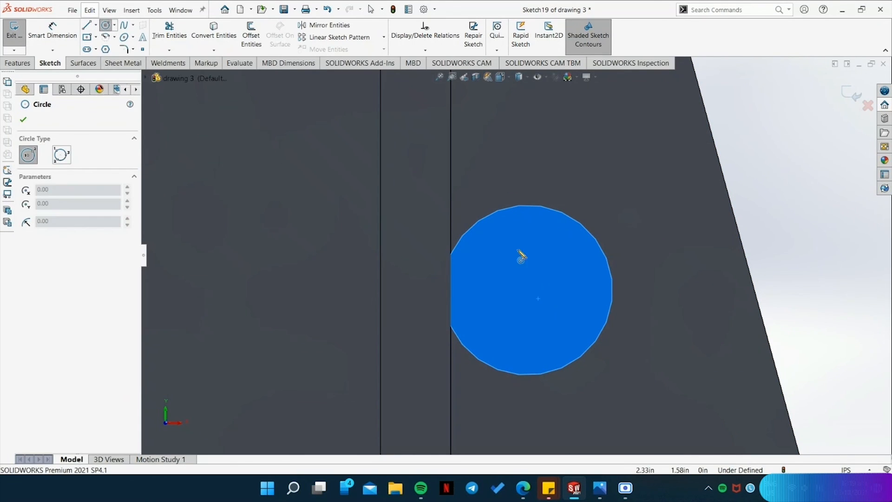
click(528, 291)
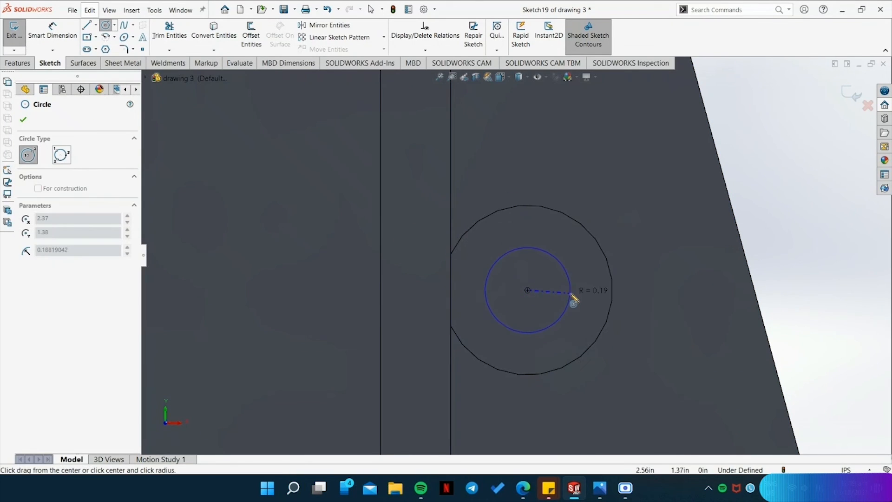
click(586, 307)
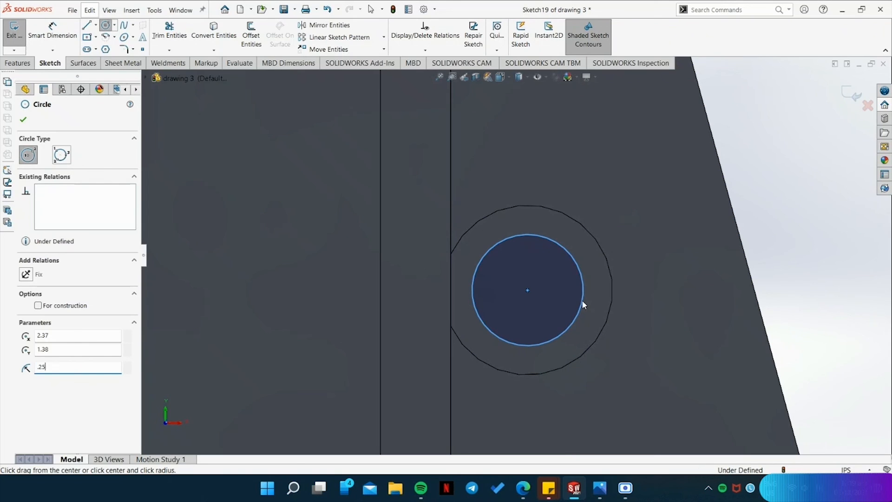
key(Return)
Dimension the diameter of the circle on the boss's end face at 0.50 in.
click(52, 31)
click(582, 269)
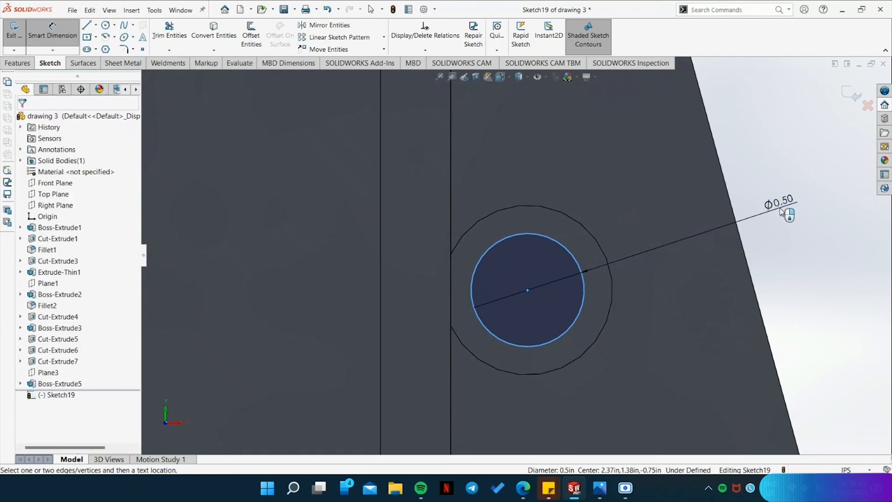
click(785, 213)
click(741, 194)
click(49, 40)
Cut-extrude the 0.50 in circle through the boss with Up To Surface, ending at the boss's opposite end face.
middle_drag(822, 279, 780, 291)
click(17, 63)
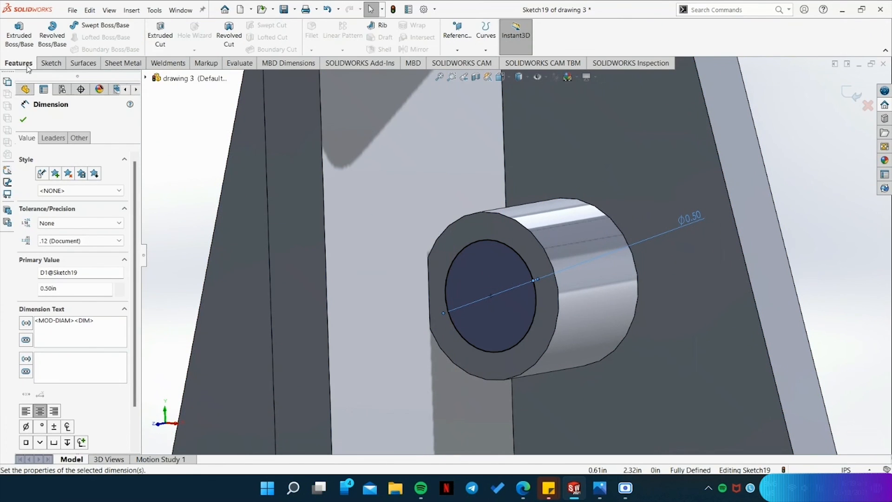
click(160, 34)
click(79, 188)
click(70, 234)
middle_drag(793, 278, 716, 284)
scroll(820, 294, down, 4)
scroll(821, 294, up, 6)
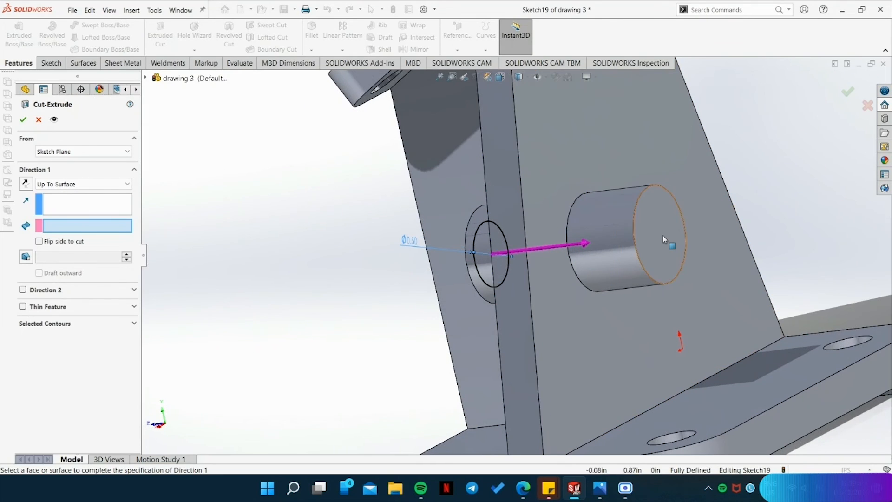
click(663, 235)
click(22, 119)
Inspect the bracket from several angles and in isometric view, and compare it with the reference drawing.
click(302, 288)
middle_drag(303, 289, 755, 291)
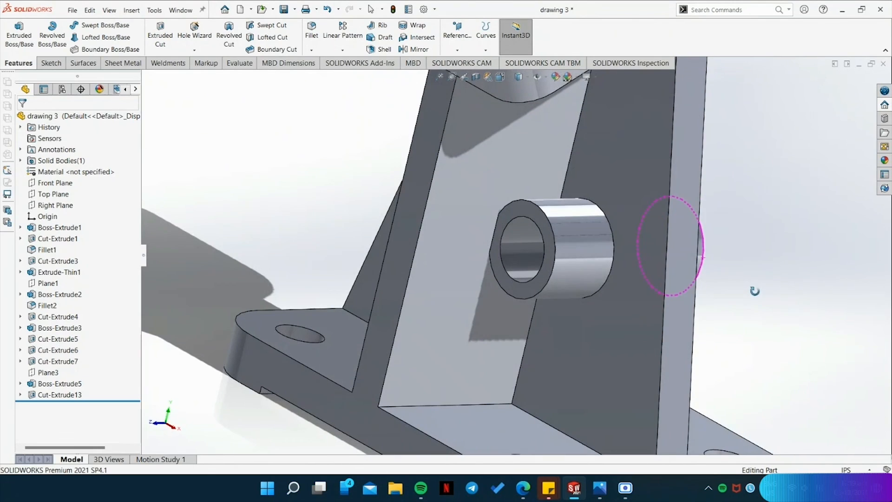
key(space)
click(405, 246)
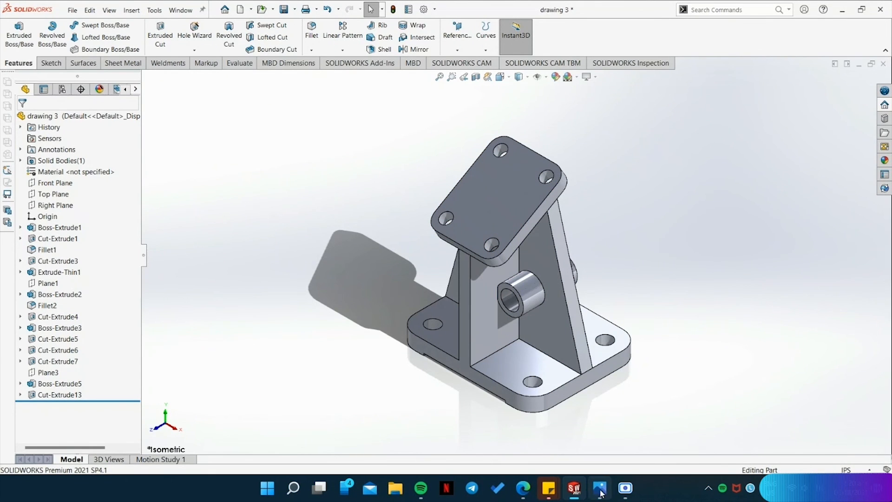
click(624, 487)
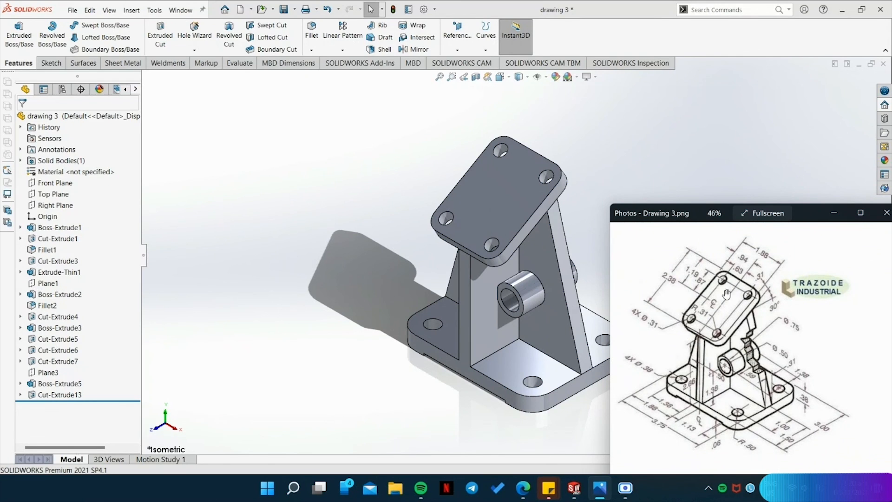
click(440, 399)
middle_drag(440, 400, 625, 331)
click(581, 355)
key(space)
click(454, 273)
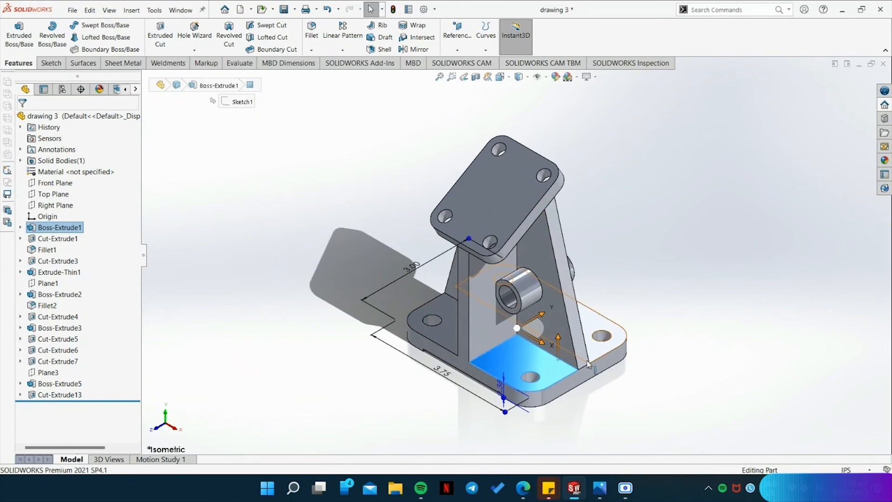
click(744, 378)
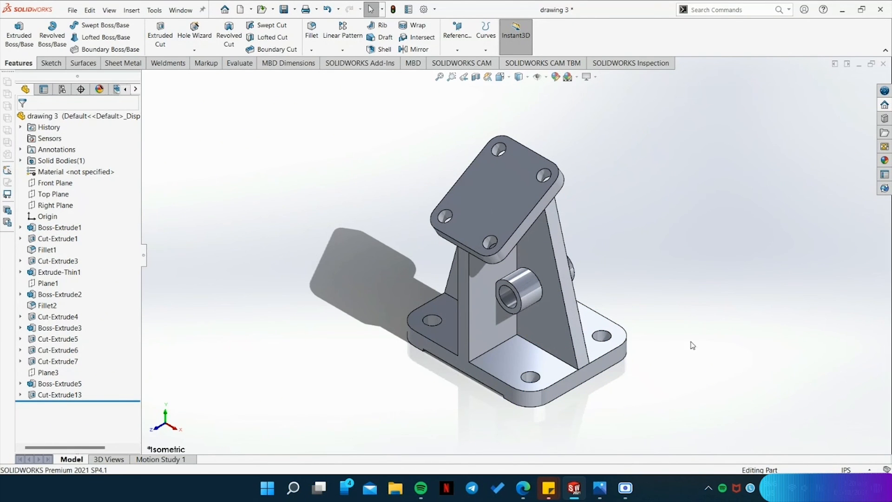
Sketch a closed jagged break outline on the support plate beside the boss, about 1.54 in long along the plate's slanted edge.
click(600, 486)
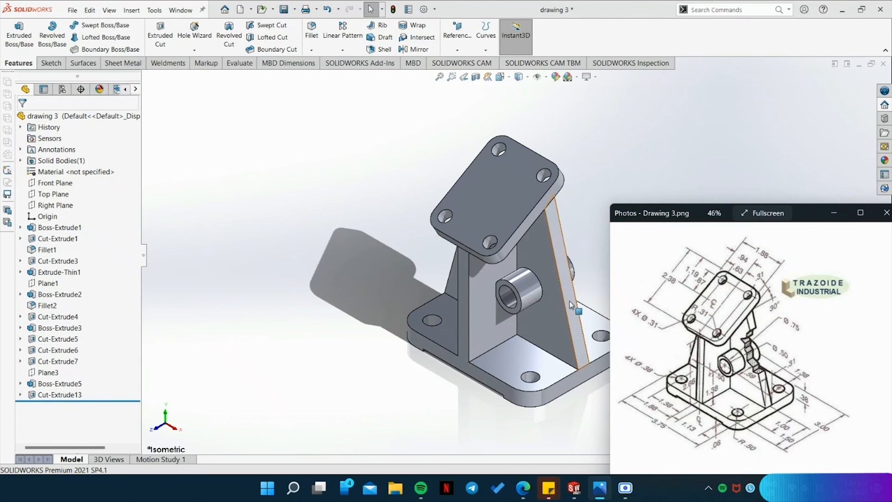
click(50, 63)
click(87, 25)
click(575, 351)
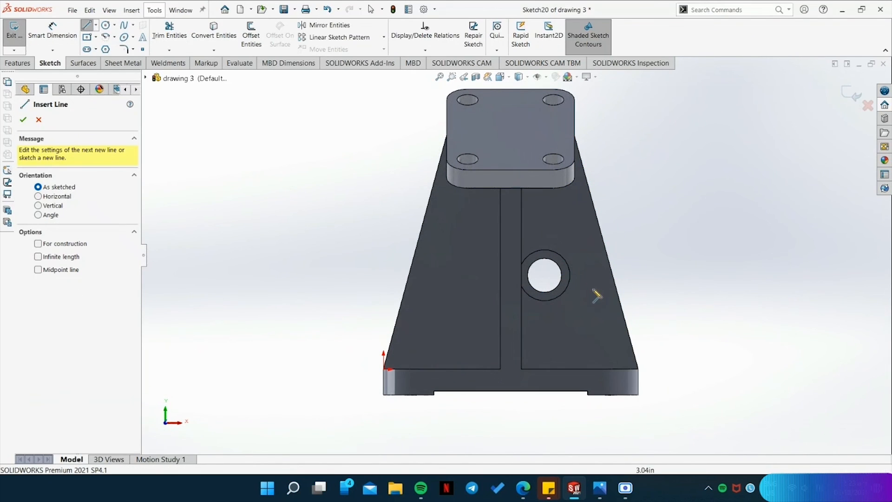
scroll(616, 286, down, 2)
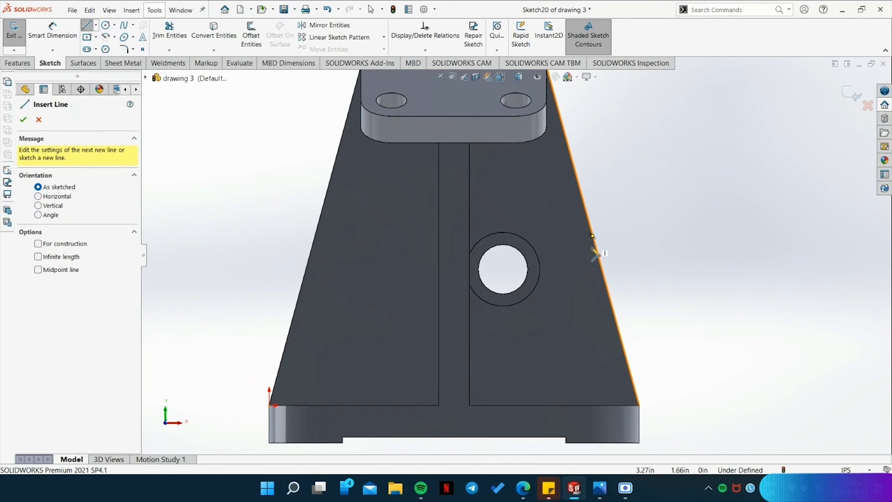
click(603, 270)
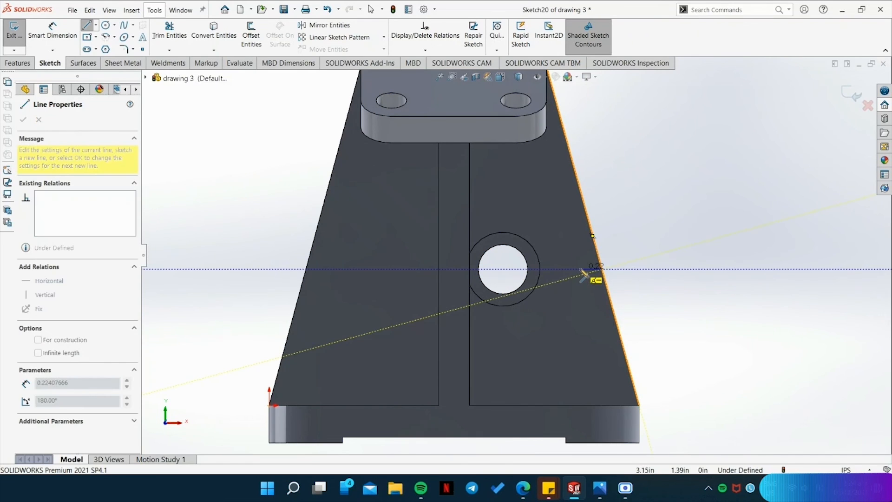
click(557, 236)
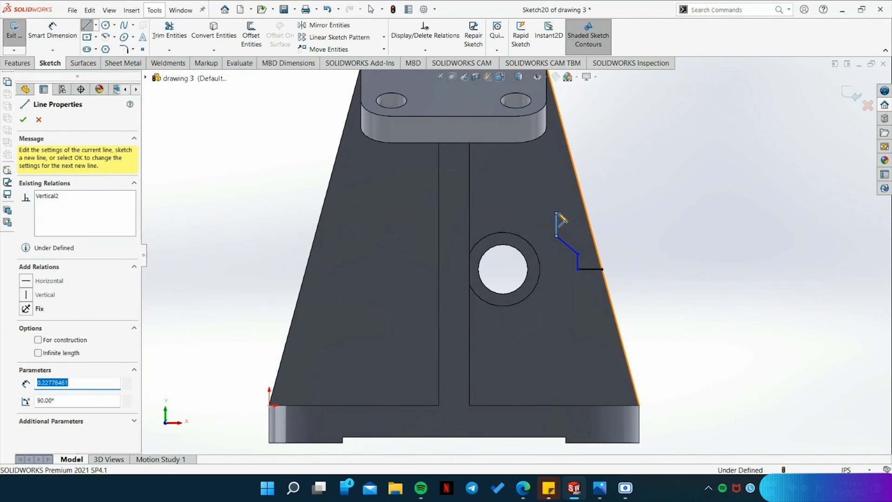
click(545, 183)
click(519, 162)
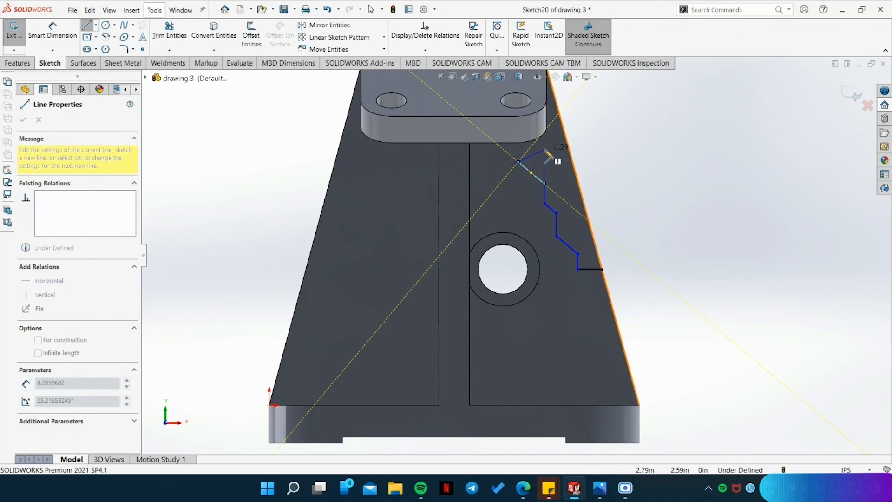
click(551, 151)
click(551, 140)
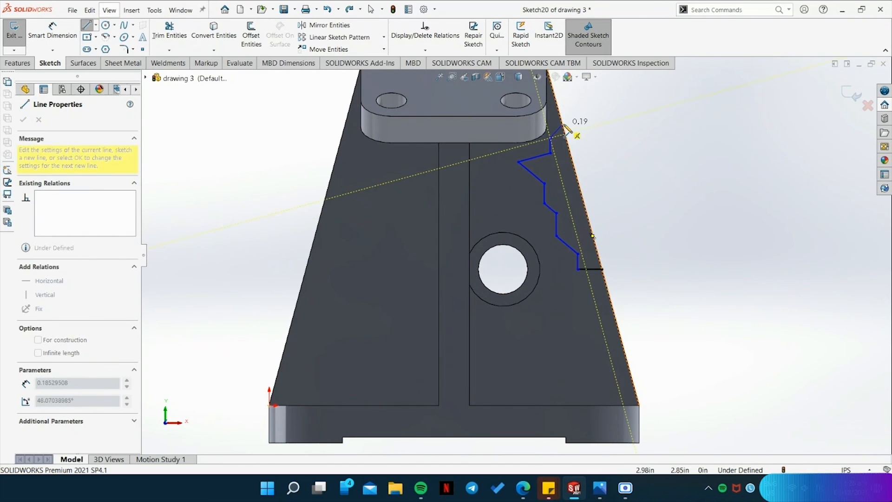
click(562, 123)
click(602, 269)
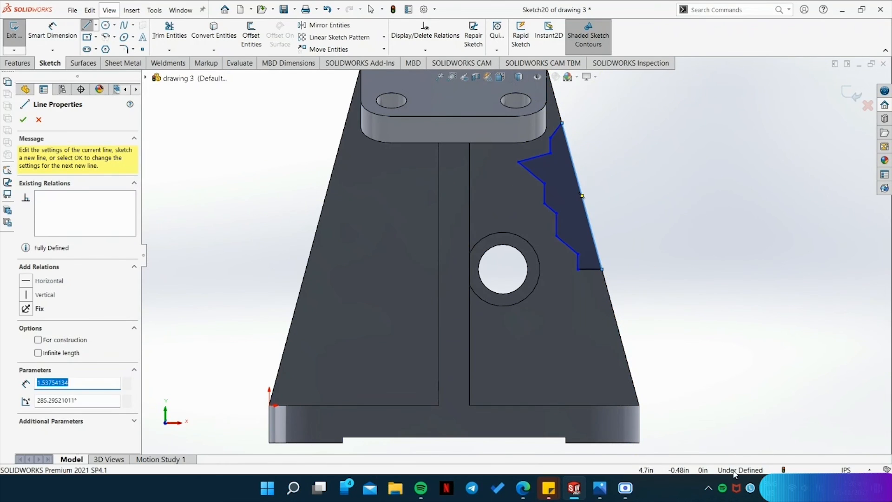
Apply a Fix relation to all lines of the jagged break outline.
key(Escape)
click(578, 266)
click(571, 246)
click(579, 260)
drag(639, 283, 501, 120)
click(26, 437)
key(Escape)
Cut-extrude the jagged outline with Up To Surface to the support plate's opposite face, and show the bracket in isometric view.
click(17, 63)
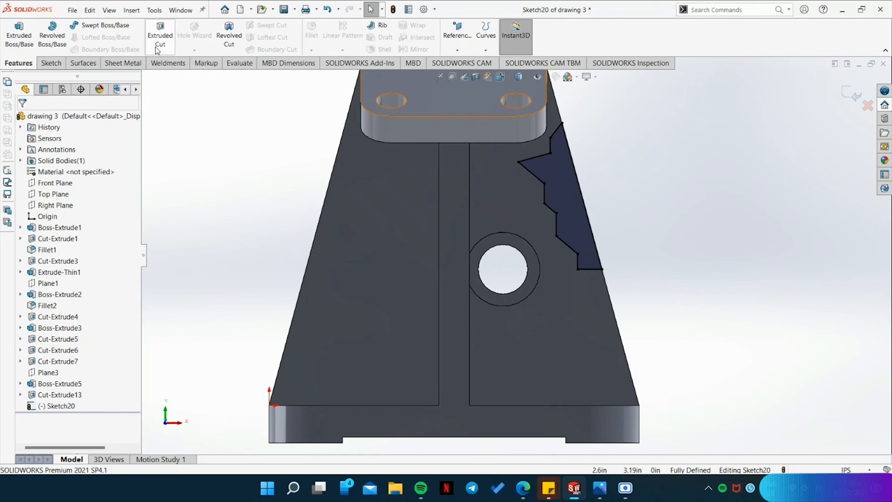
click(160, 35)
middle_drag(708, 217, 622, 246)
click(106, 184)
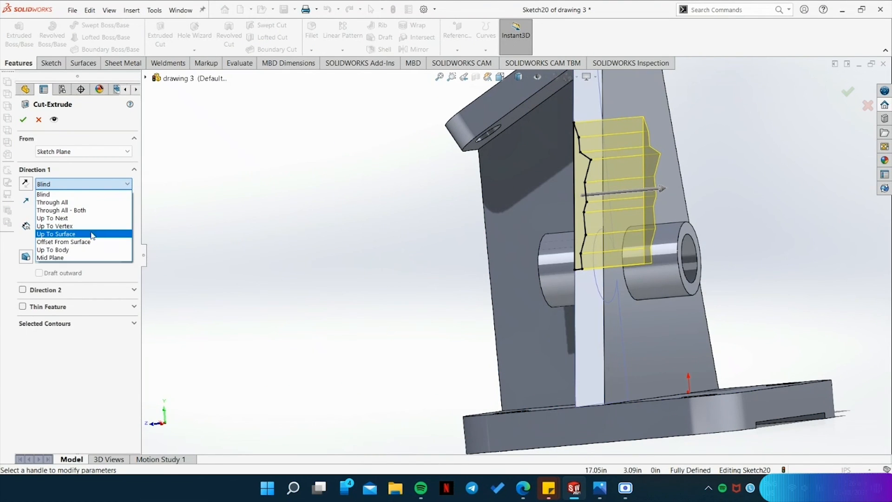
click(91, 234)
click(665, 353)
click(24, 120)
middle_drag(279, 199, 442, 276)
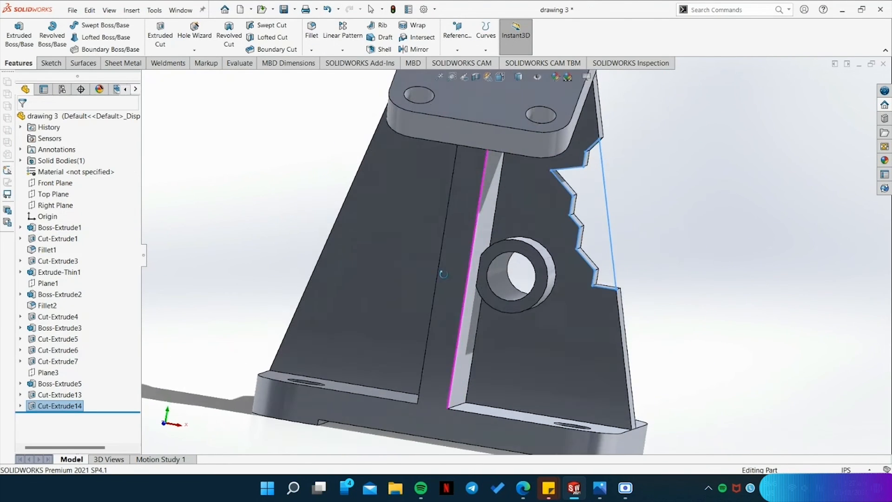
scroll(442, 276, up, 3)
middle_drag(695, 249, 586, 305)
key(space)
click(586, 306)
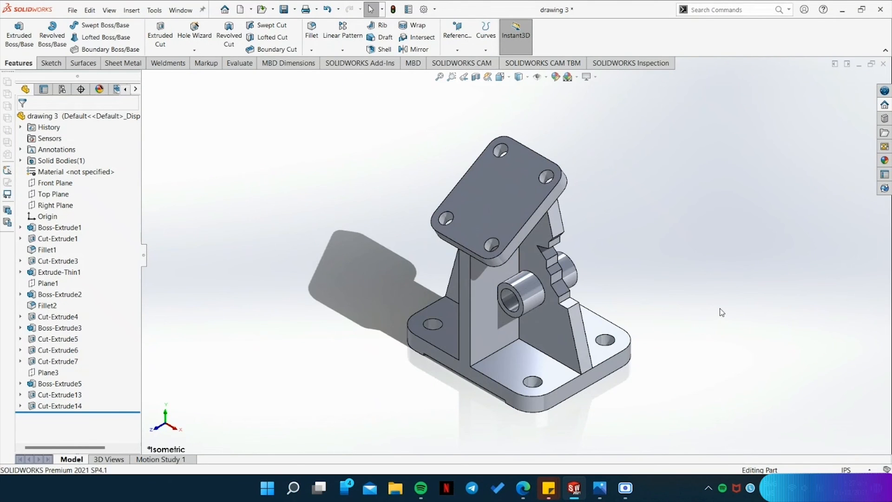